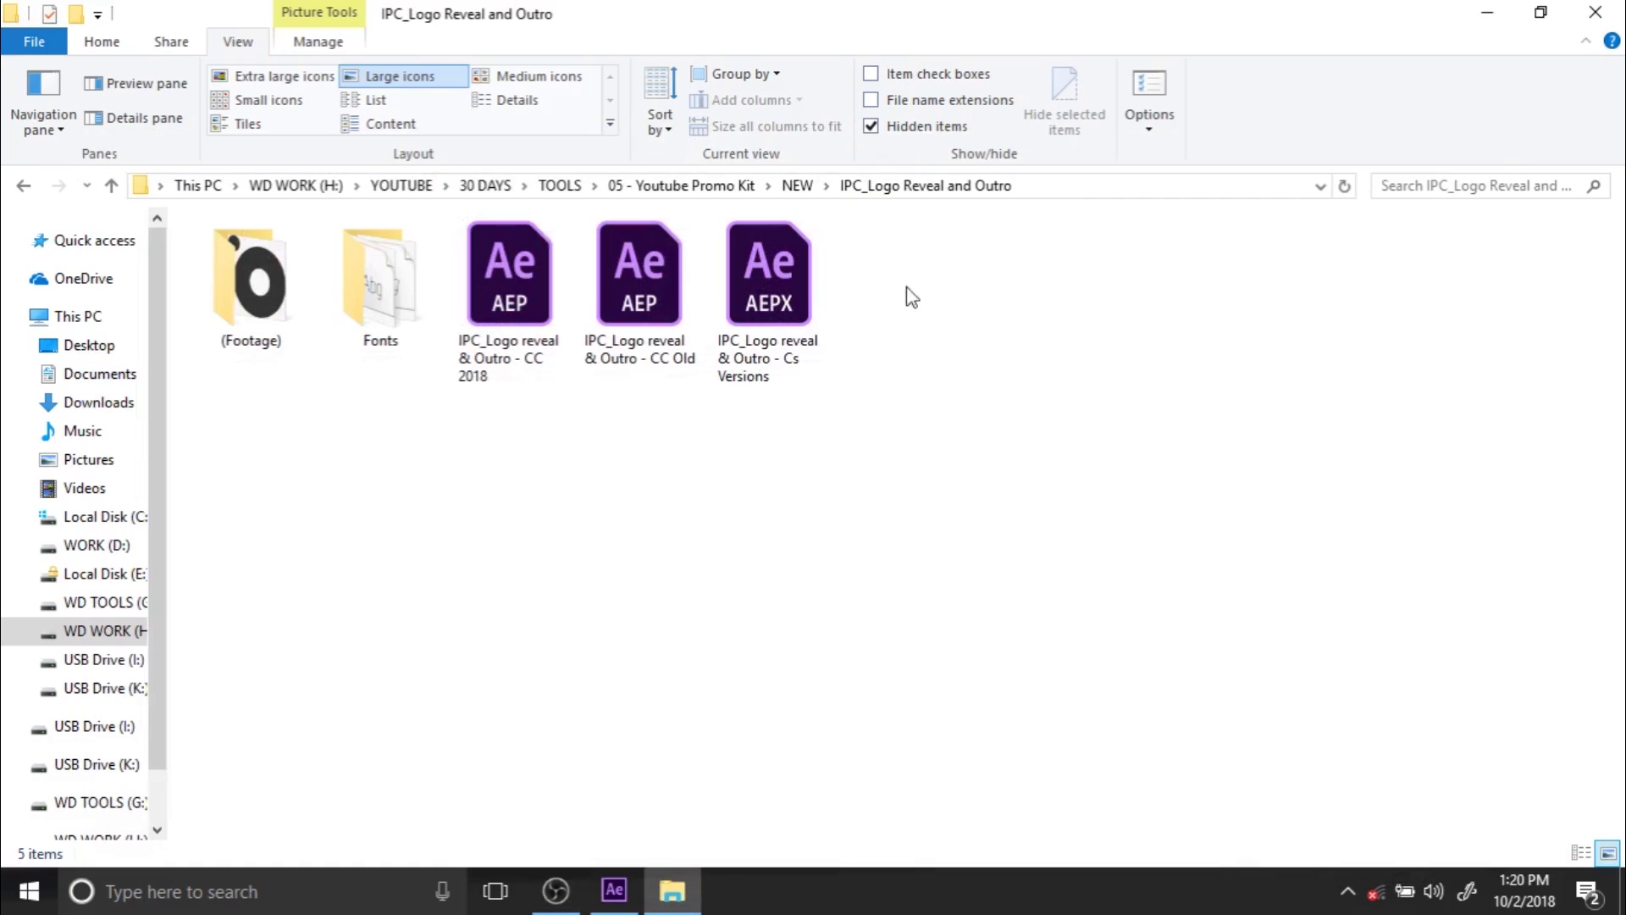
Open the Fonts folder inside the IPC_Logo Reveal and Outro template folder
{"action": "double_click", "coordinate": [386, 315]}
Install all 14 Uni Sans font files, replacing existing copies, then go back to the template folder
{"action": "left_click_drag", "start_coordinate": [432, 646], "coordinate": [423, 233]}
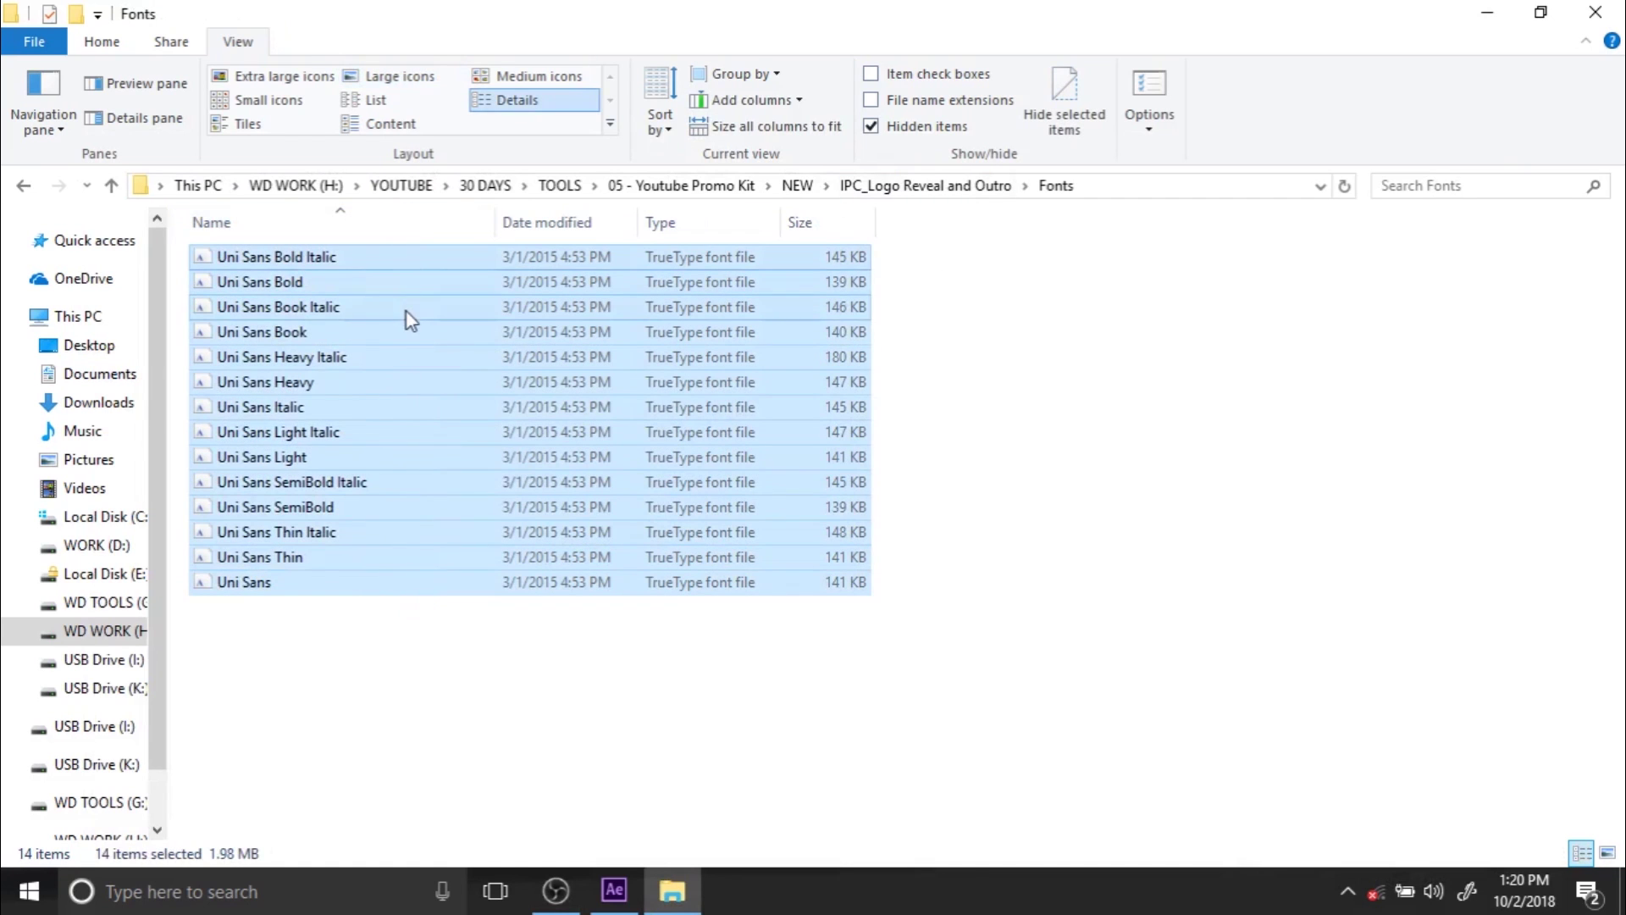
{"action": "right_click", "coordinate": [434, 383]}
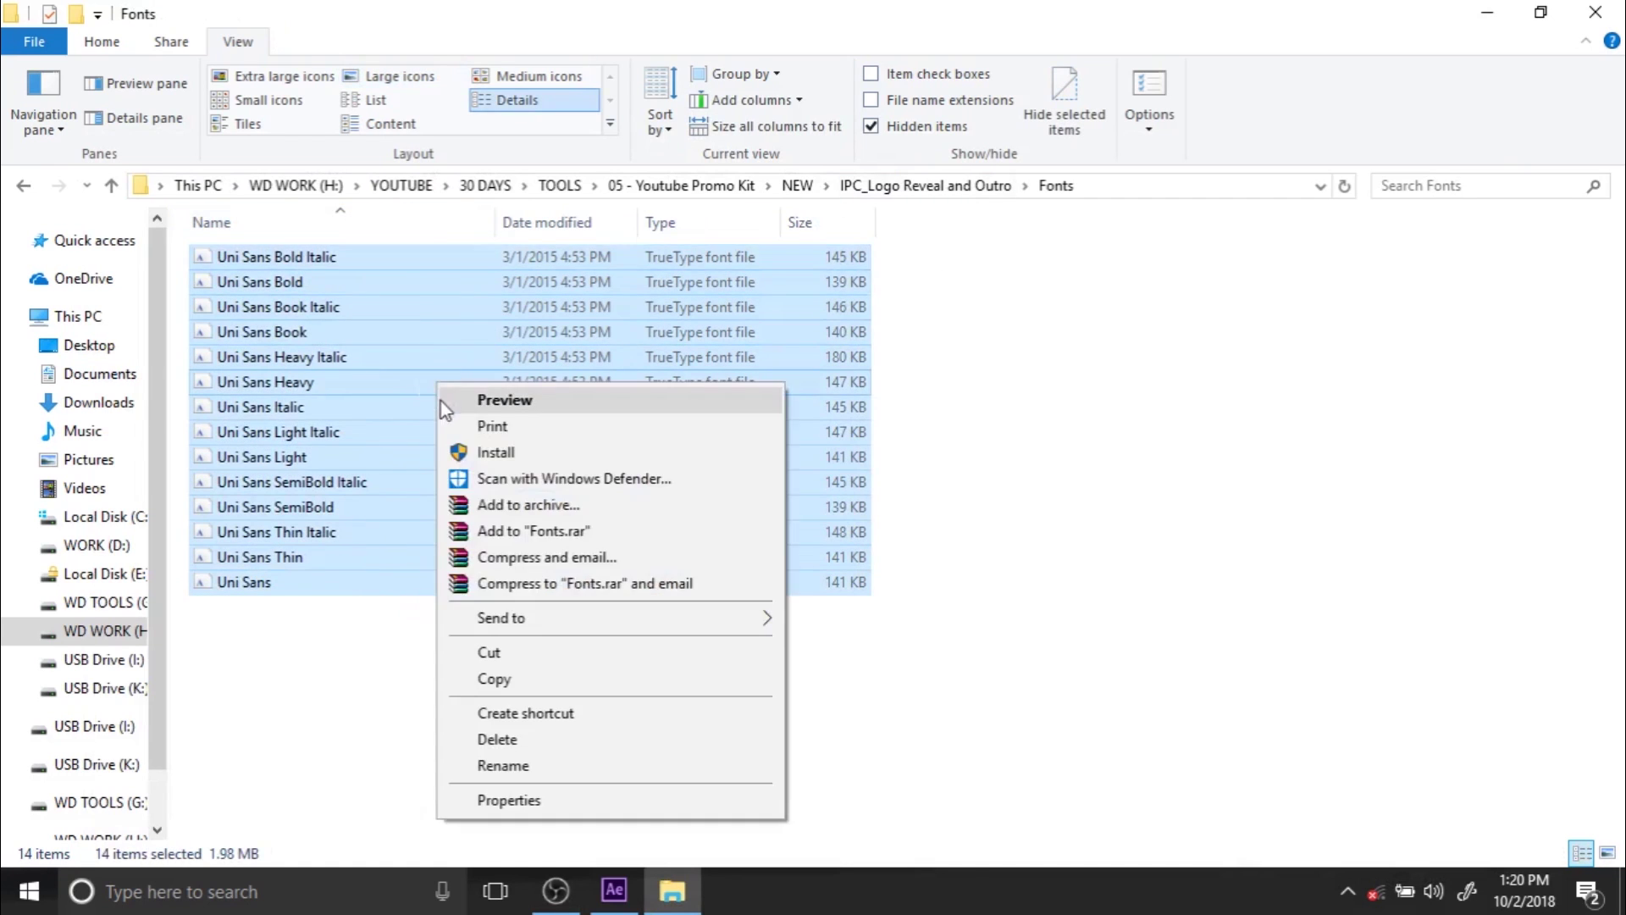
{"action": "left_click", "coordinate": [500, 450]}
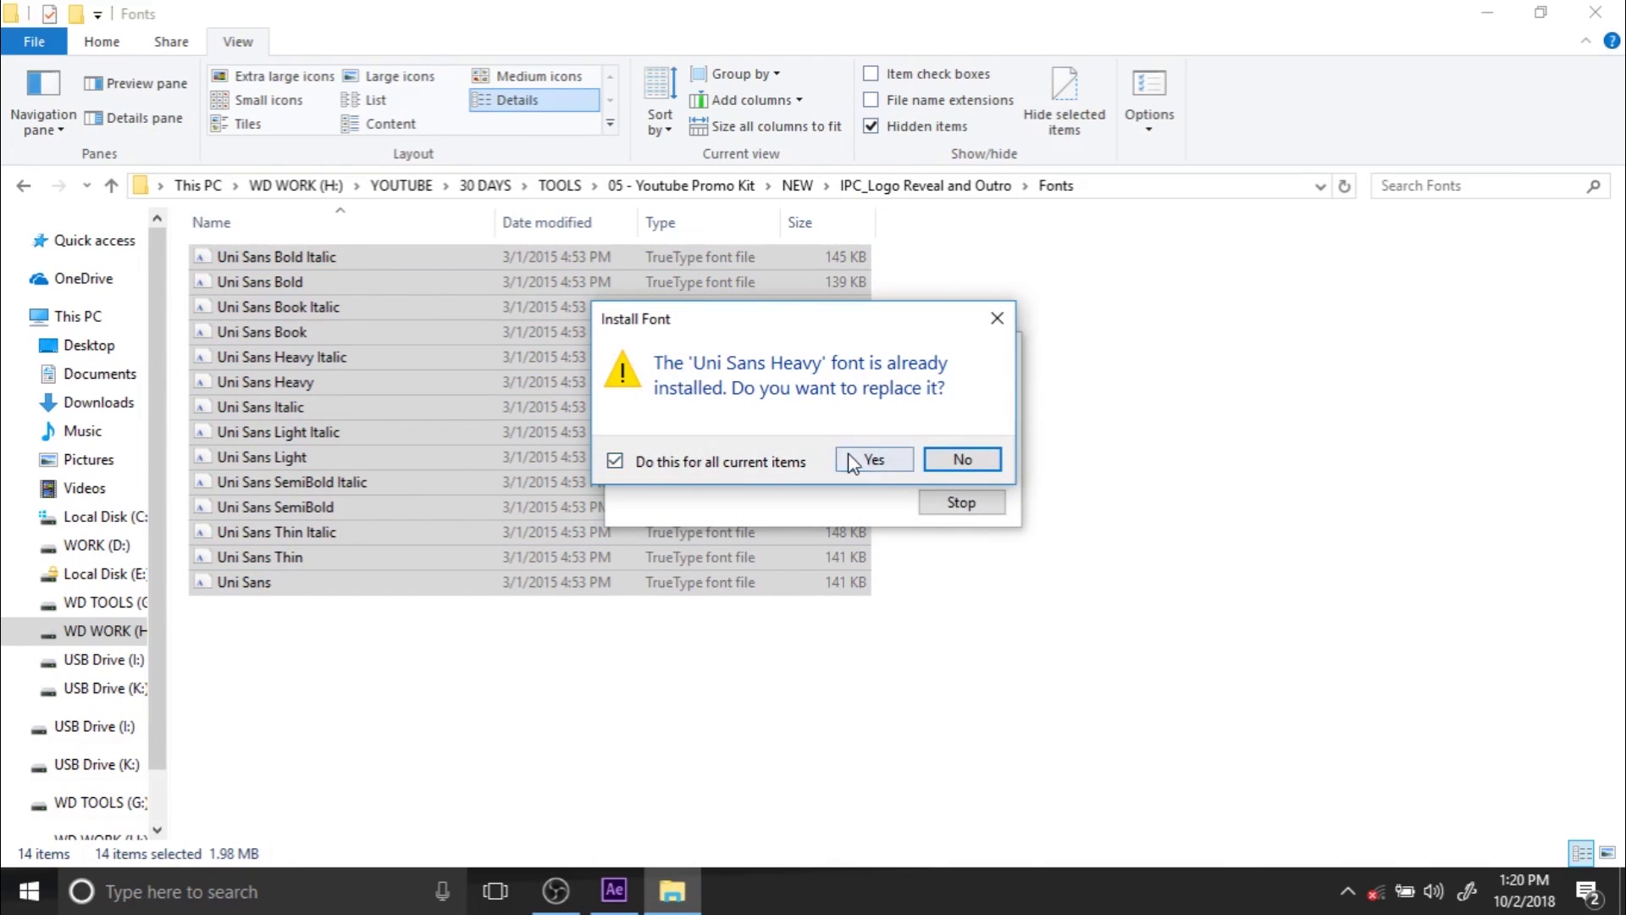
{"action": "left_click", "coordinate": [851, 462]}
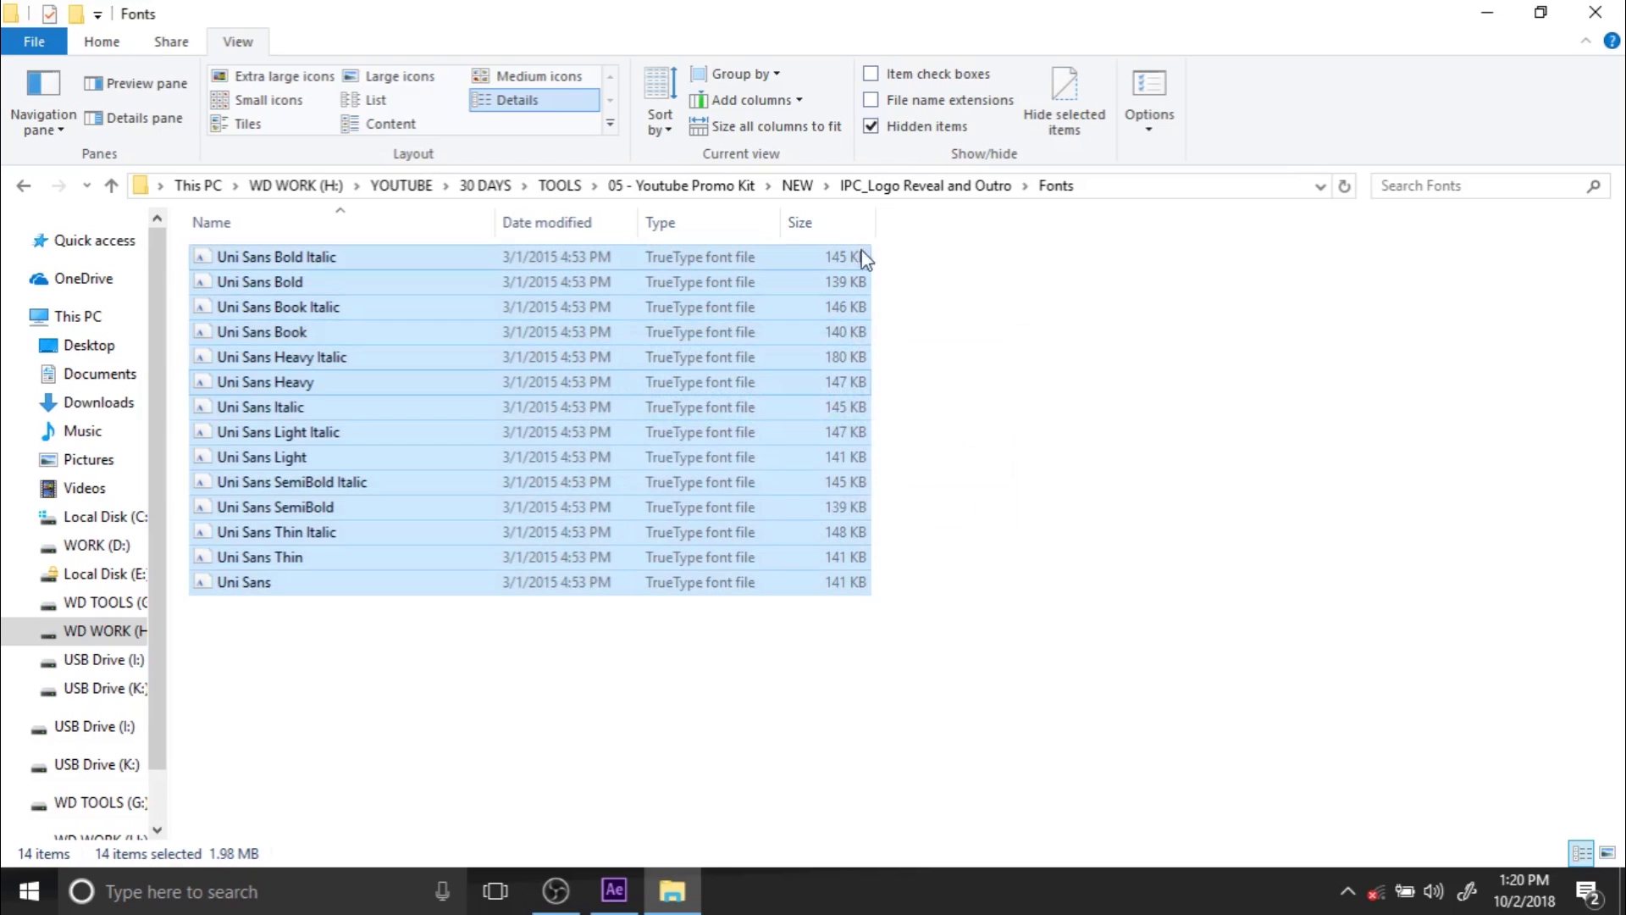
{"action": "left_click", "coordinate": [927, 188]}
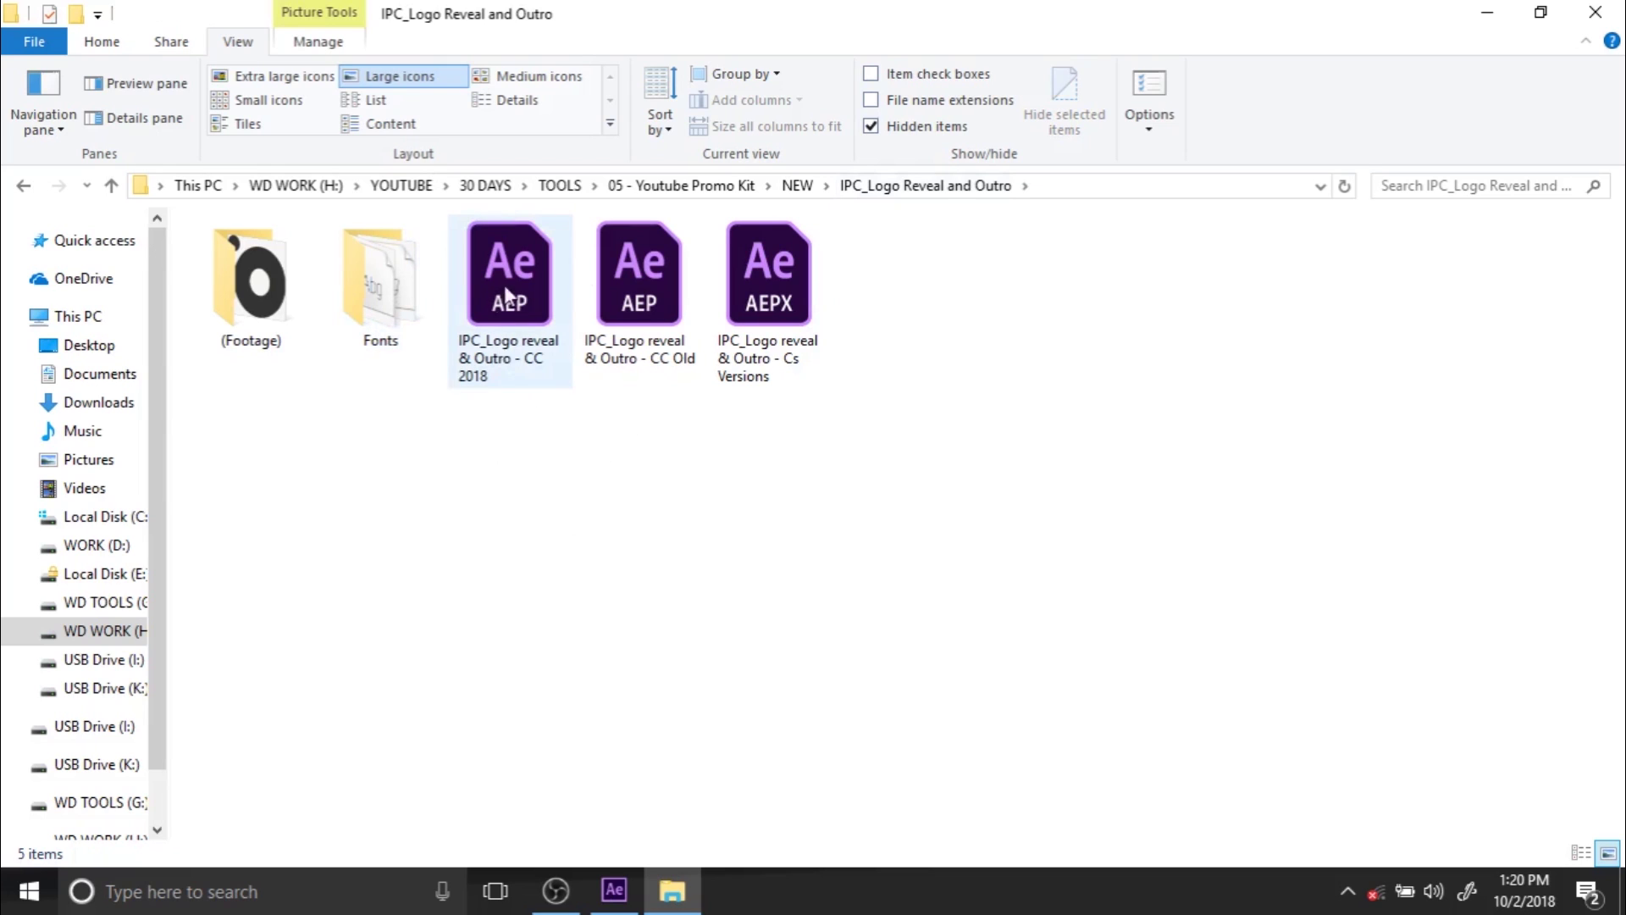
Inspect the CC 2018 and Cs Versions project files, then switch to the empty After Effects project
{"action": "left_click", "coordinate": [526, 374]}
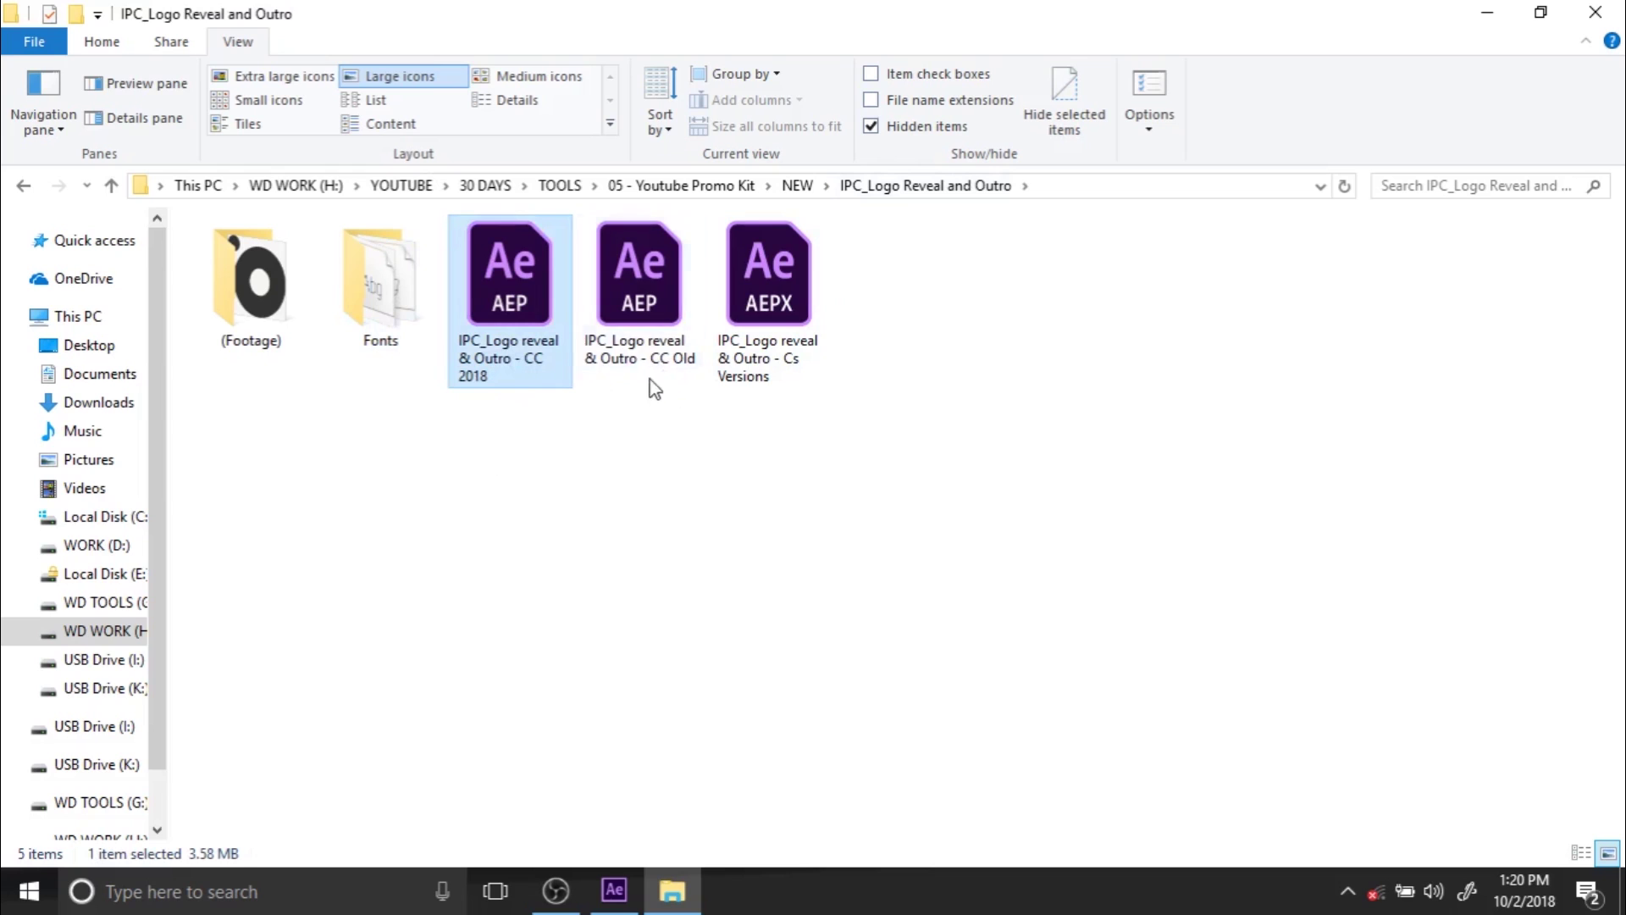
{"action": "left_click", "coordinate": [762, 385]}
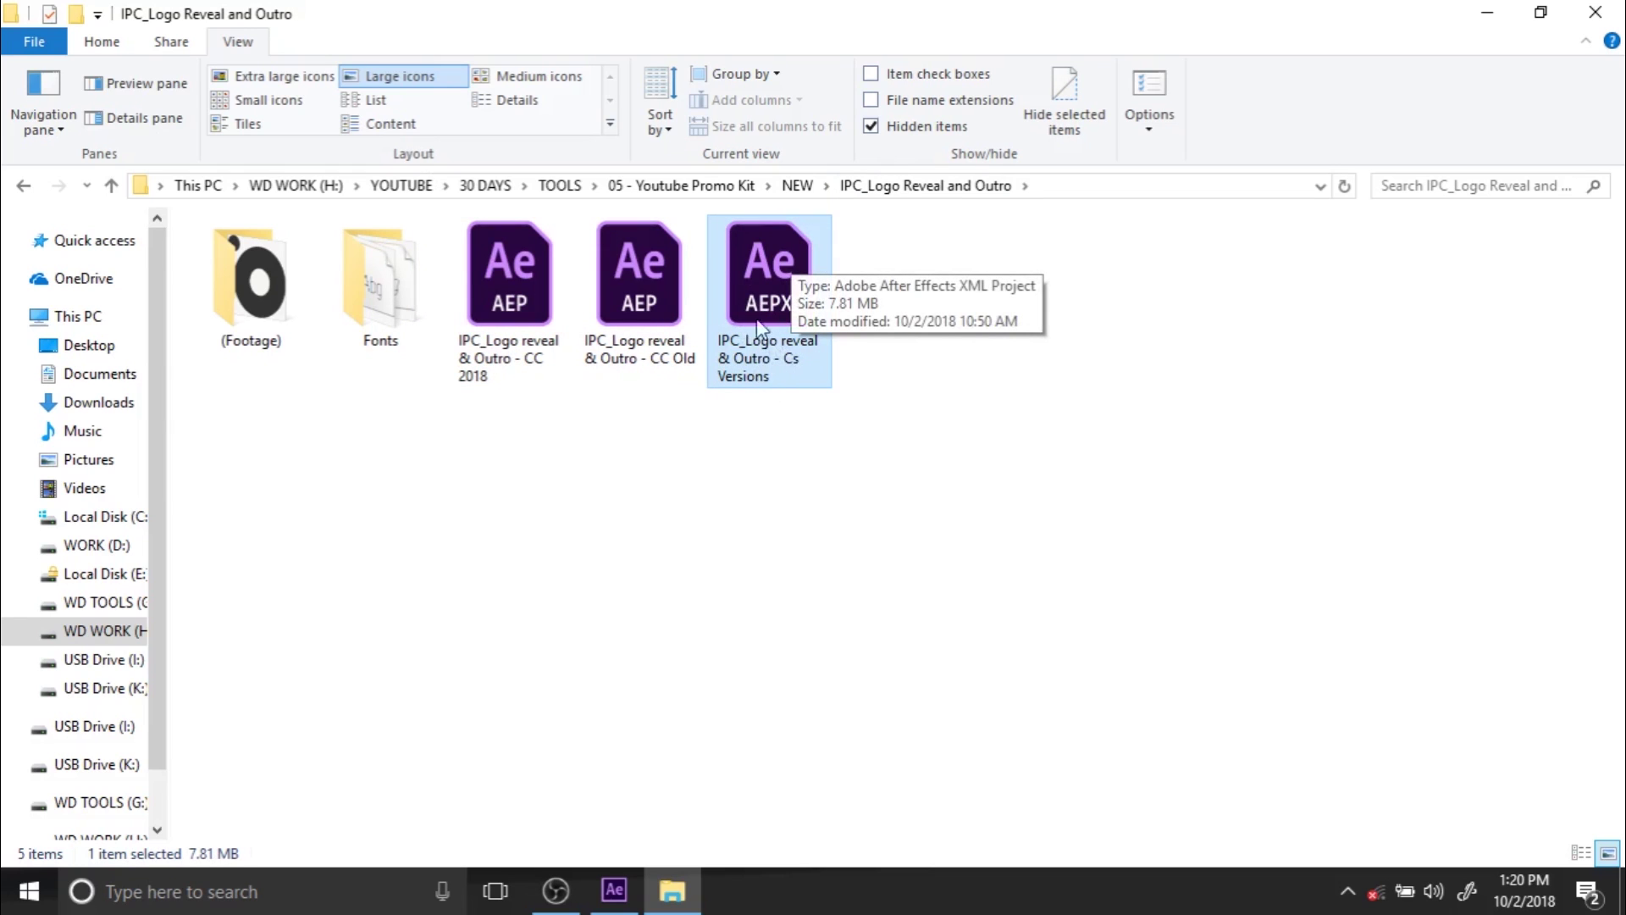
{"action": "left_click", "coordinate": [744, 441]}
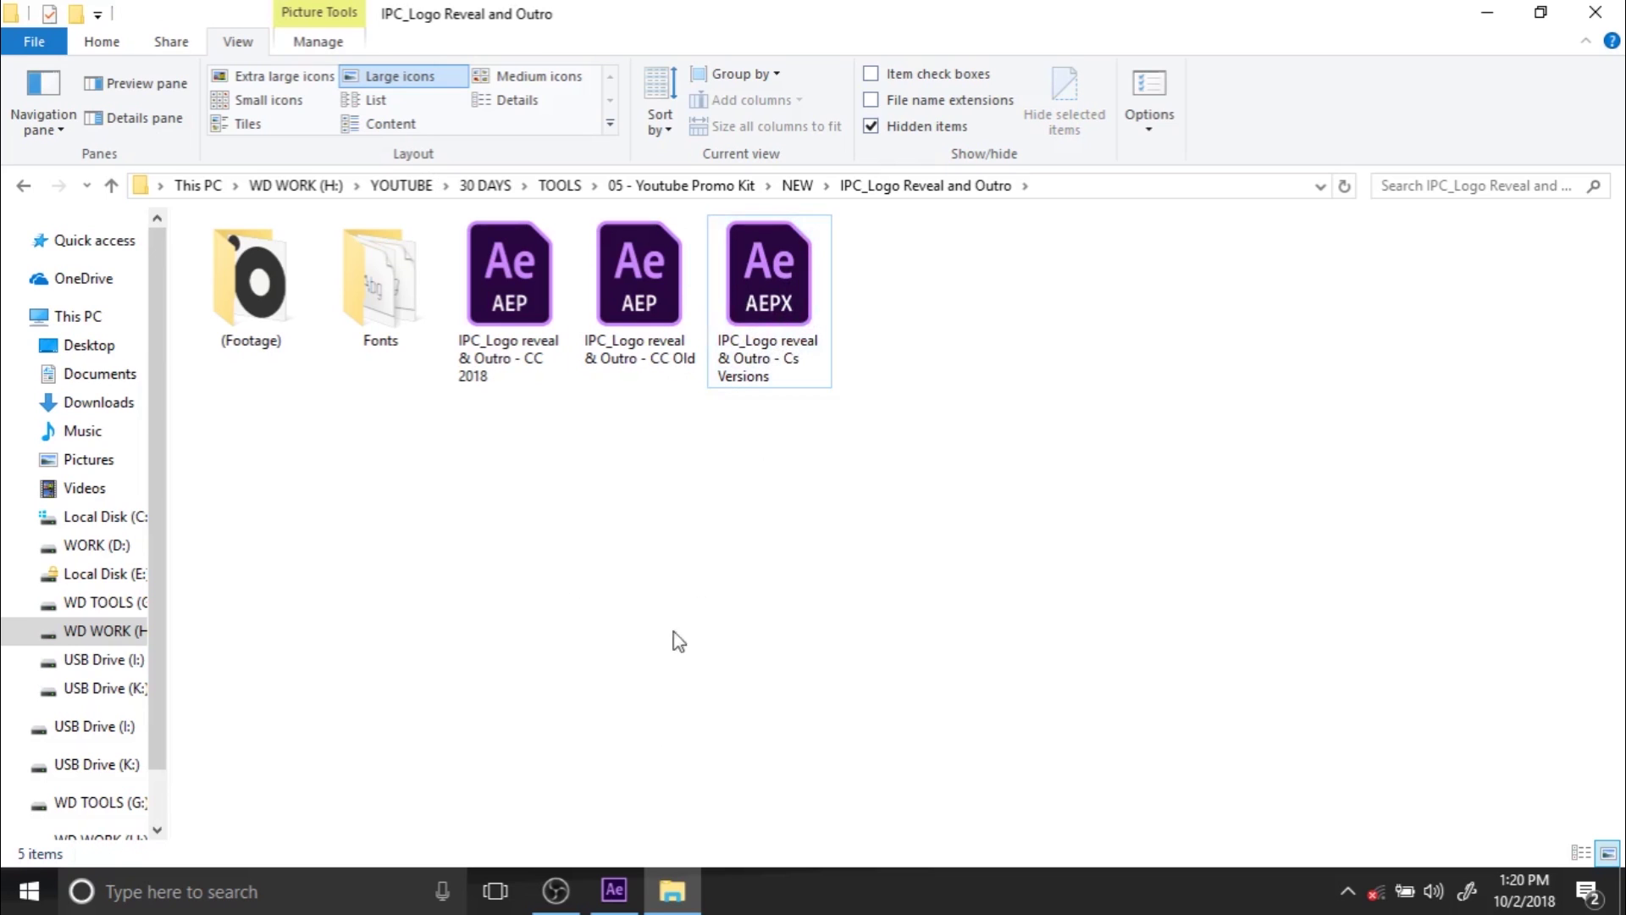
{"action": "left_click", "coordinate": [614, 889]}
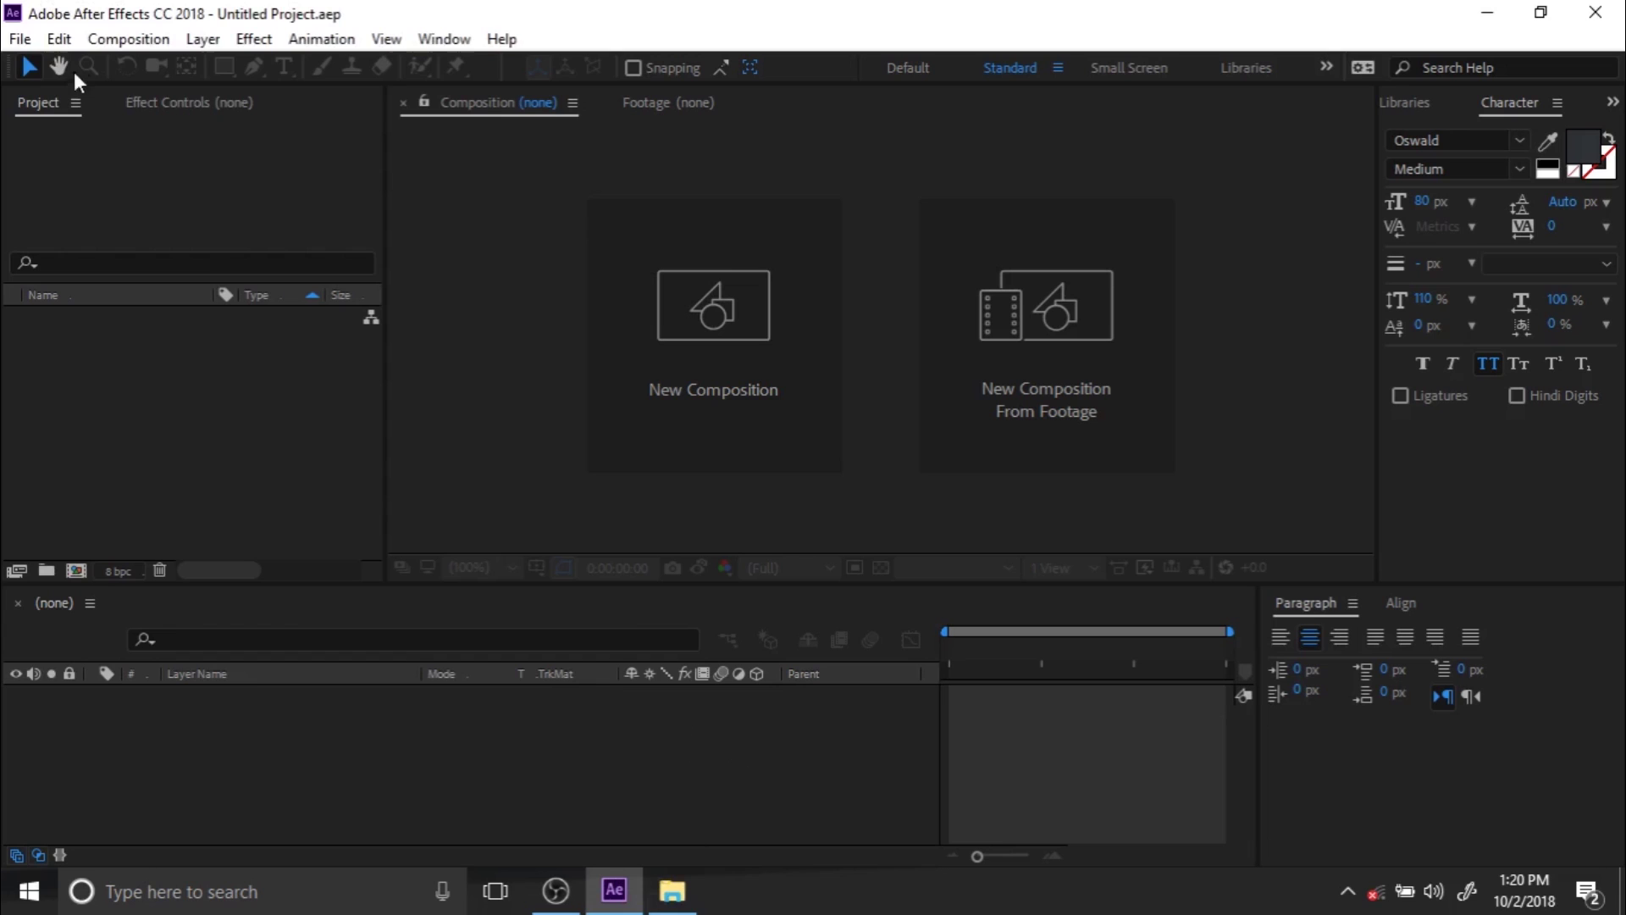
Open the 'IPC_Logo reveal & Outro - CC 2018' project with File > Open Project
{"action": "left_click", "coordinate": [21, 39]}
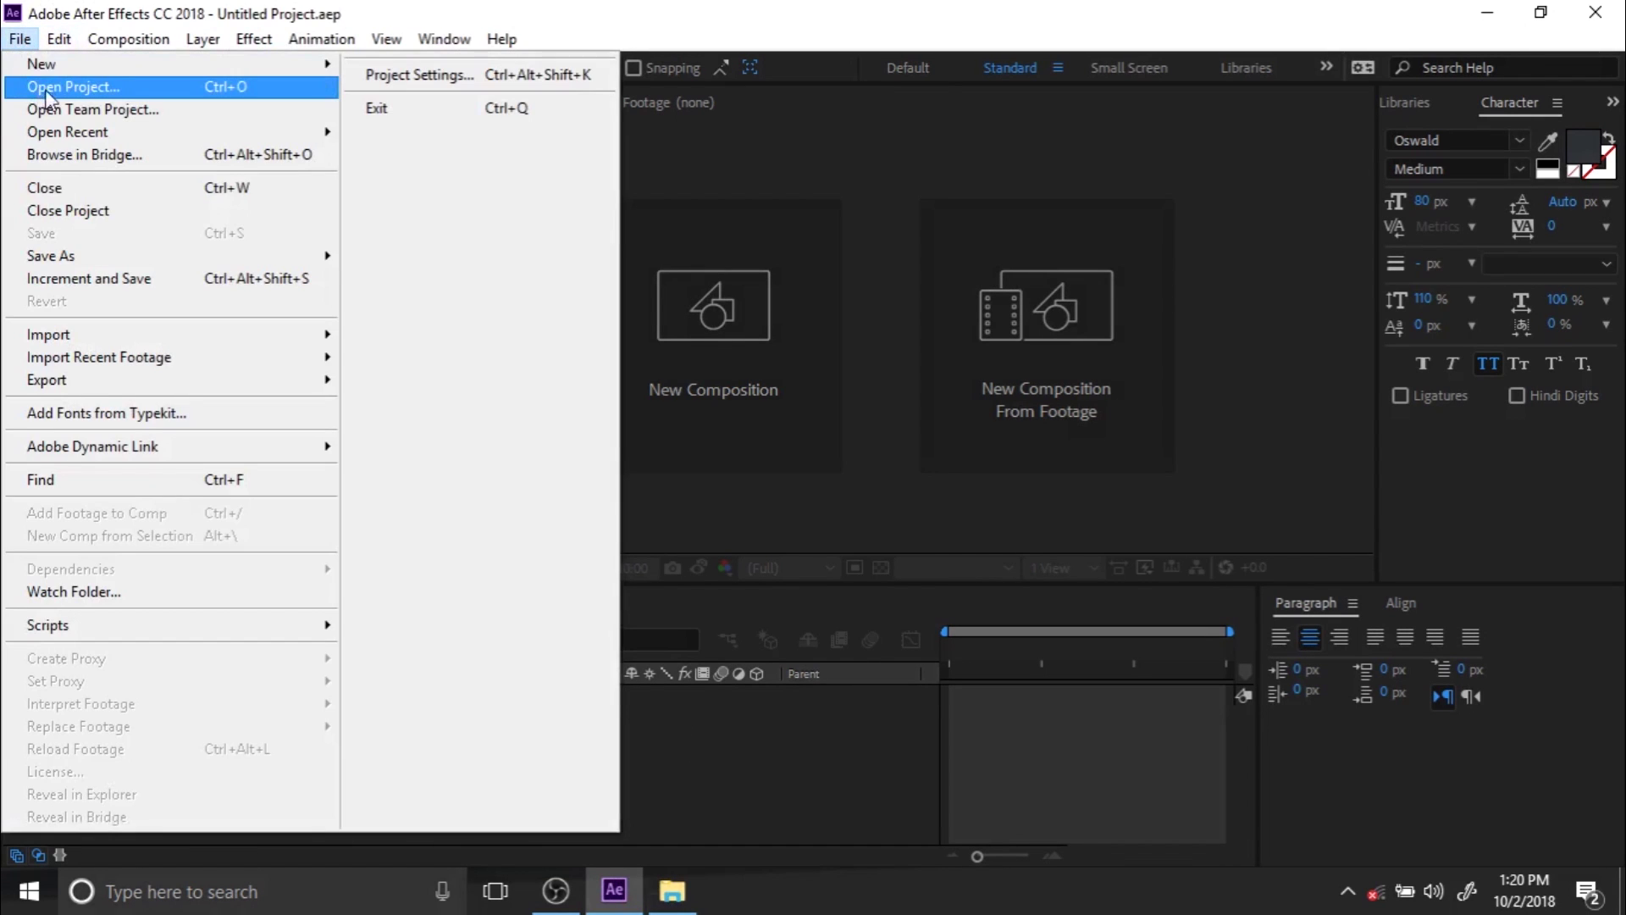
{"action": "left_click", "coordinate": [47, 90]}
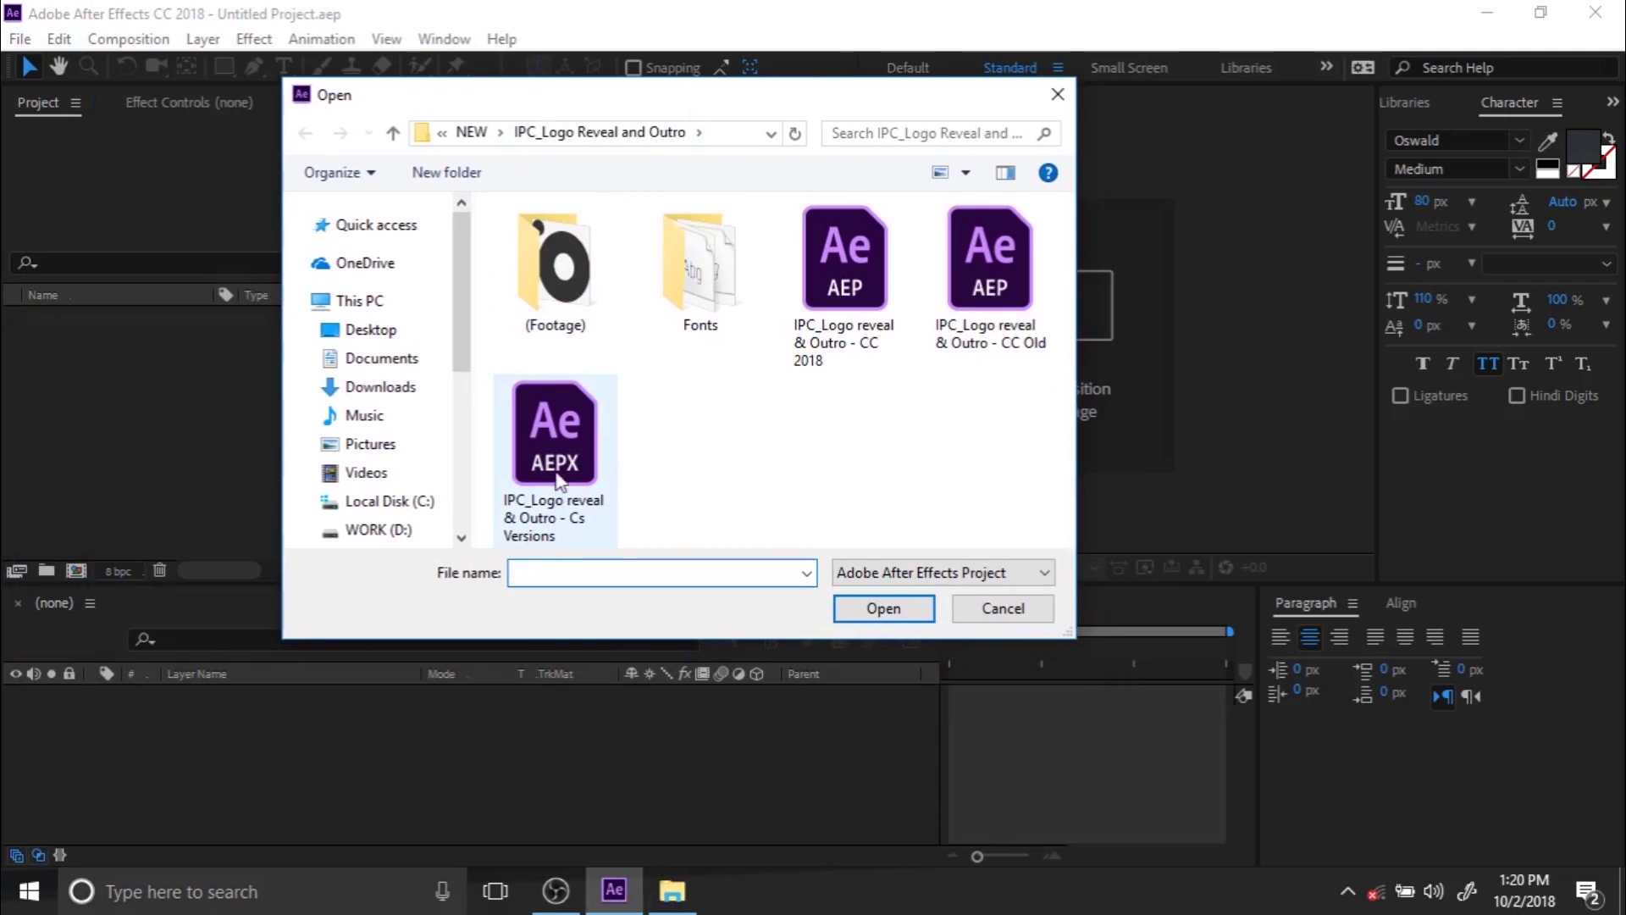
{"action": "left_click", "coordinate": [568, 449]}
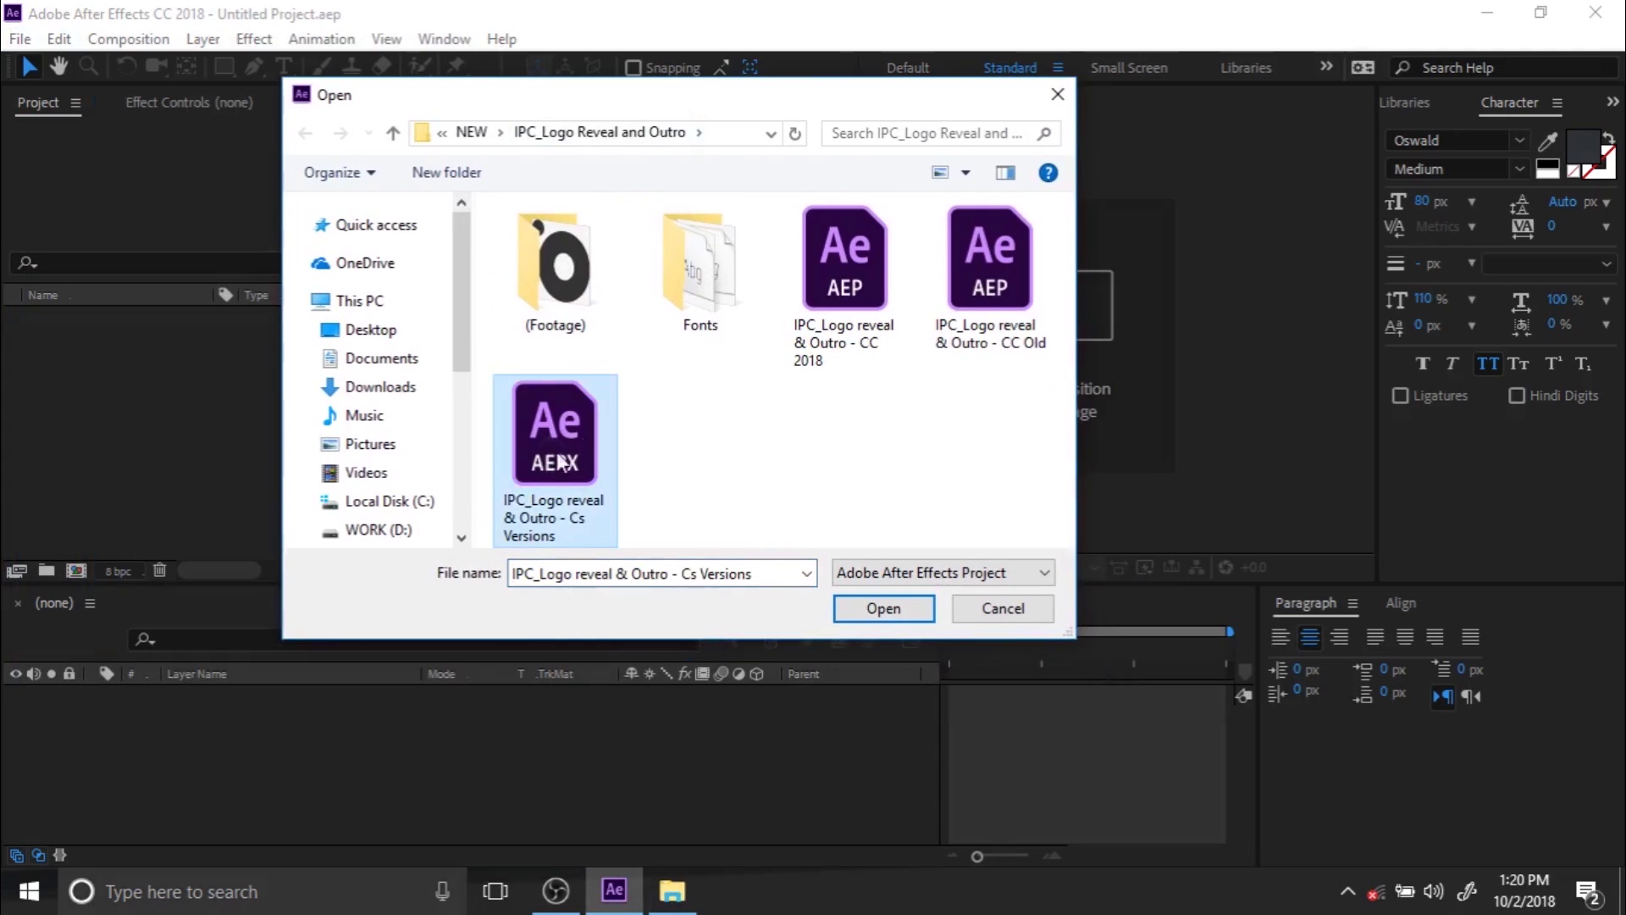
{"action": "left_click", "coordinate": [837, 328]}
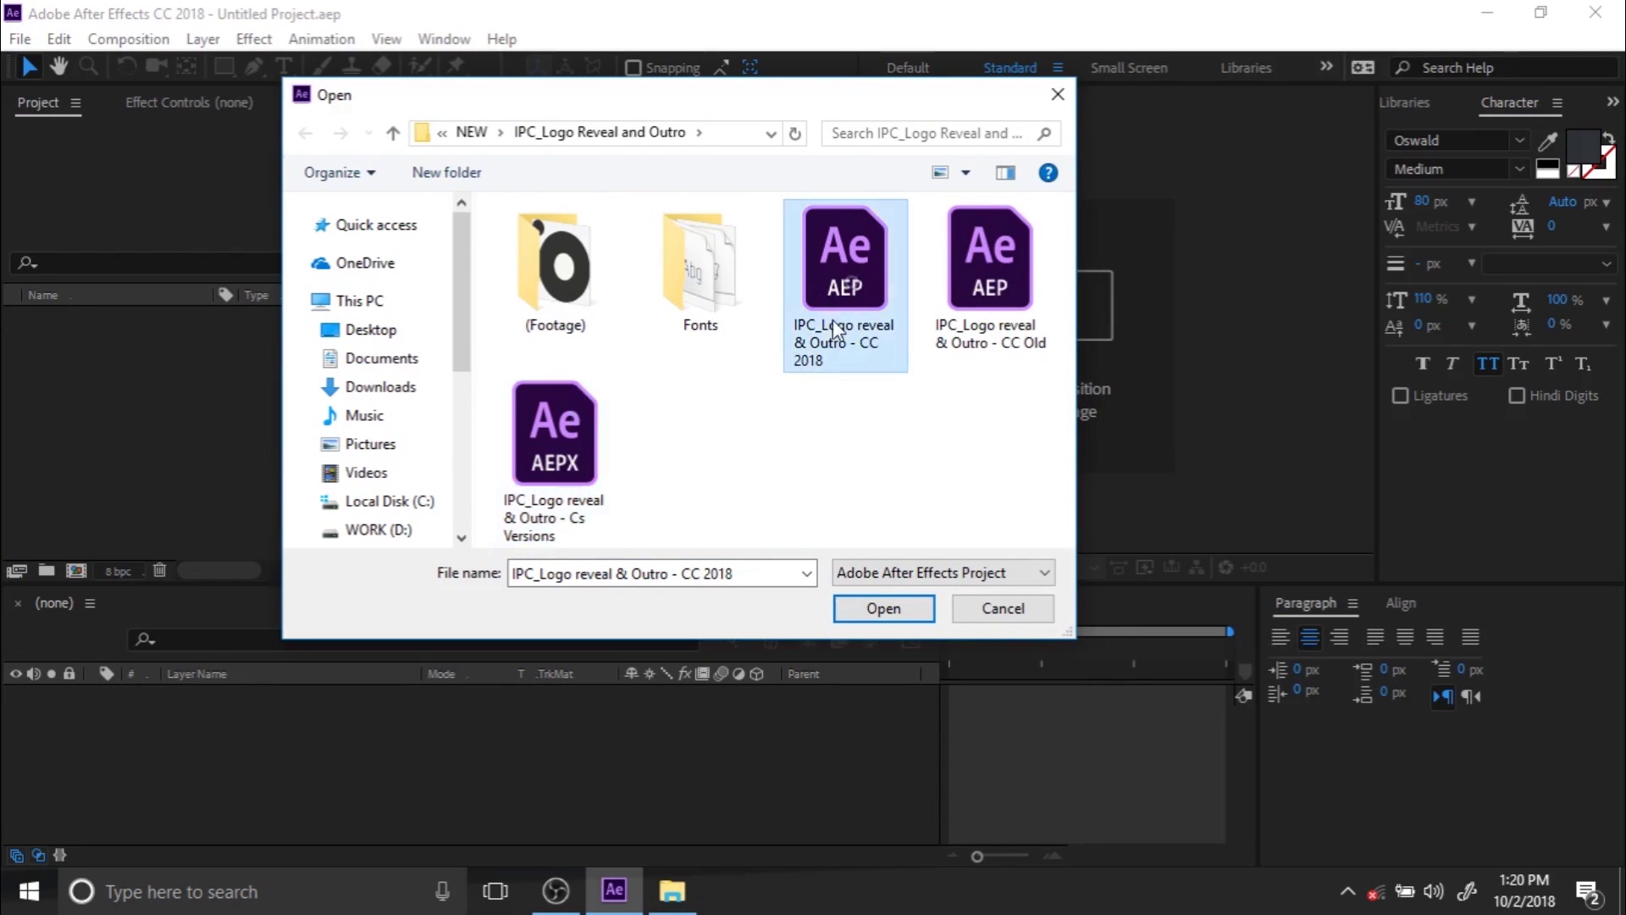
{"action": "left_click", "coordinate": [882, 610]}
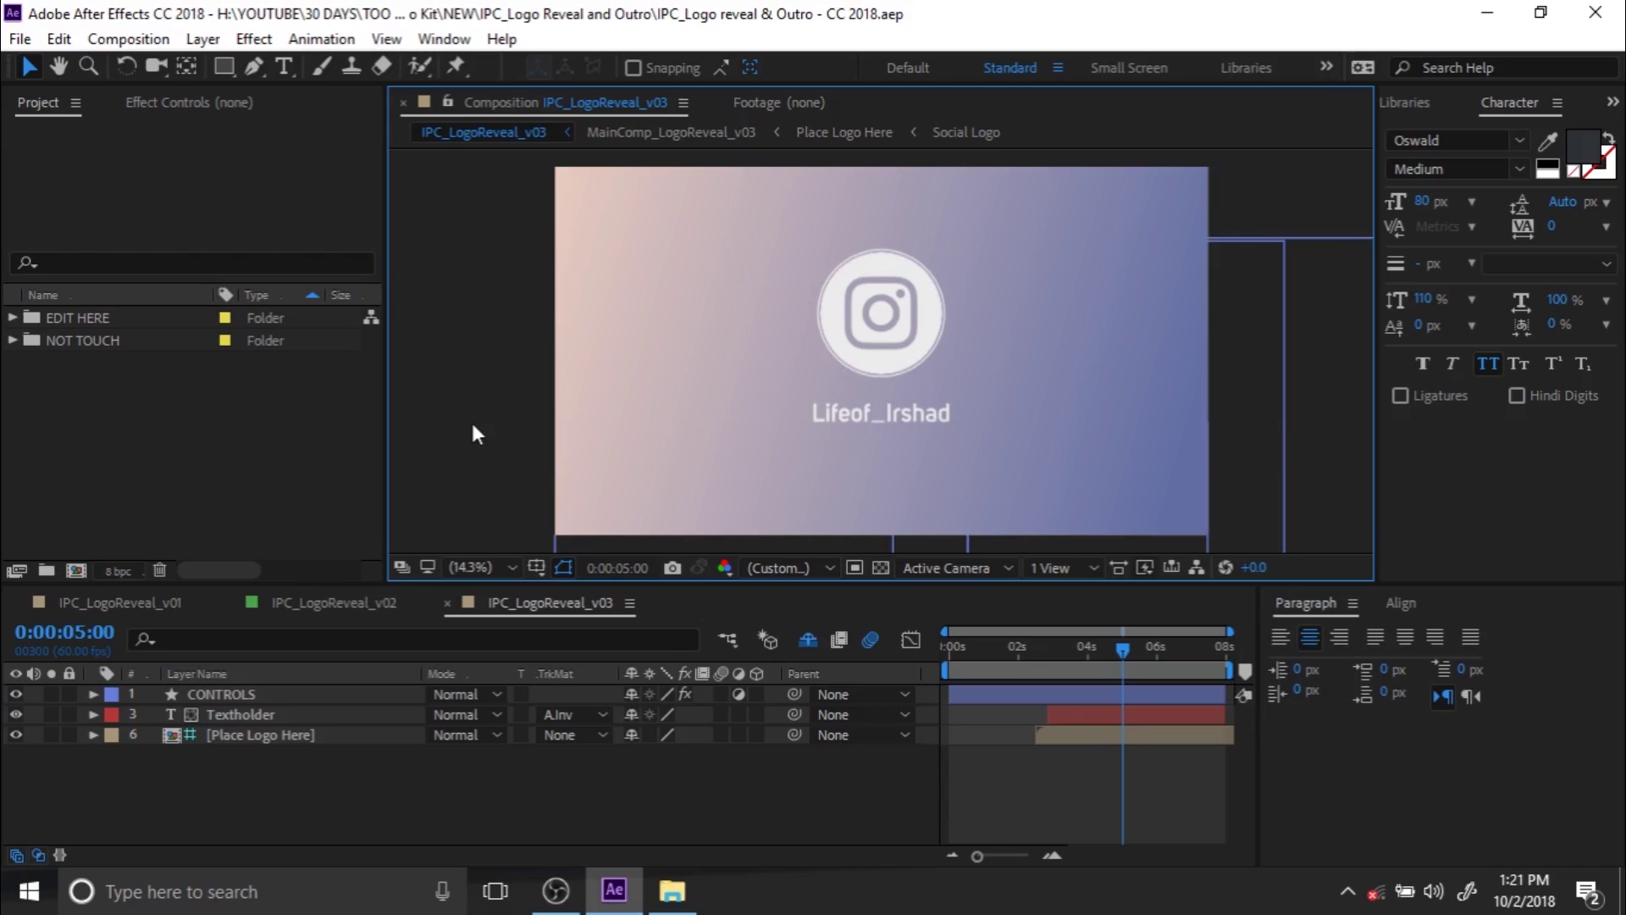
Expand the EDIT HERE folder and open the IPC_LogoReveal_v01 composition
{"action": "left_click", "coordinate": [67, 317]}
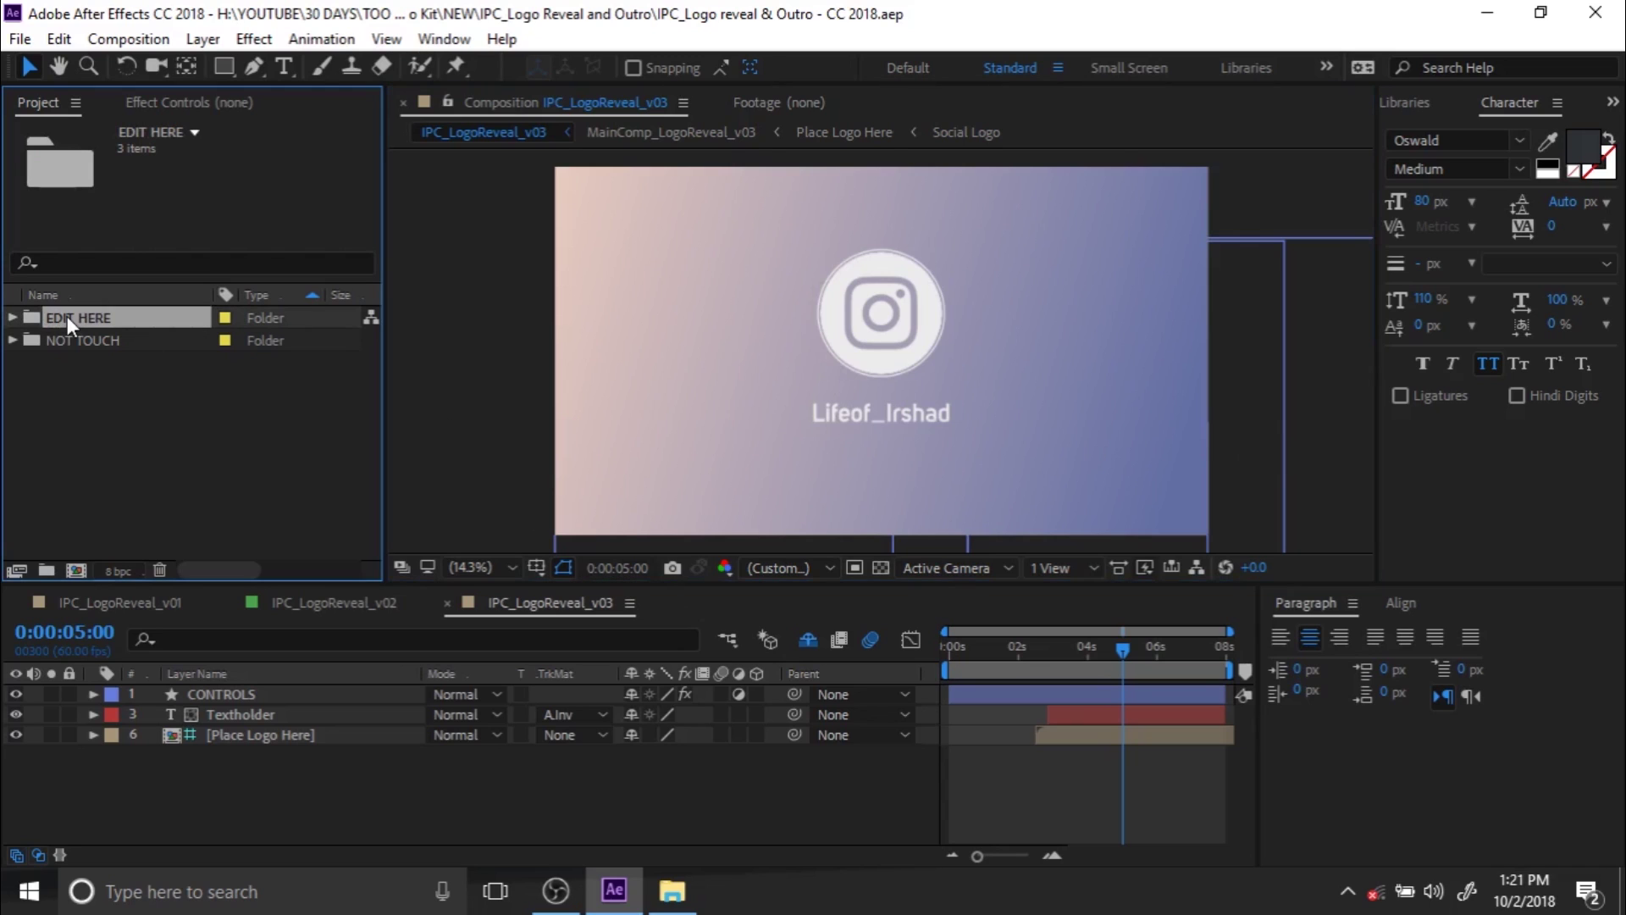
{"action": "left_click", "coordinate": [12, 316]}
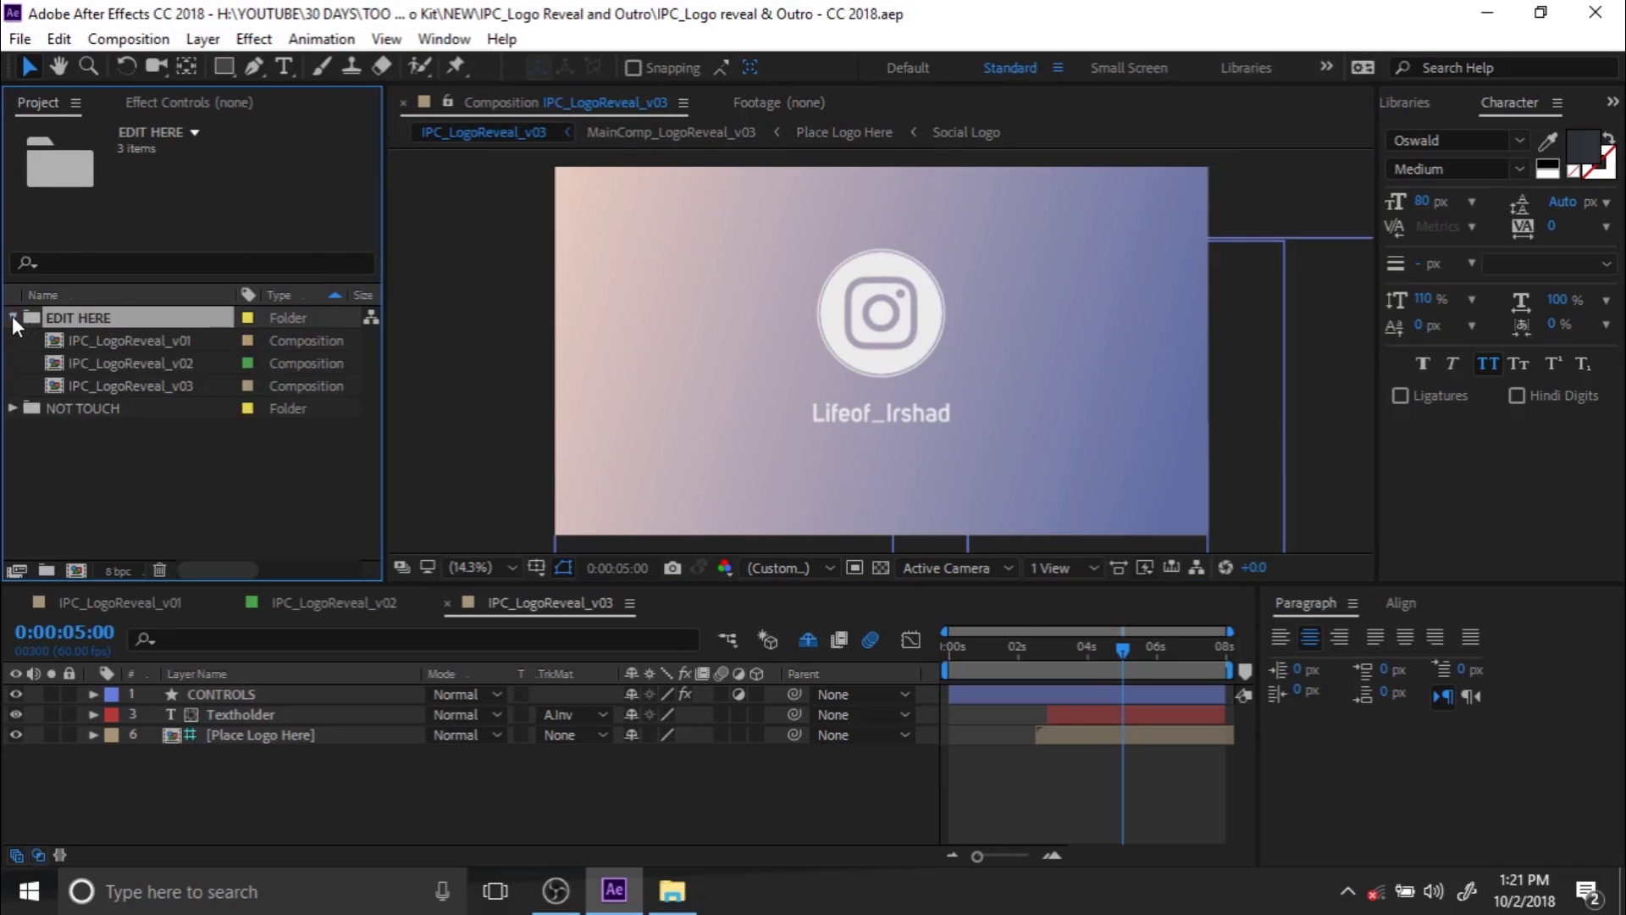
{"action": "left_click", "coordinate": [121, 335]}
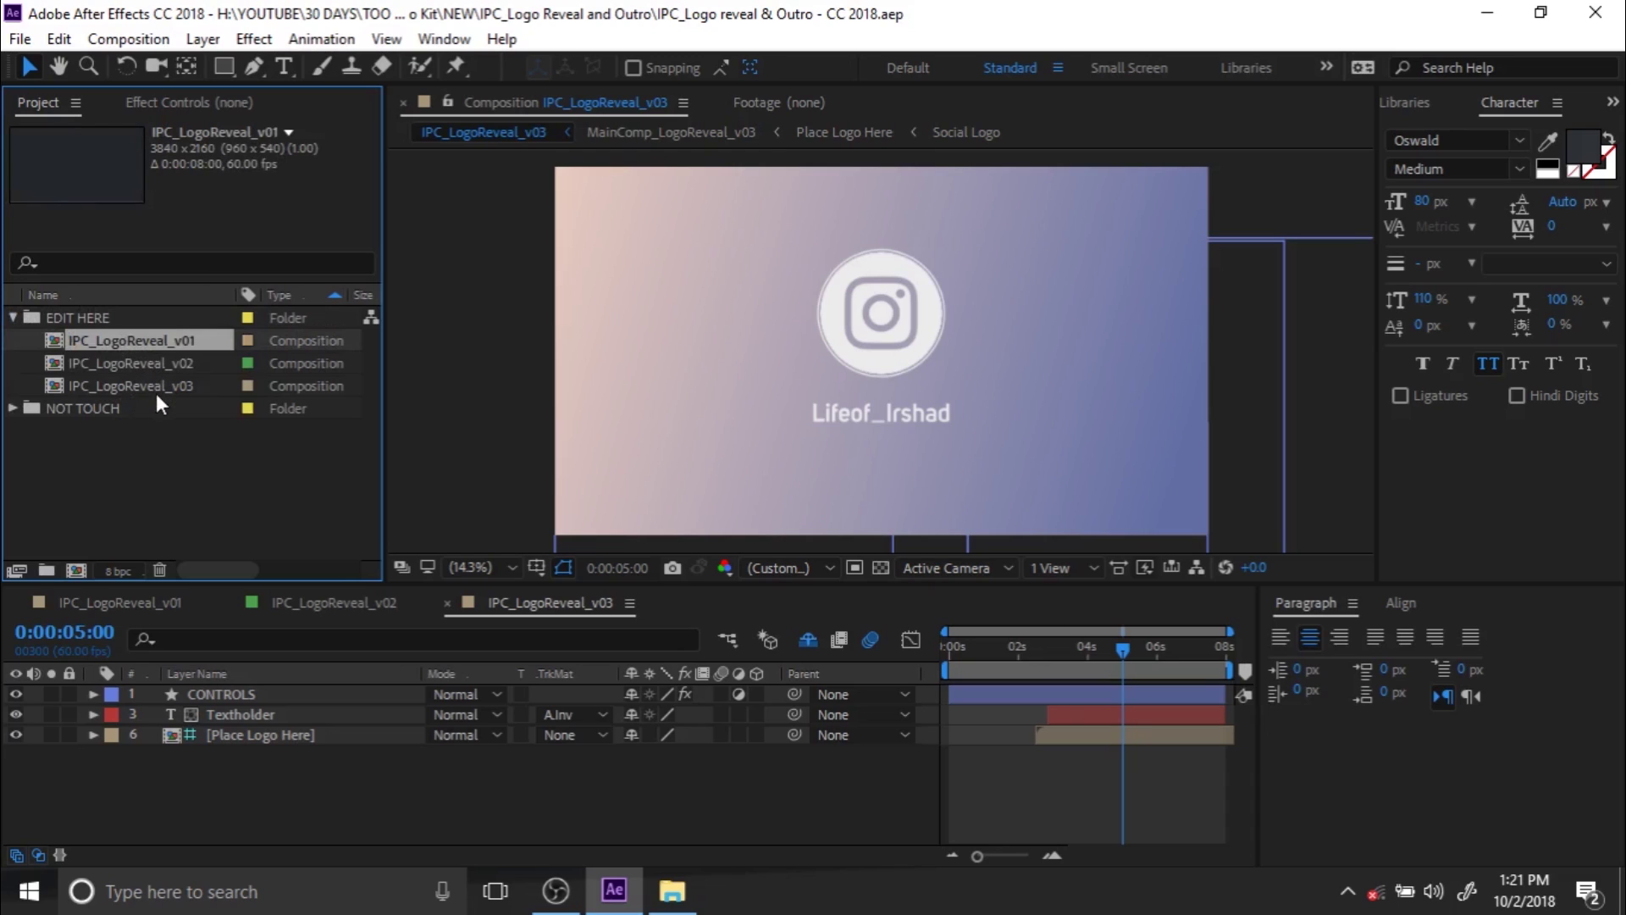
{"action": "double_click", "coordinate": [192, 336]}
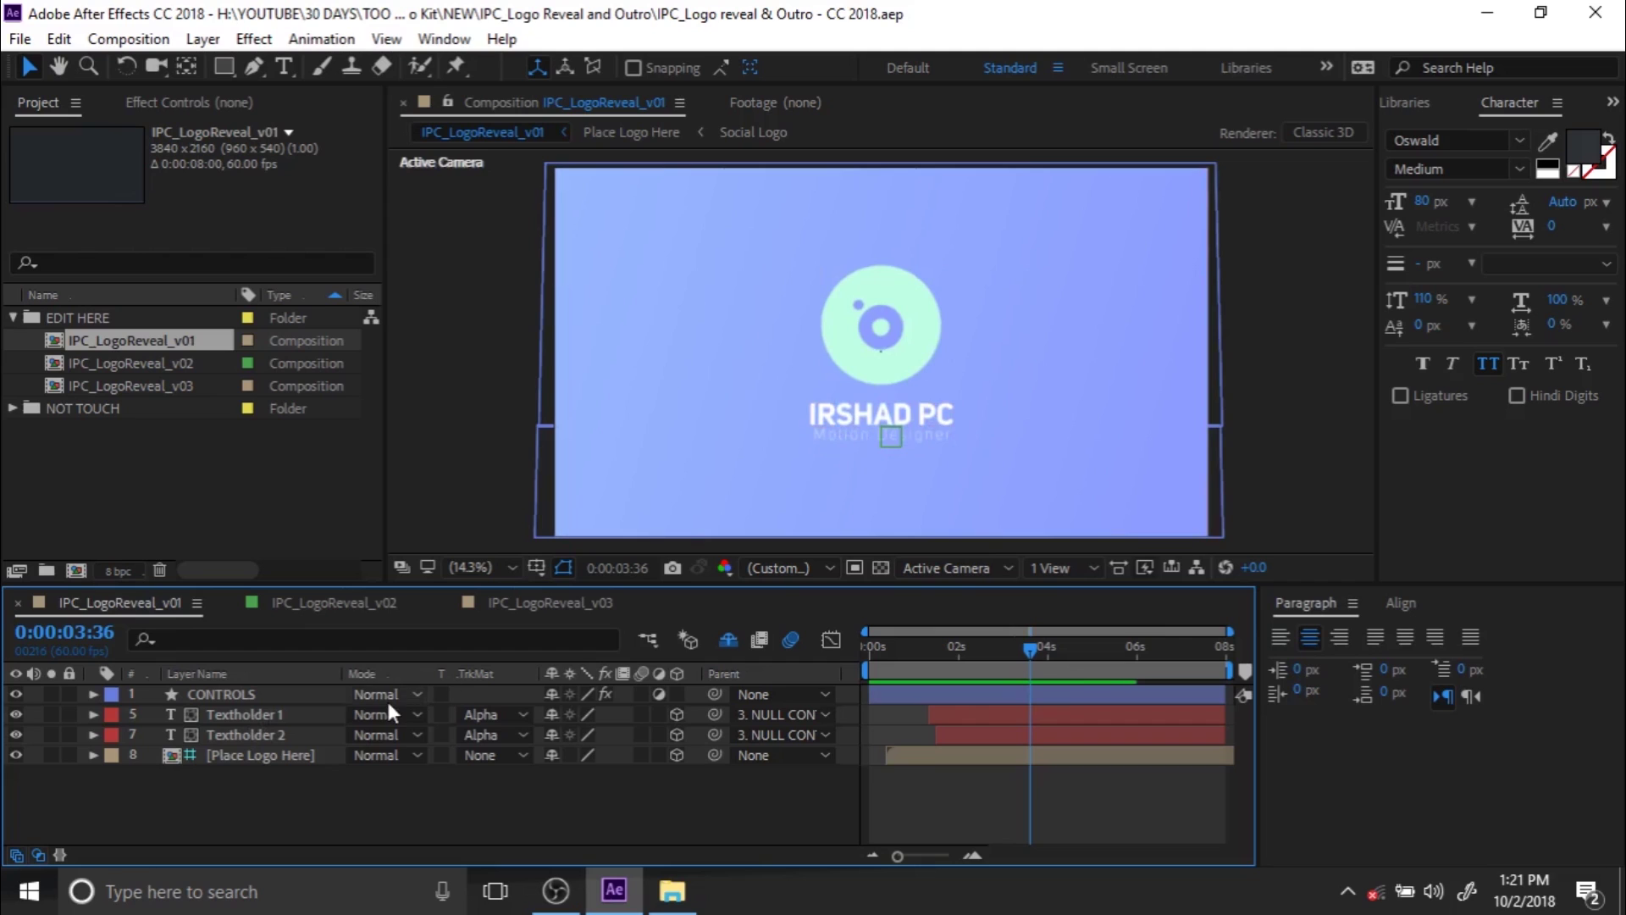
Replace the IRSHAD PC title text with 'YouTube Channel' using the Type tool
{"action": "double_click", "coordinate": [251, 716]}
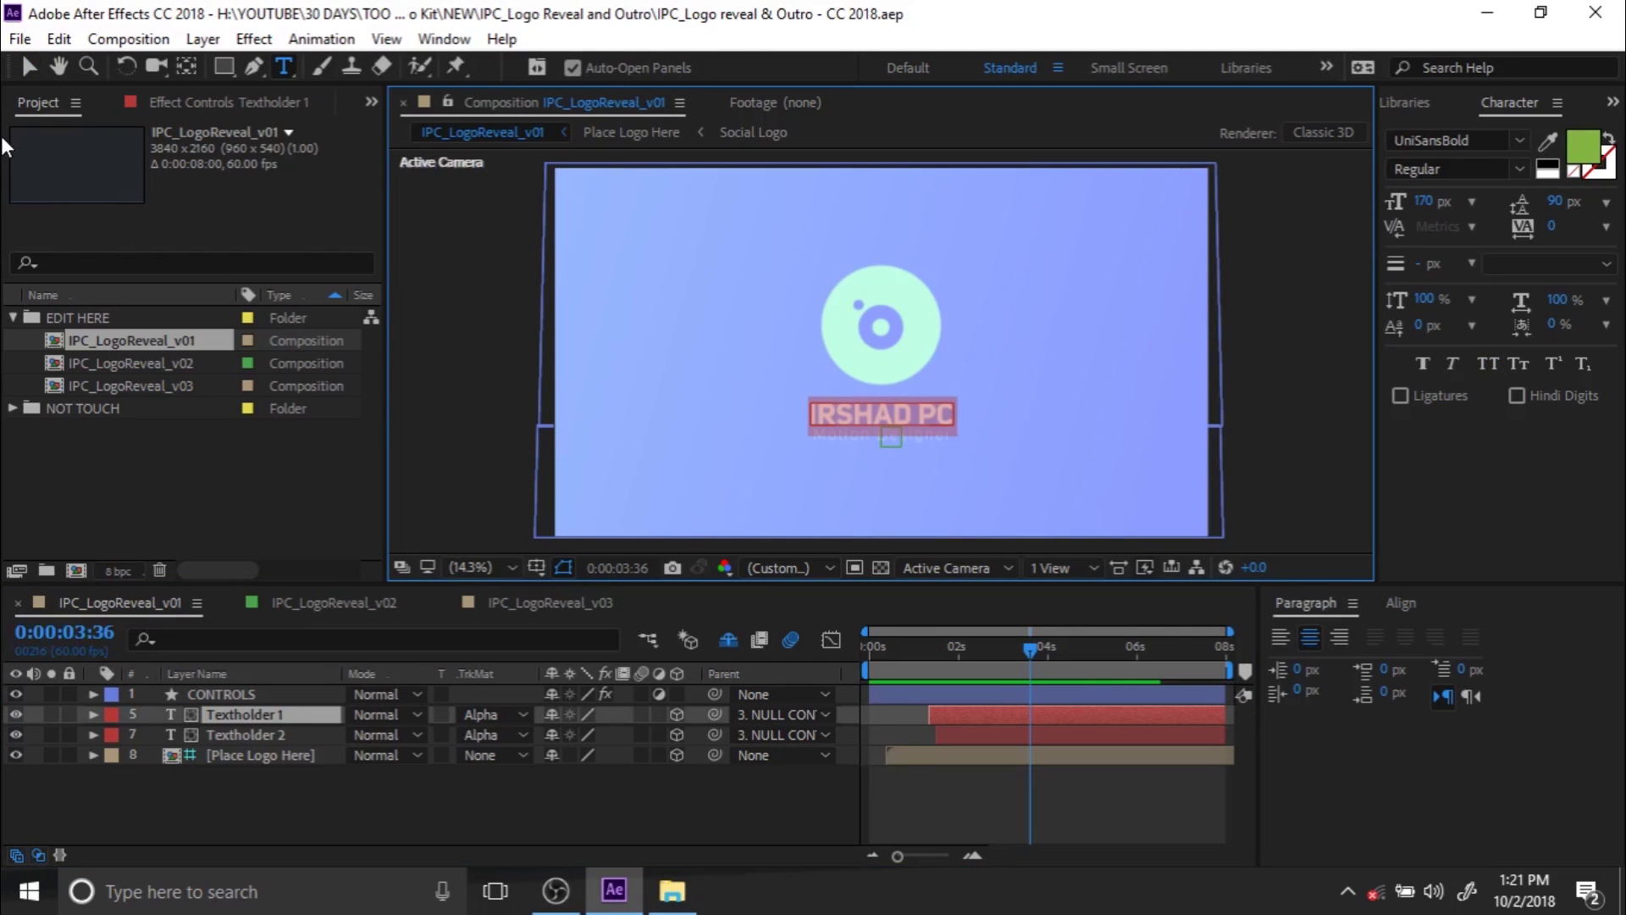
{"action": "left_click", "coordinate": [29, 73]}
{"action": "left_click", "coordinate": [284, 67]}
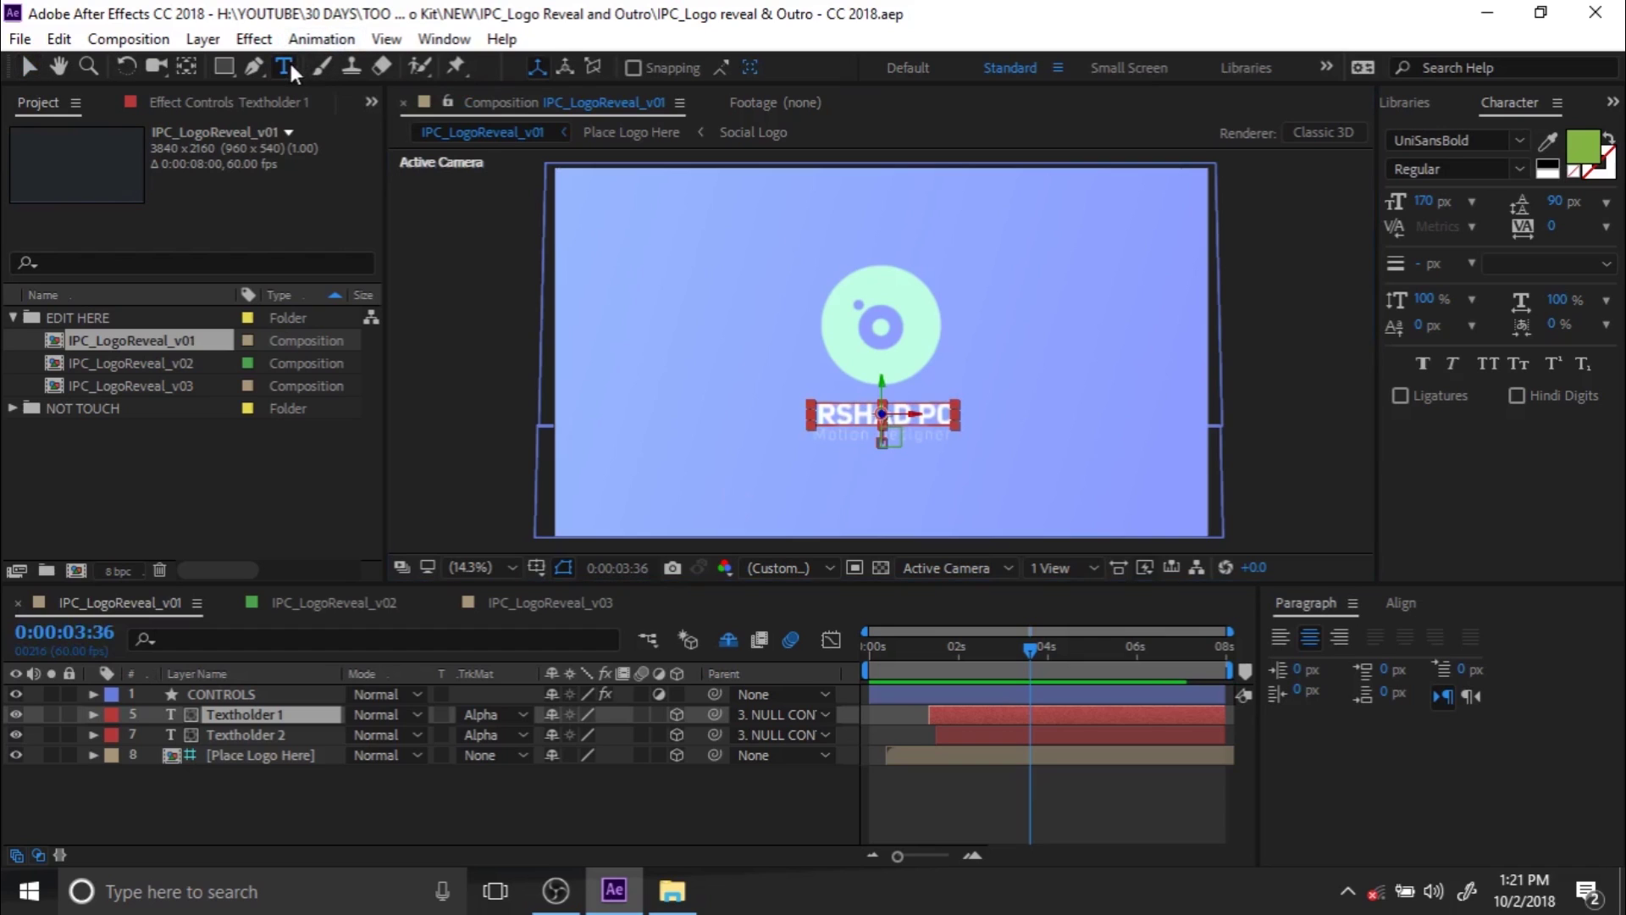
{"action": "left_click", "coordinate": [858, 413]}
{"action": "triple_click", "coordinate": [860, 414]}
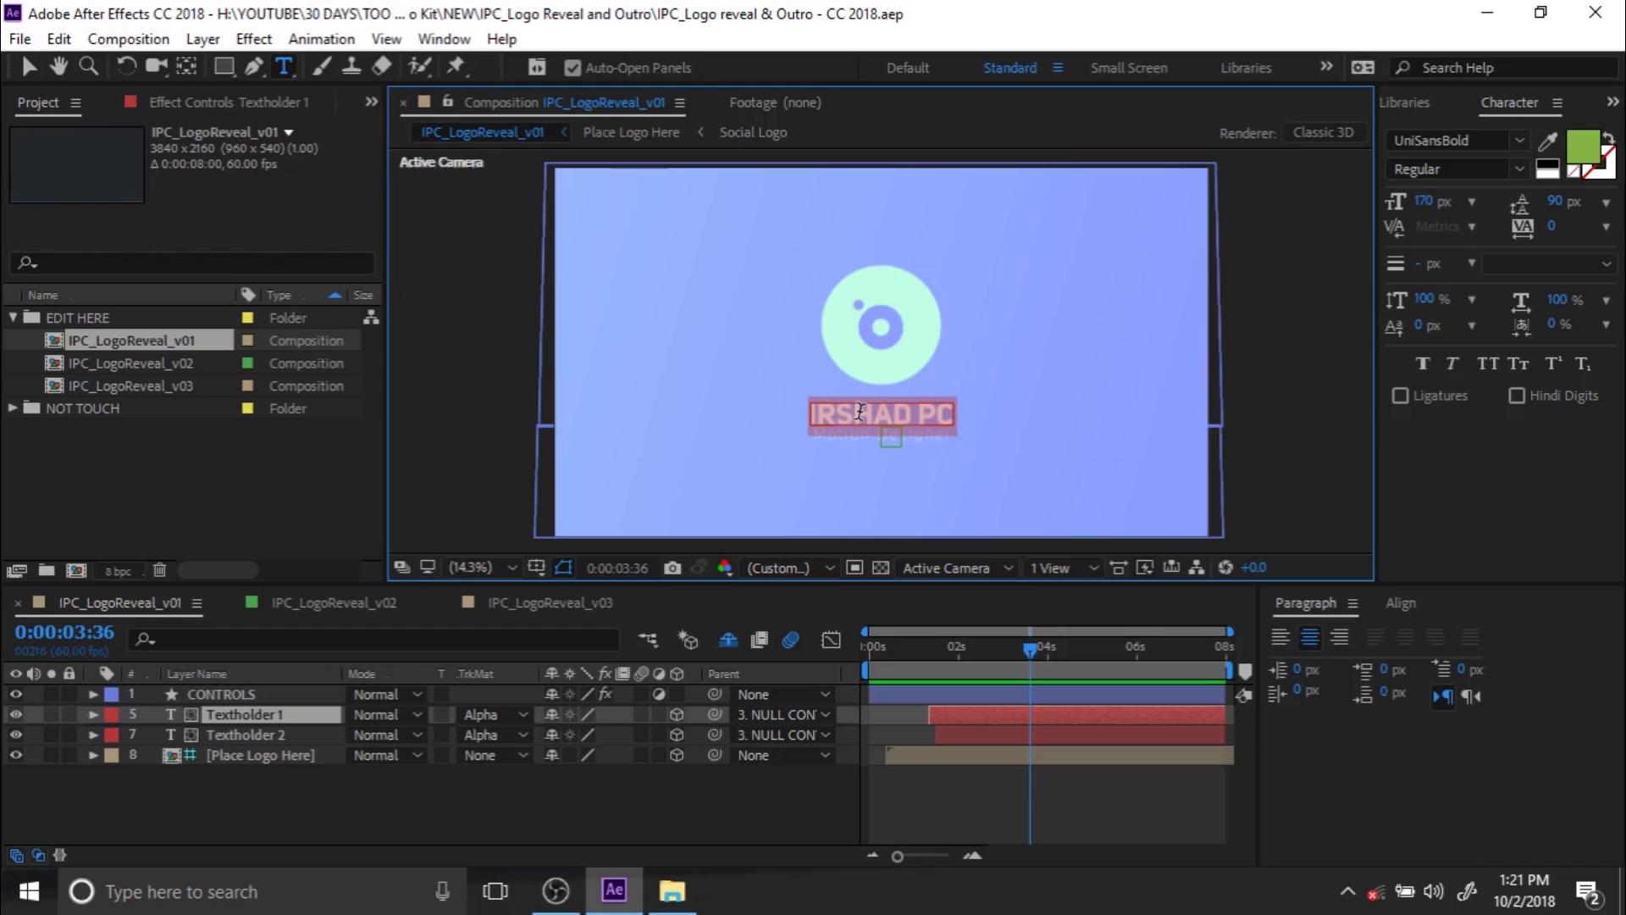
{"action": "type", "text": "You"}
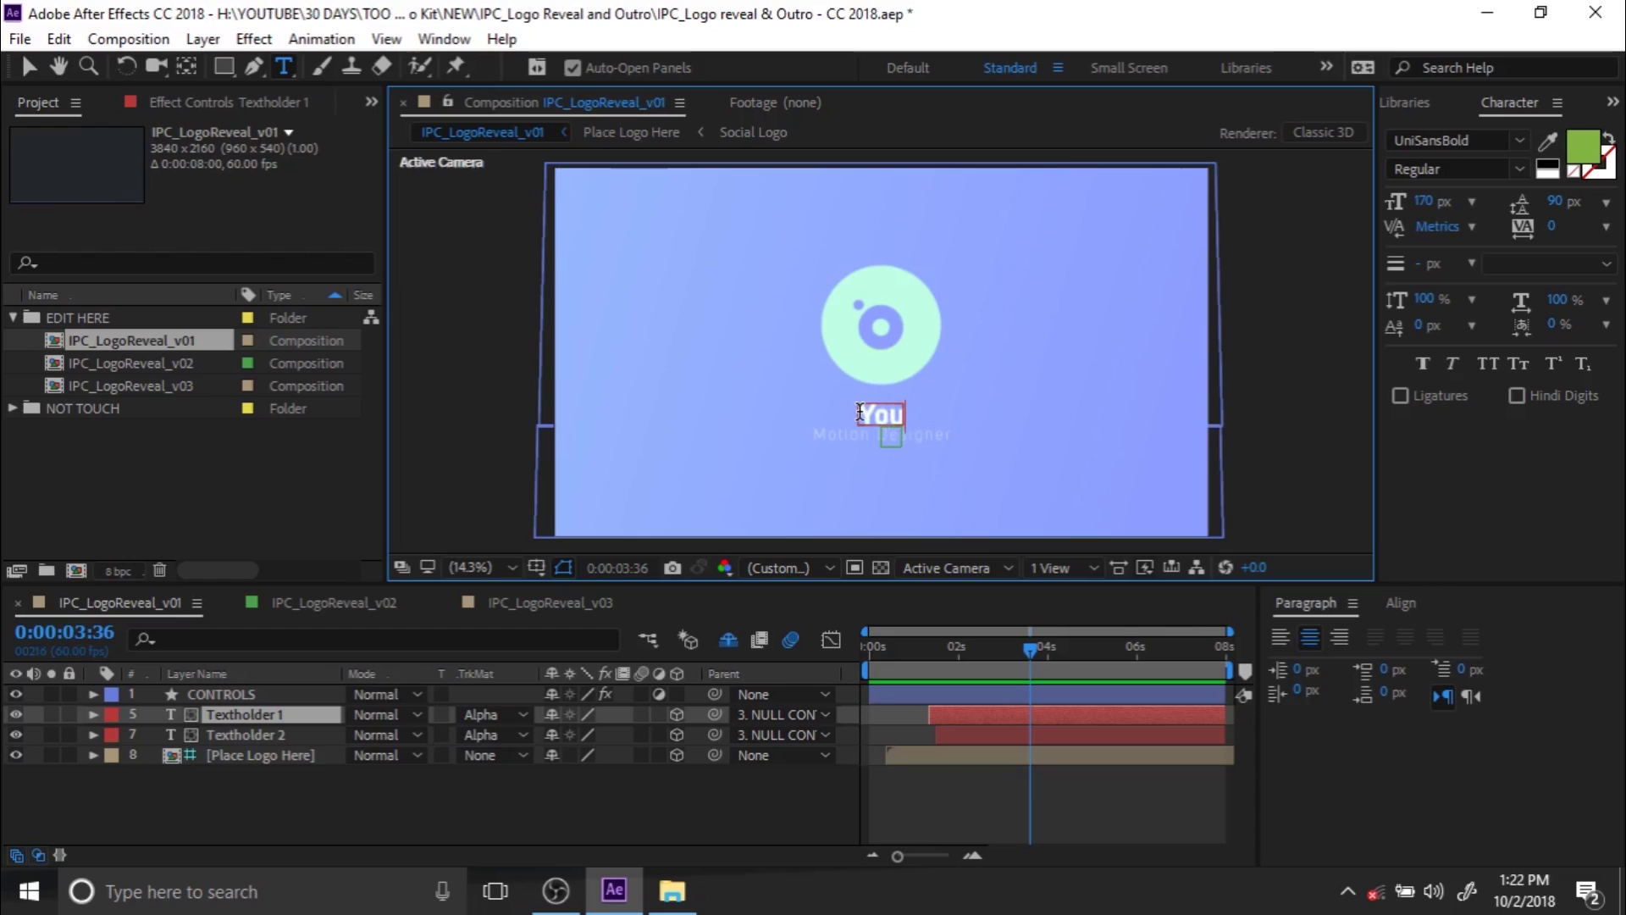
{"action": "type", "text": "Tube"}
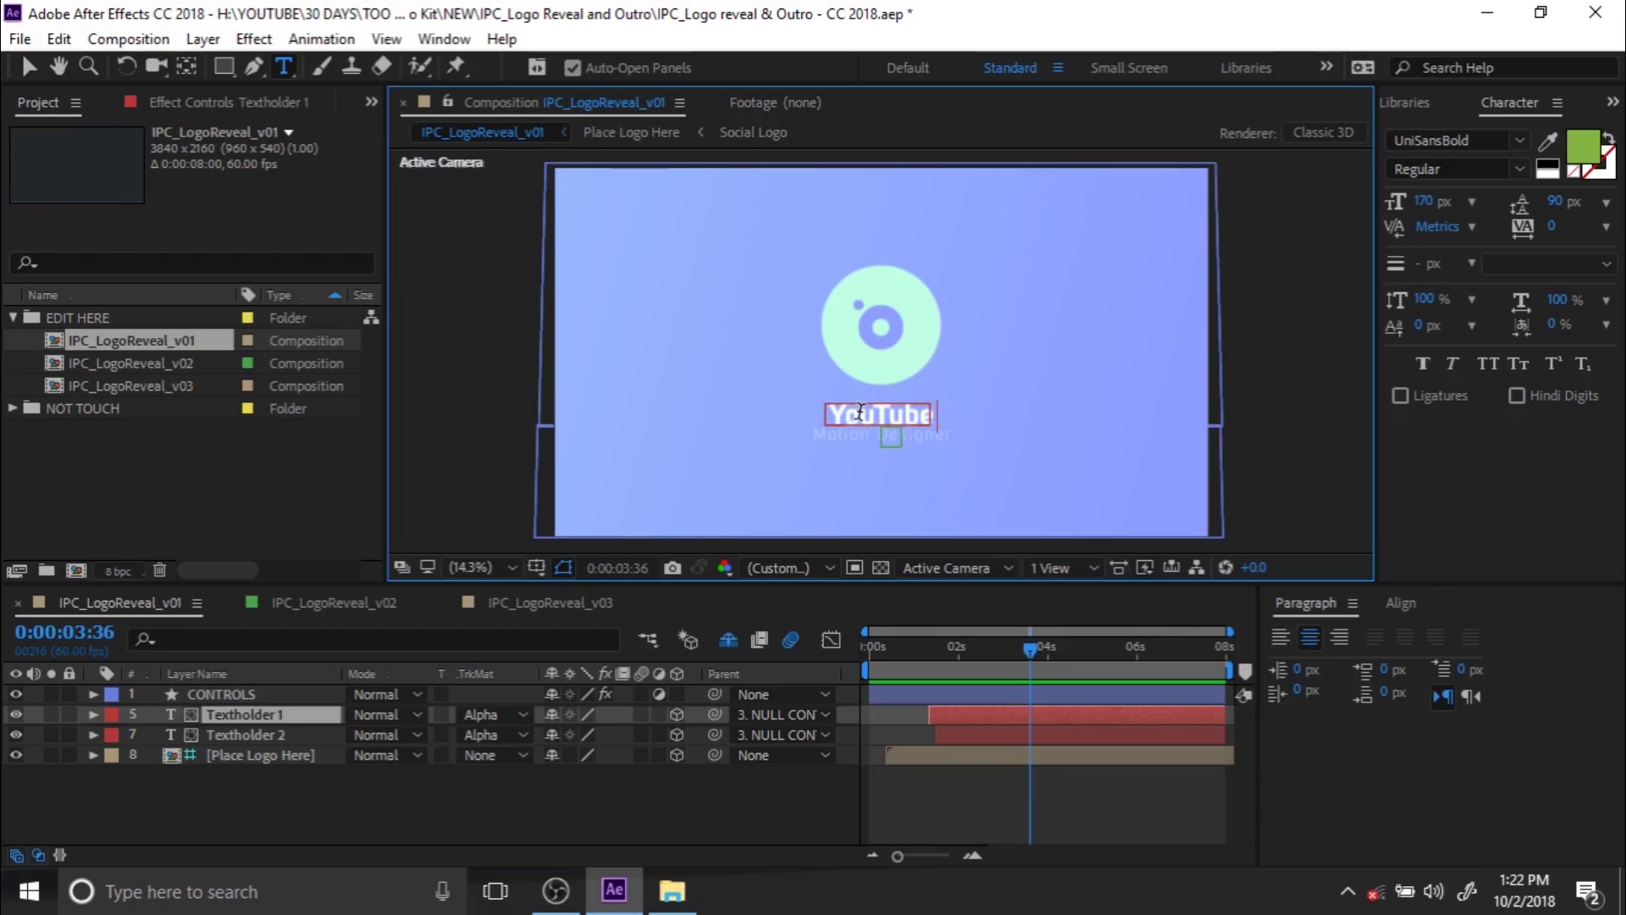
{"action": "type", "text": " Ch"}
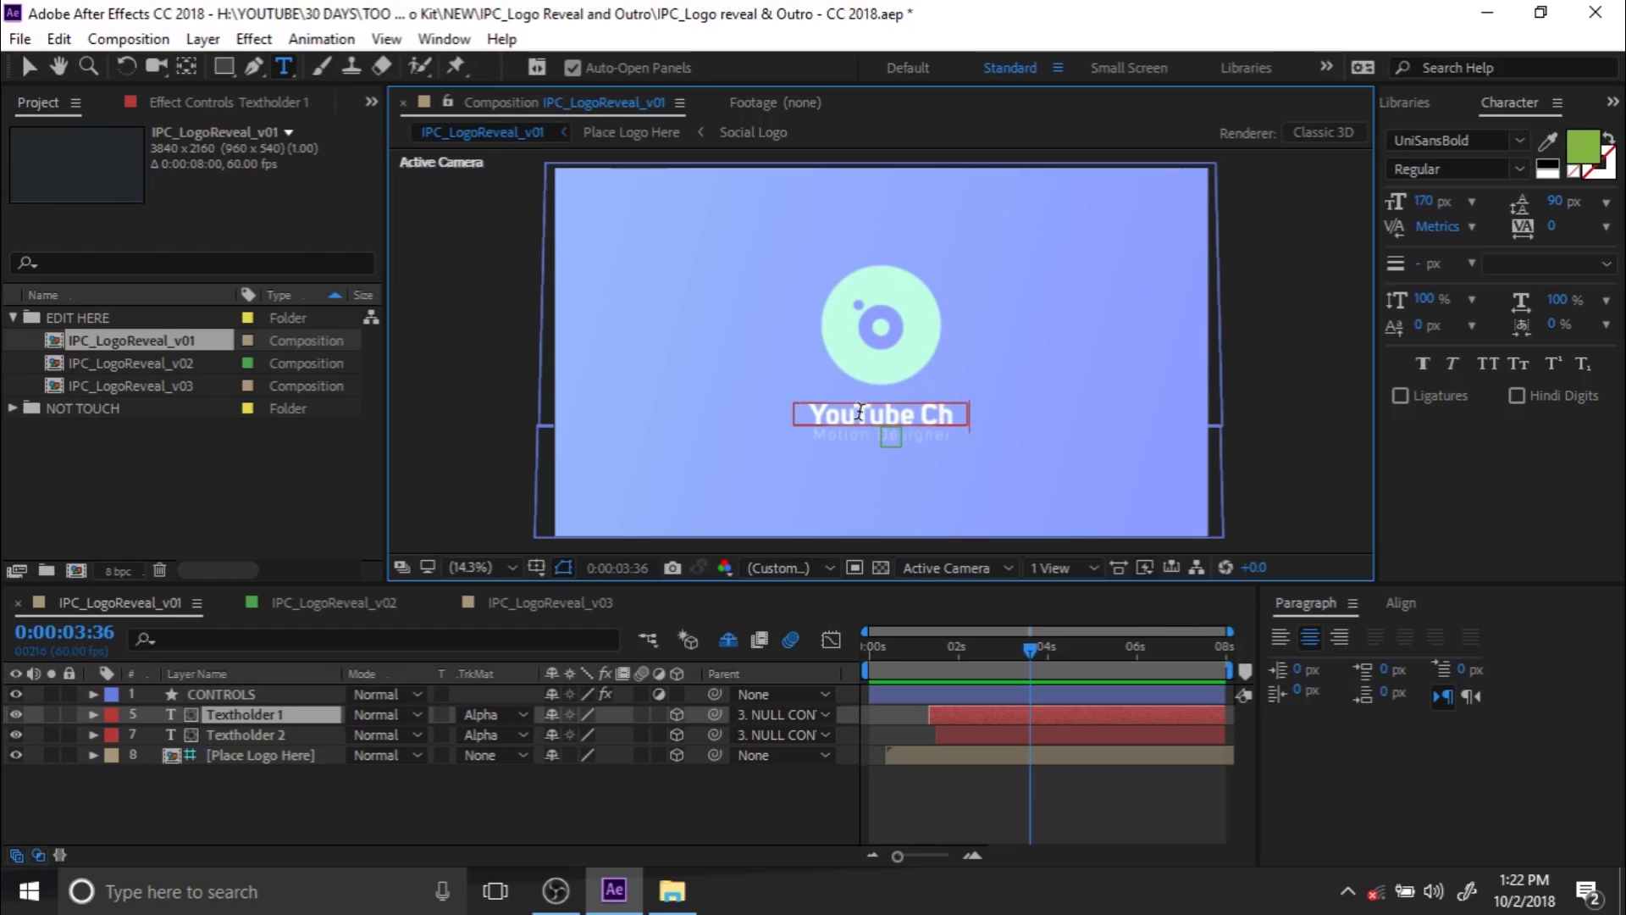
{"action": "type", "text": "annel"}
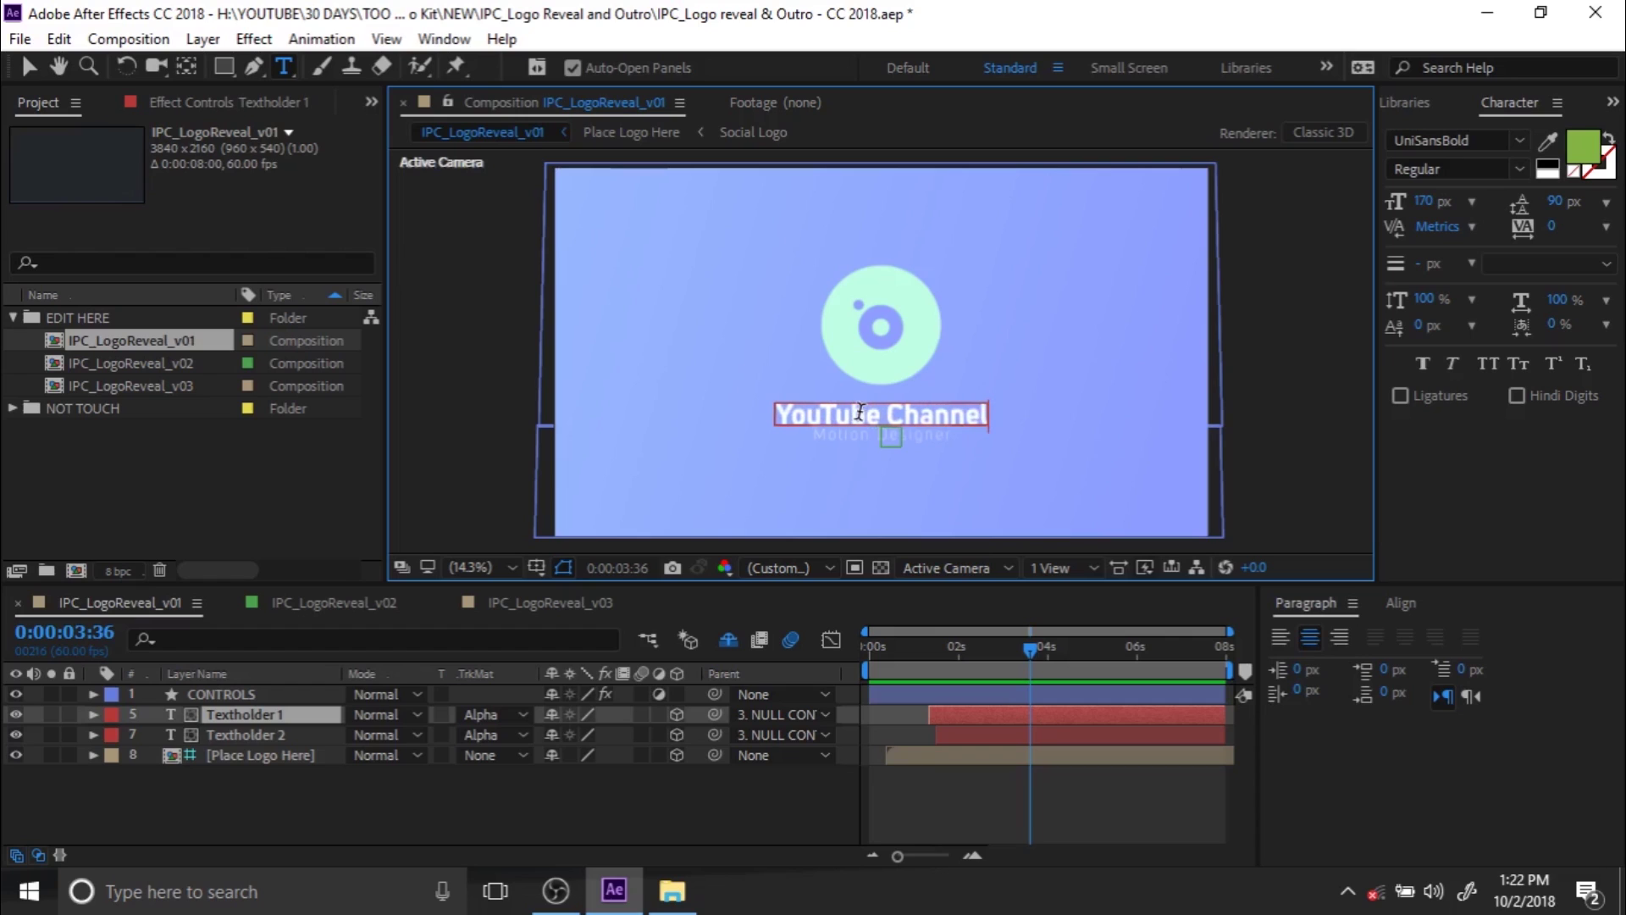
{"action": "left_click", "coordinate": [28, 70]}
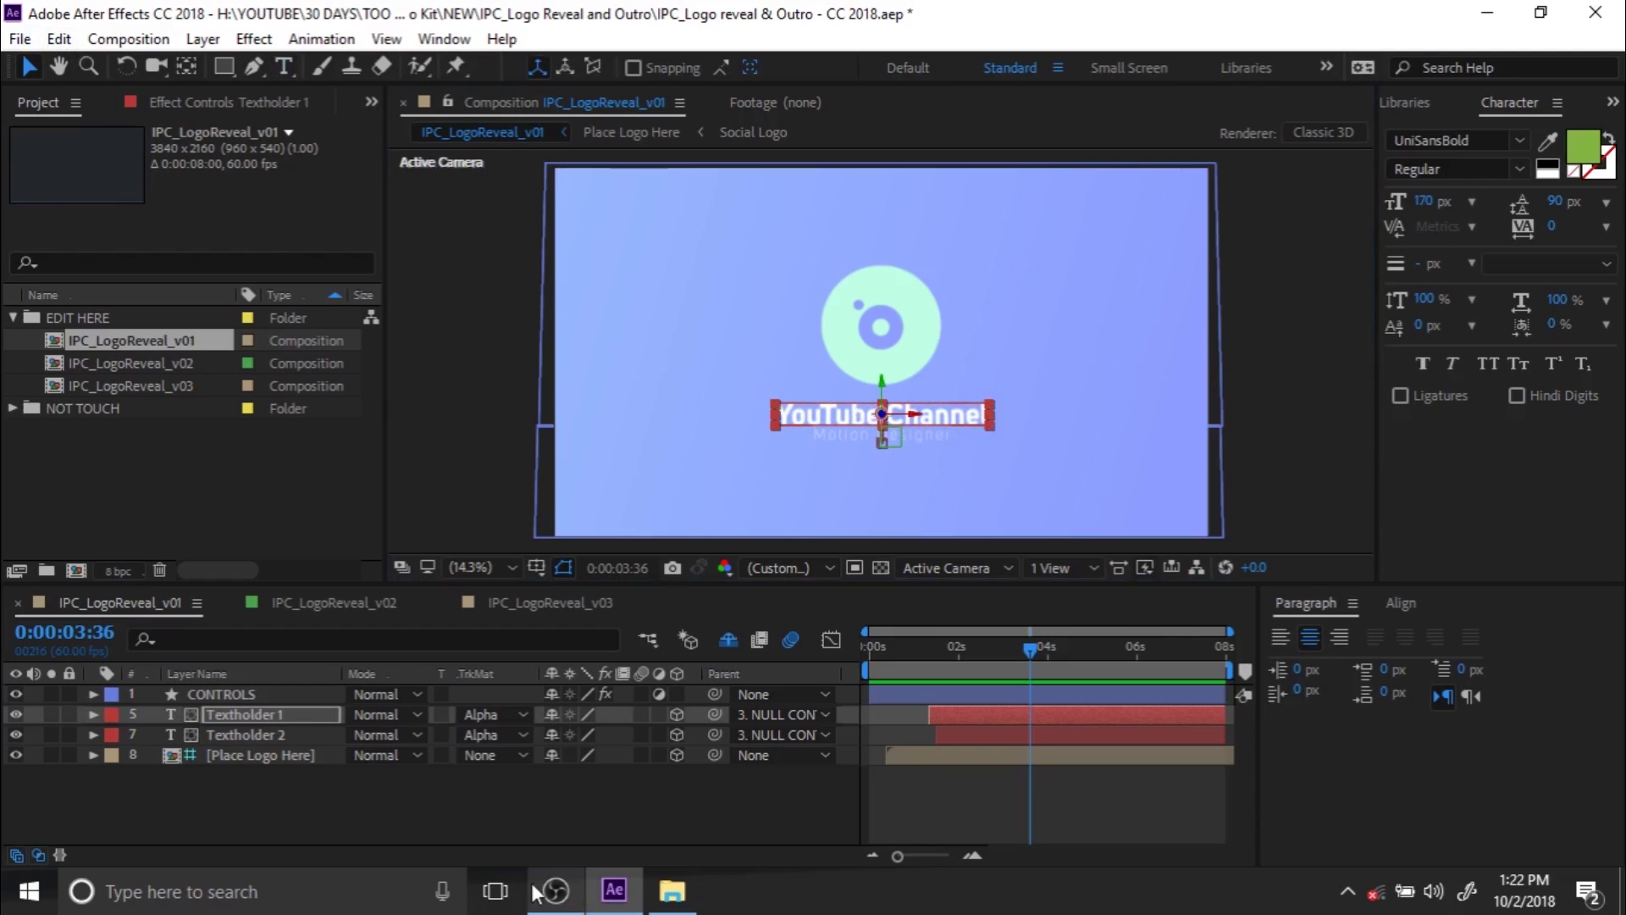
Re-edit the title to select the word YouTube, then select the Textholder 2 subtitle layer
{"action": "left_click", "coordinate": [607, 829]}
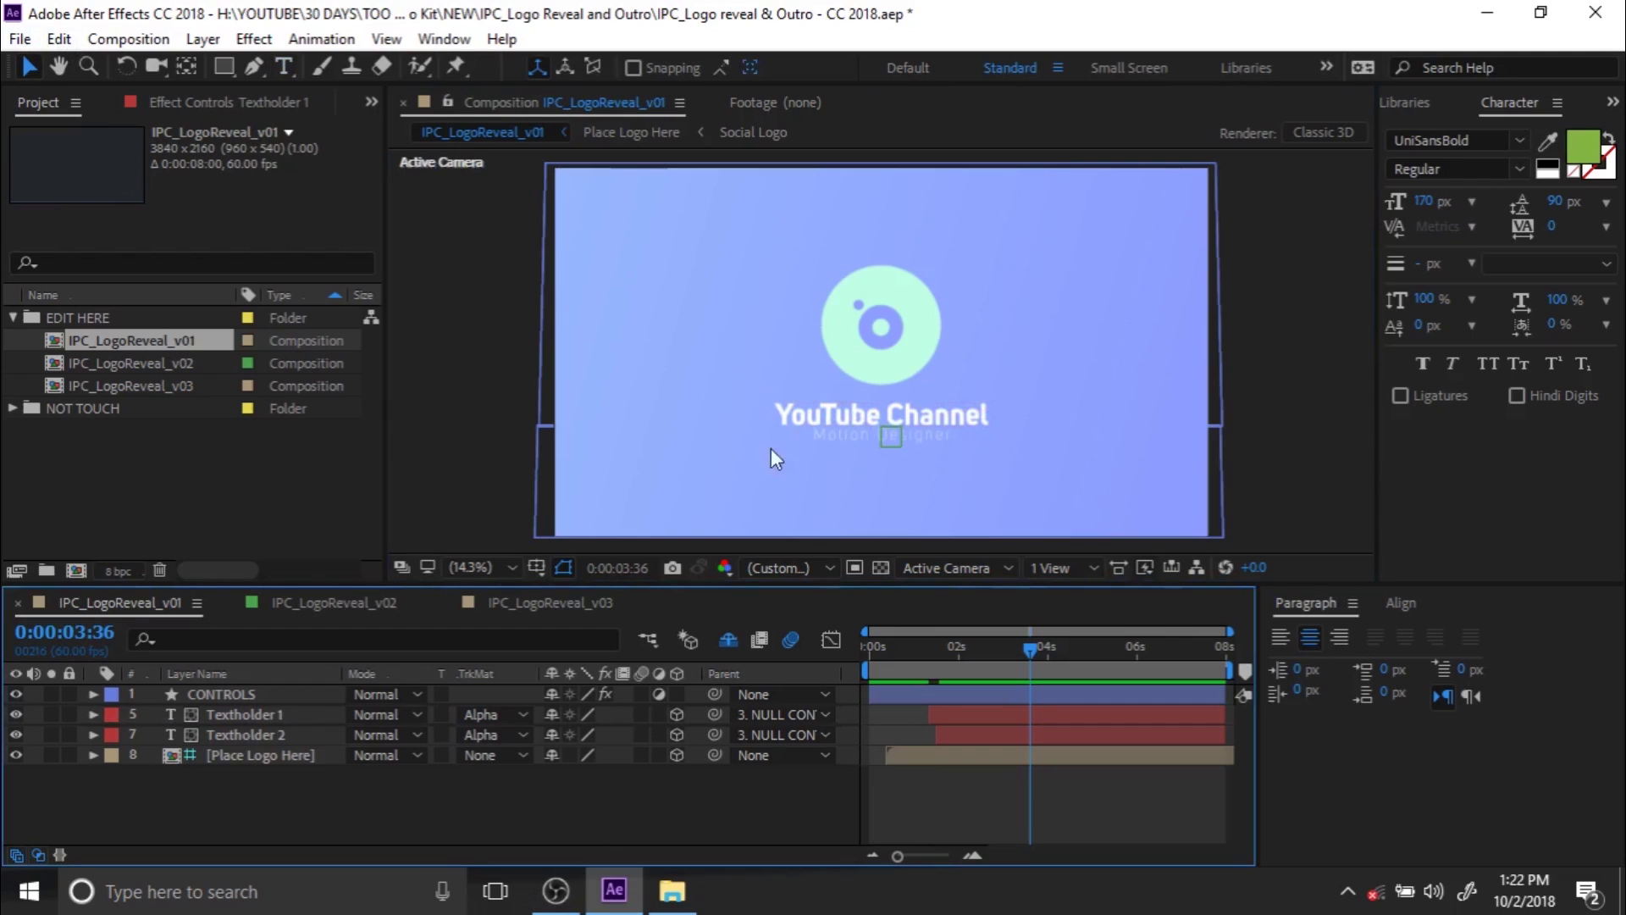
{"action": "left_click", "coordinate": [284, 68]}
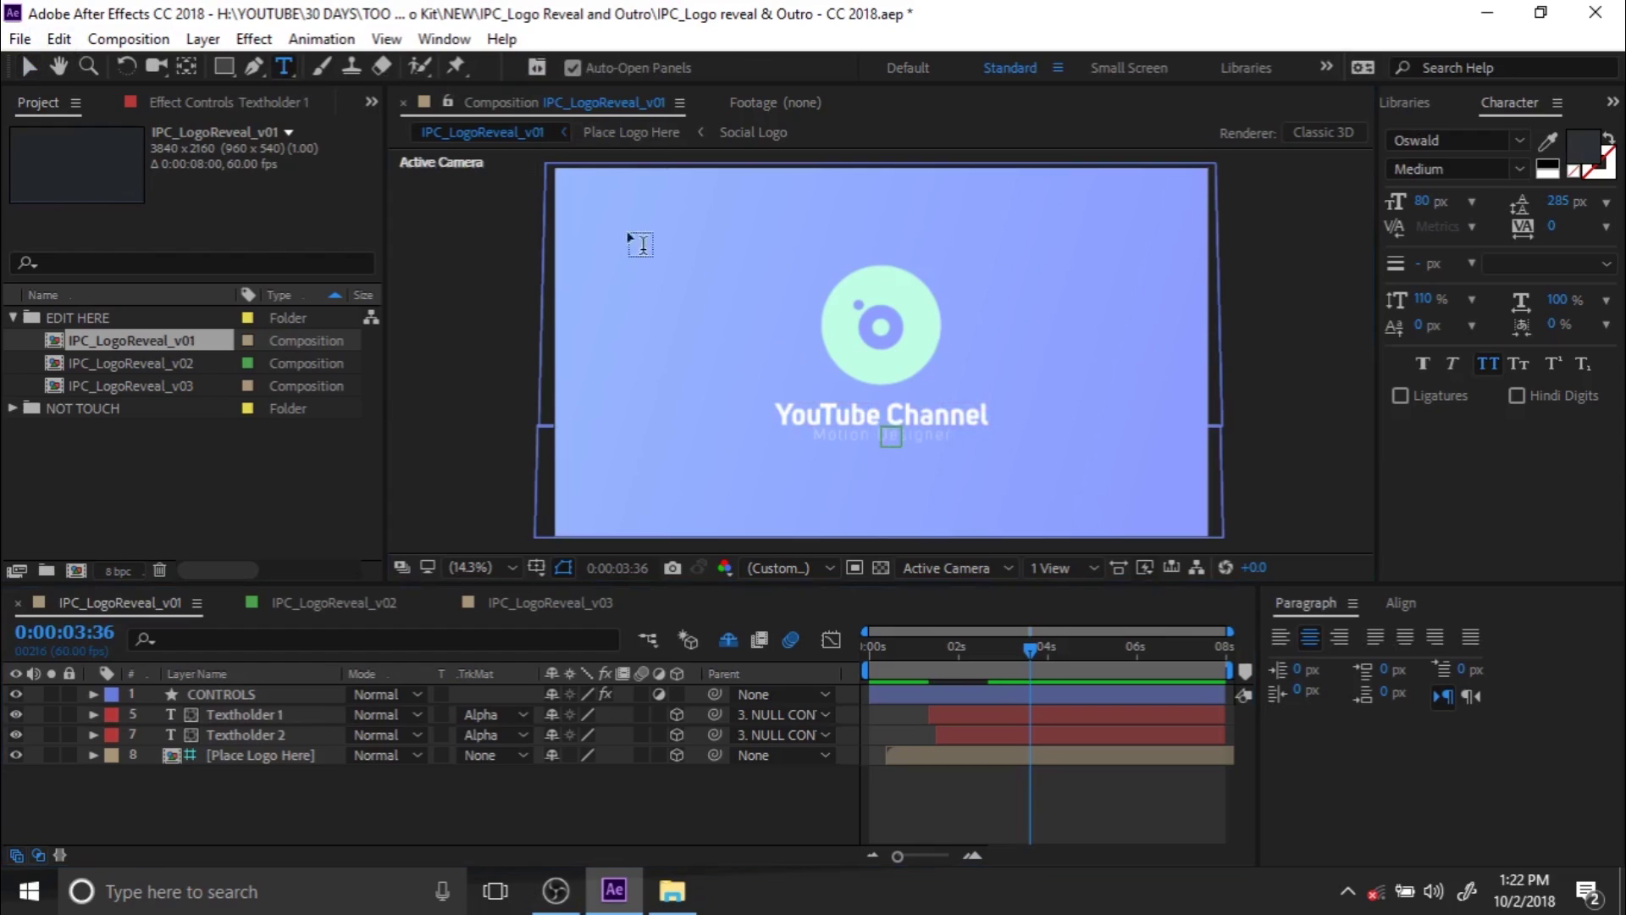
{"action": "left_click", "coordinate": [850, 436]}
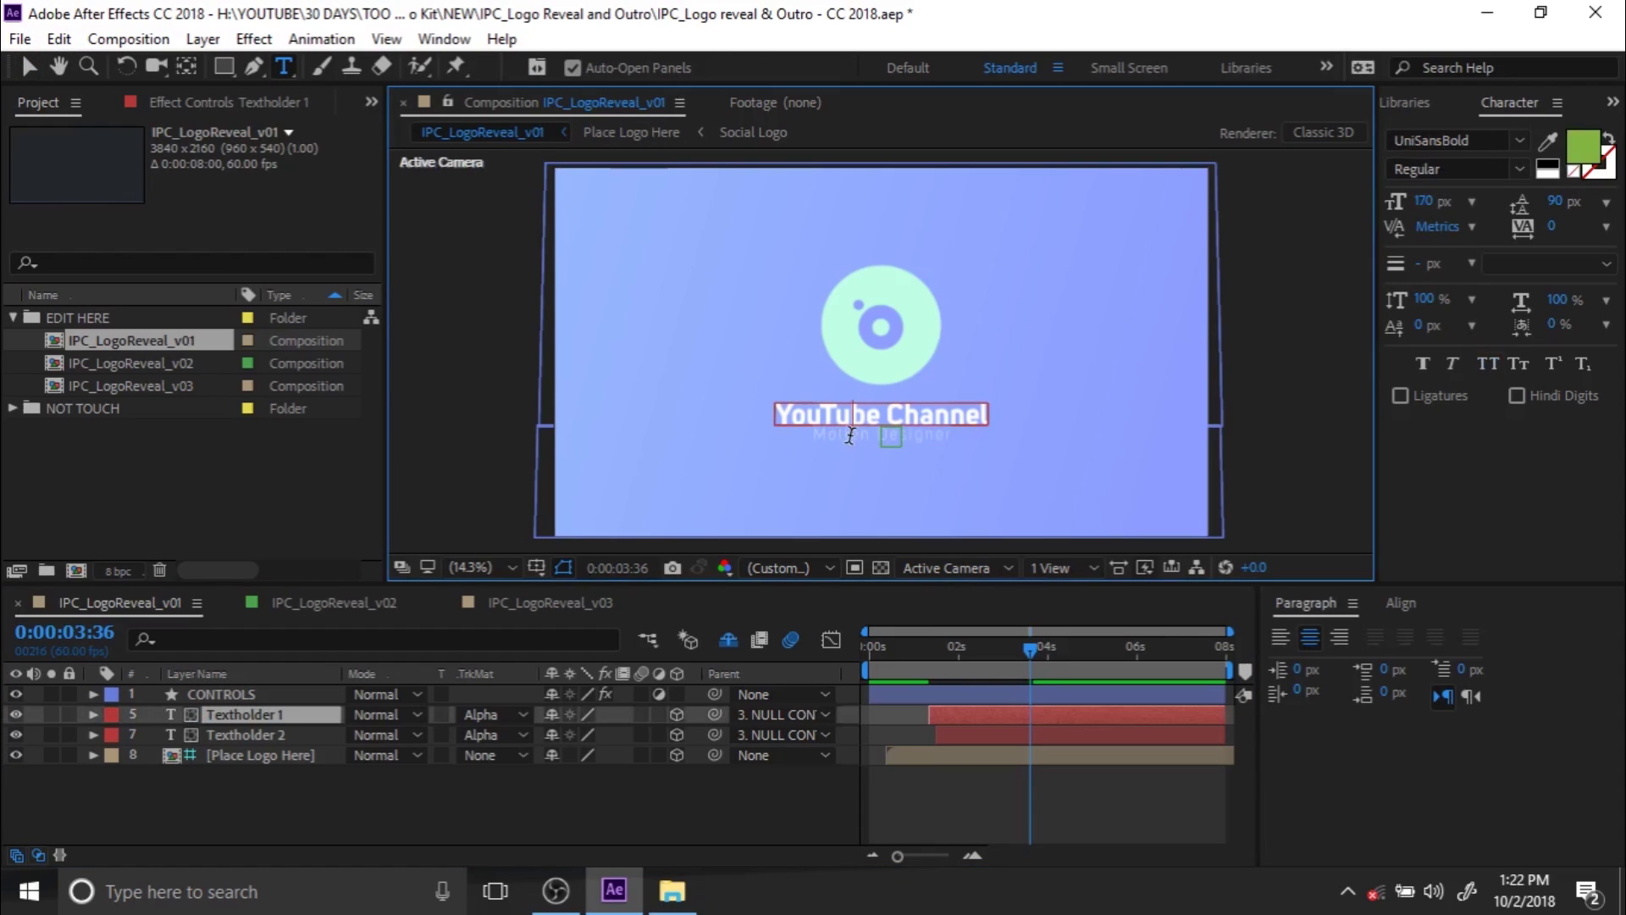
{"action": "double_click", "coordinate": [849, 436]}
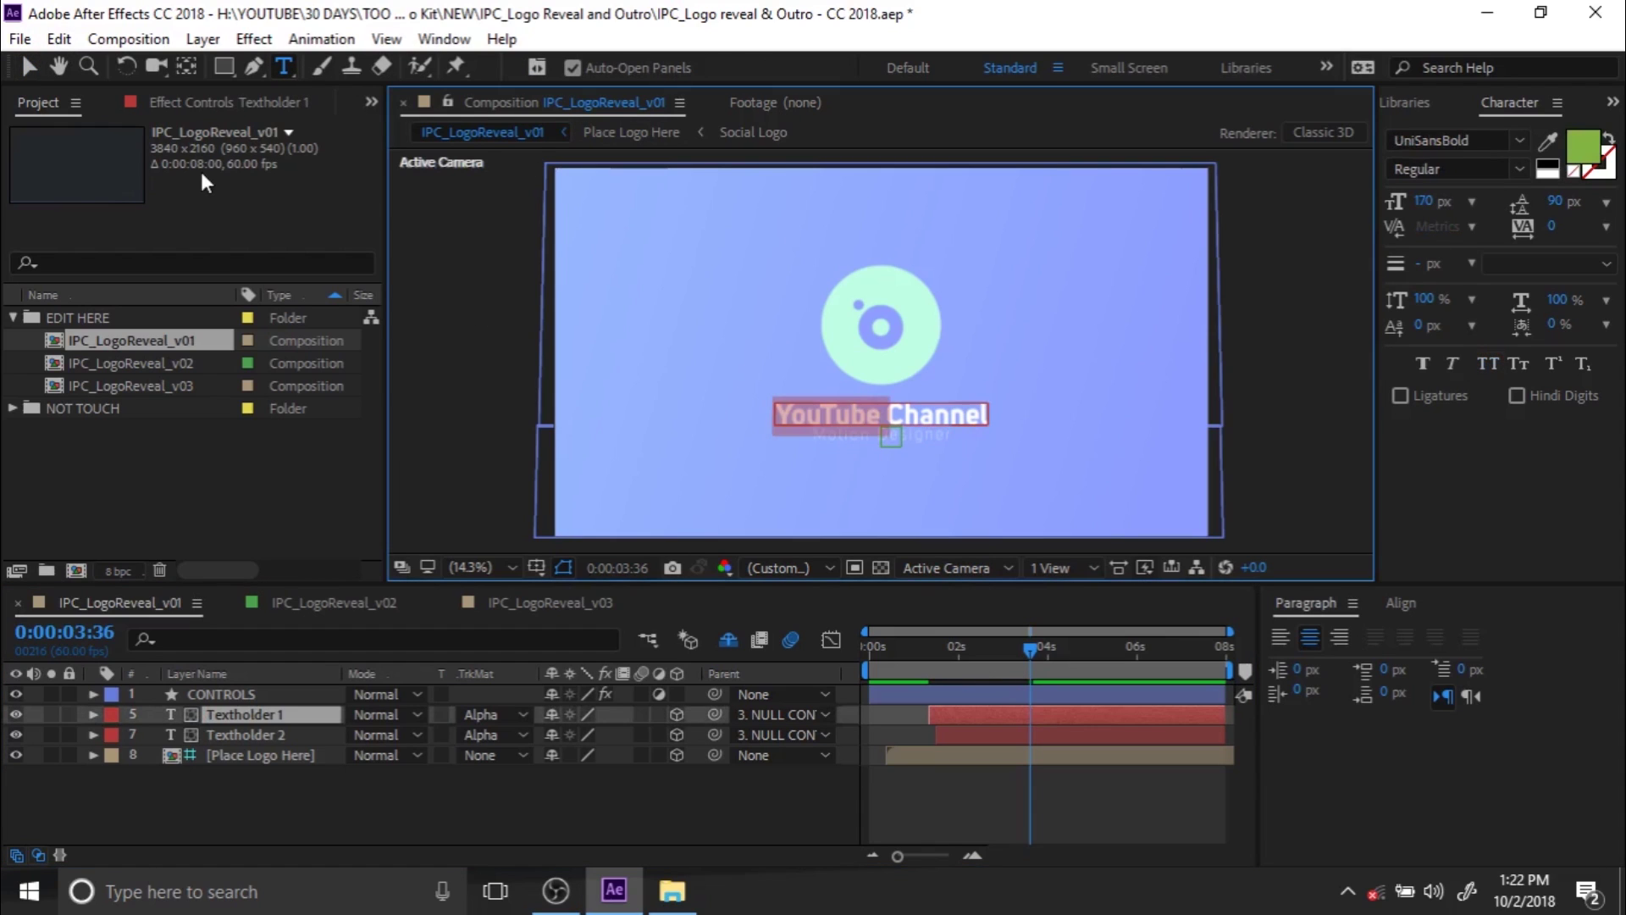
{"action": "left_click", "coordinate": [33, 73]}
{"action": "left_click", "coordinate": [268, 739]}
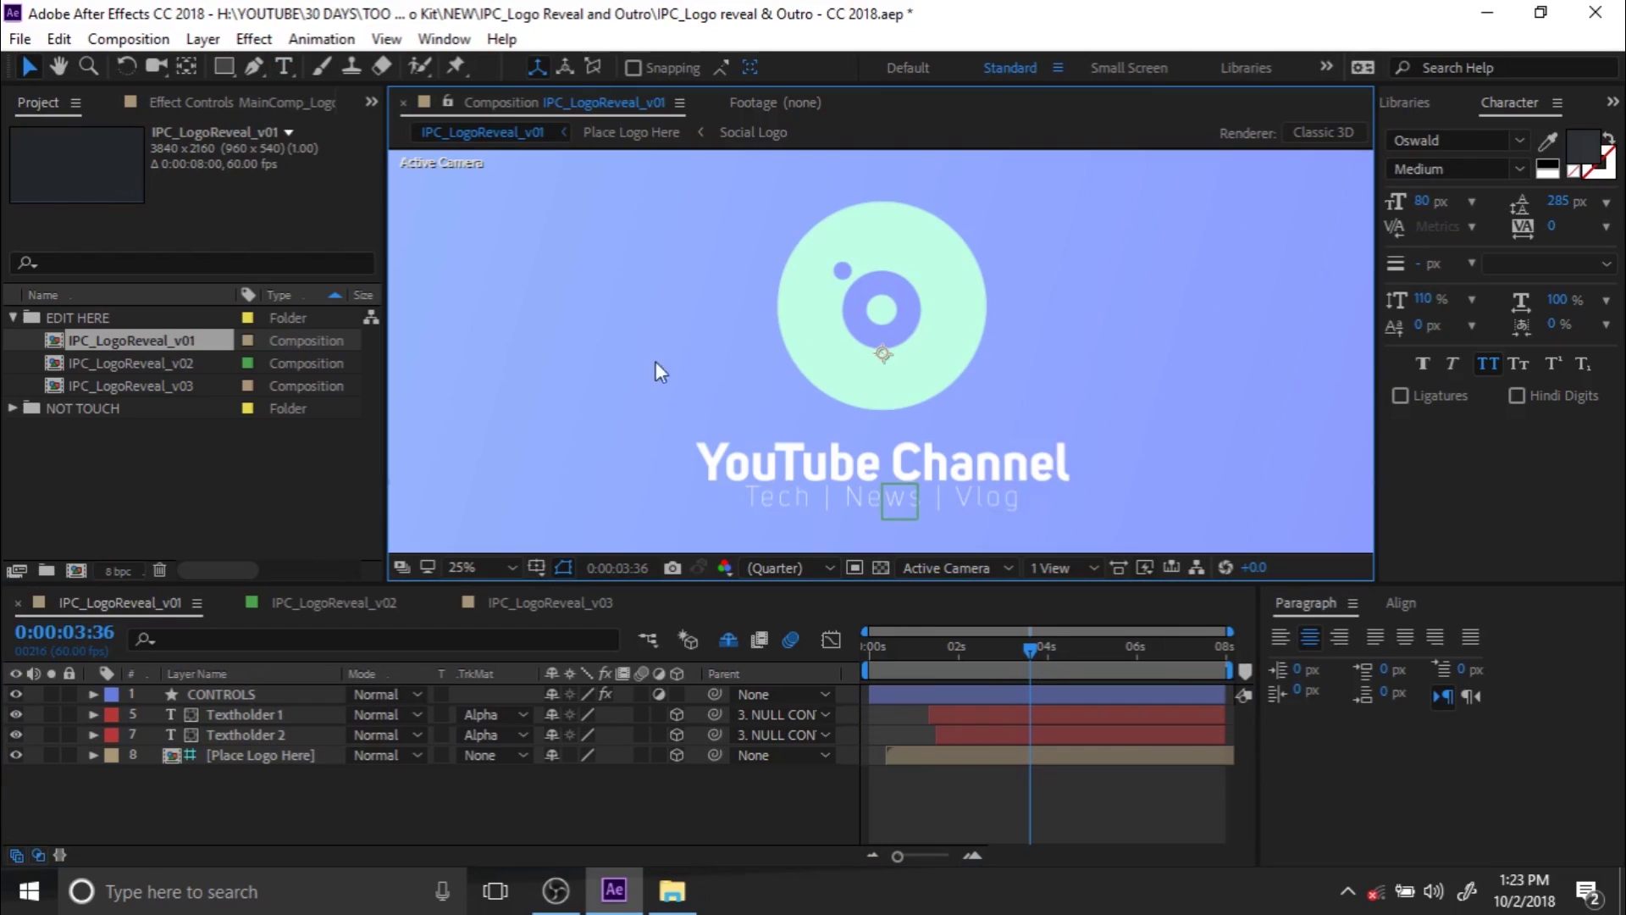
Show the CONTROLS layer's social icon switches and scale sliders in a widened Effect Controls panel
{"action": "left_click", "coordinate": [266, 696]}
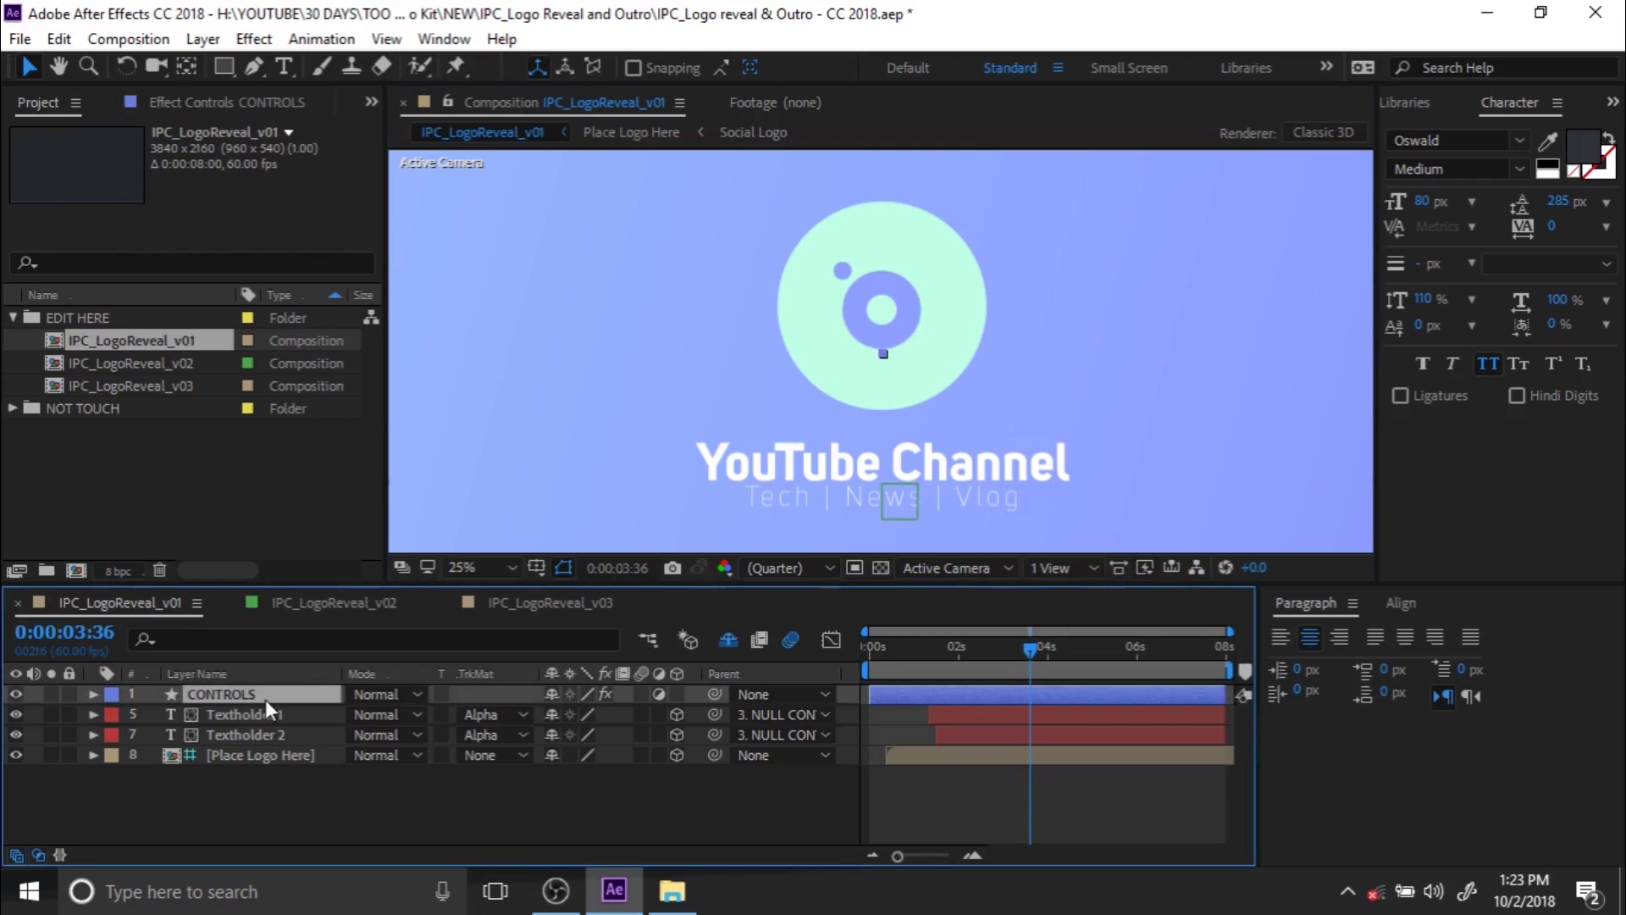
{"action": "left_click", "coordinate": [179, 101]}
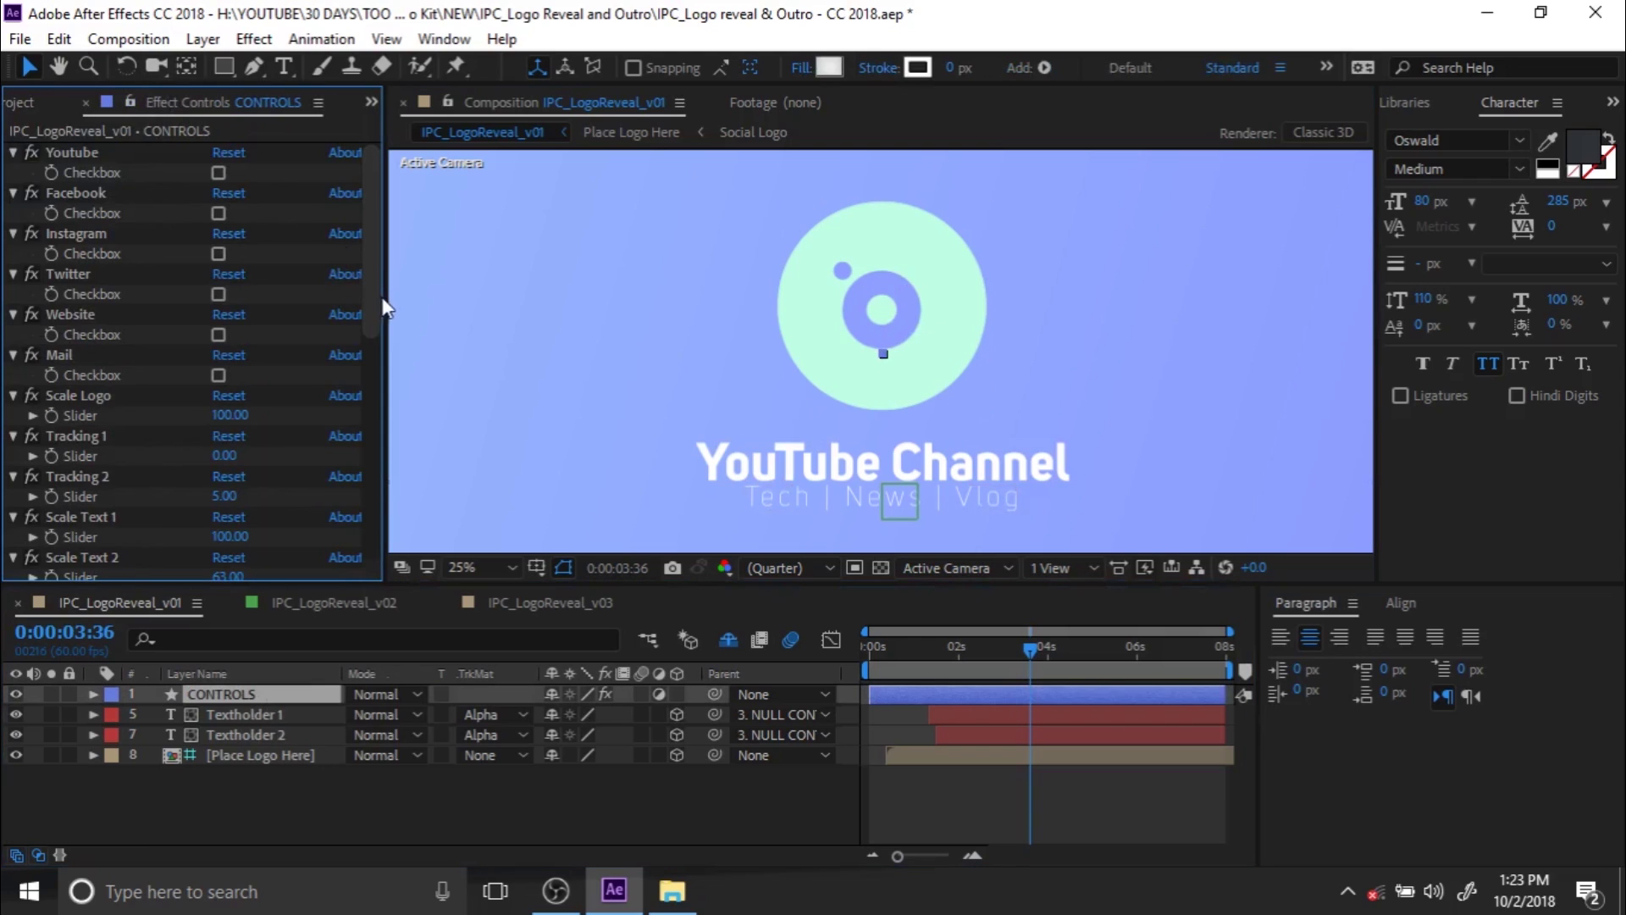
{"action": "mouse_move", "coordinate": [385, 306]}
{"action": "left_mouse_down"}
{"action": "mouse_move", "coordinate": [458, 307]}
{"action": "mouse_move", "coordinate": [405, 306]}
{"action": "left_mouse_up"}
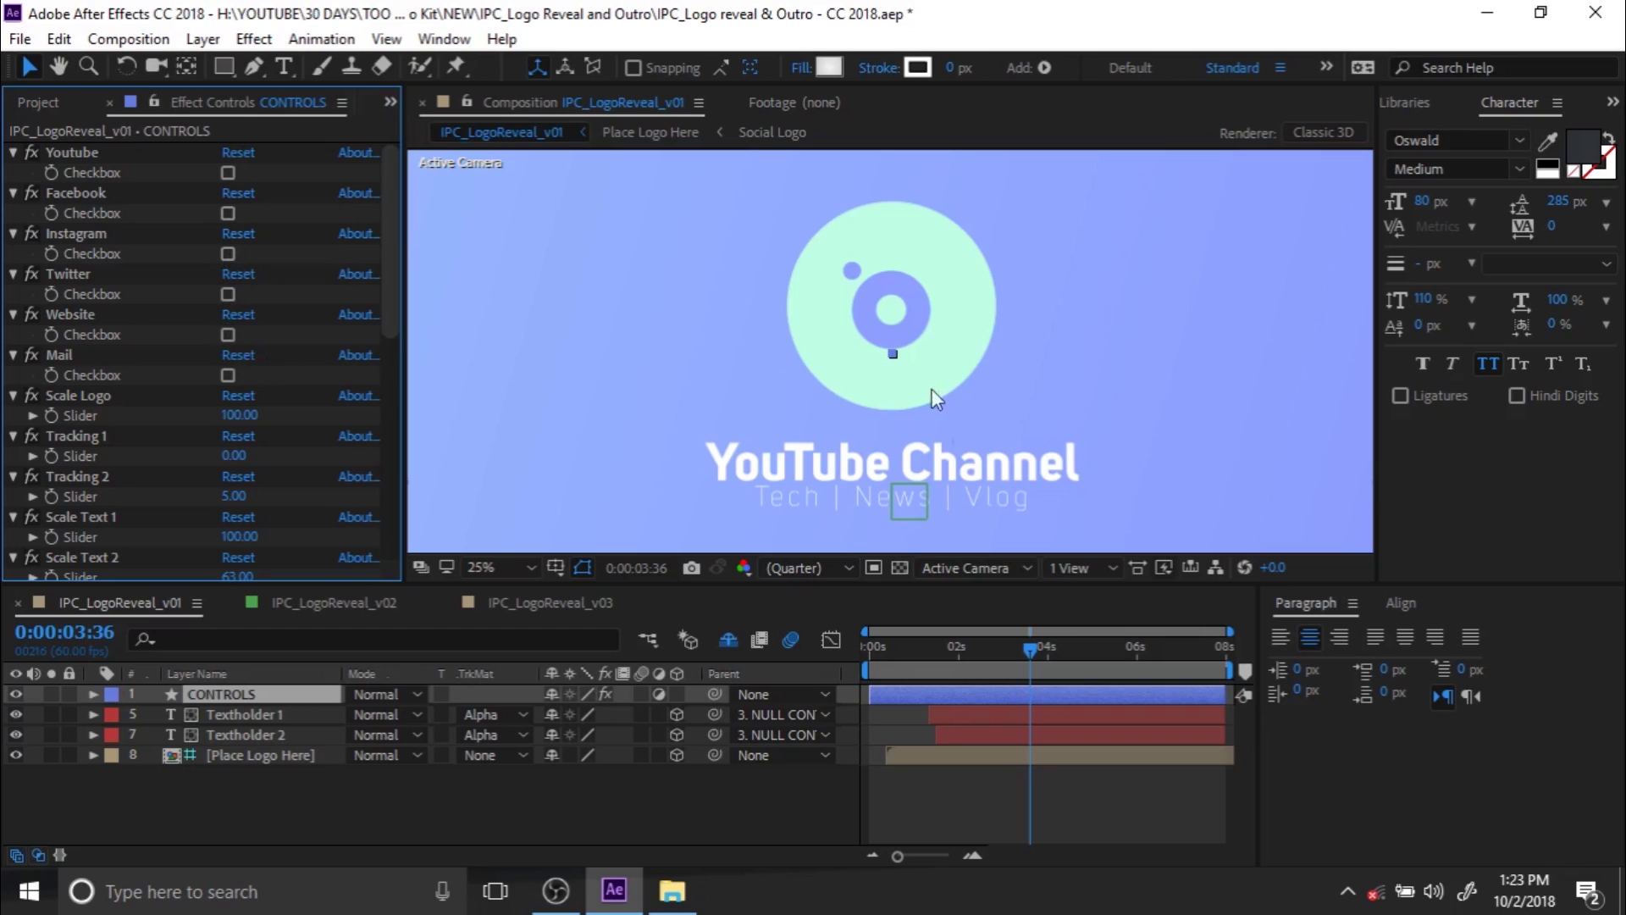
{"action": "left_click", "coordinate": [292, 755]}
Hide IPC_LOGO.png in Place Logo Here, close the v02 and v03 timelines, and return to v01
{"action": "double_click", "coordinate": [293, 758]}
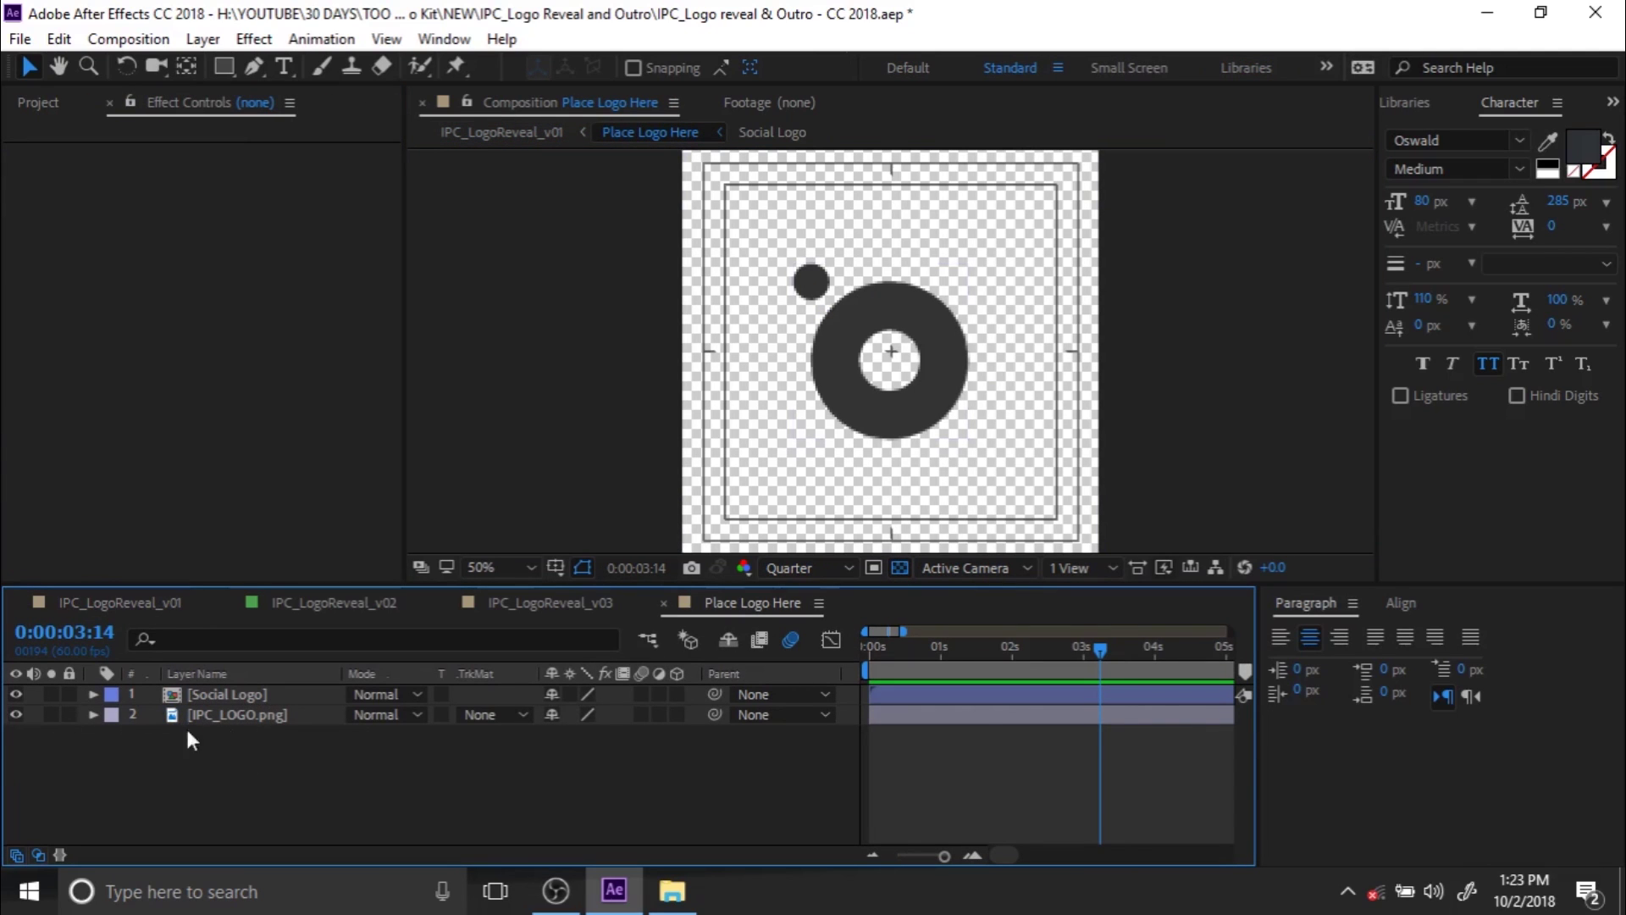
{"action": "left_click", "coordinate": [15, 715]}
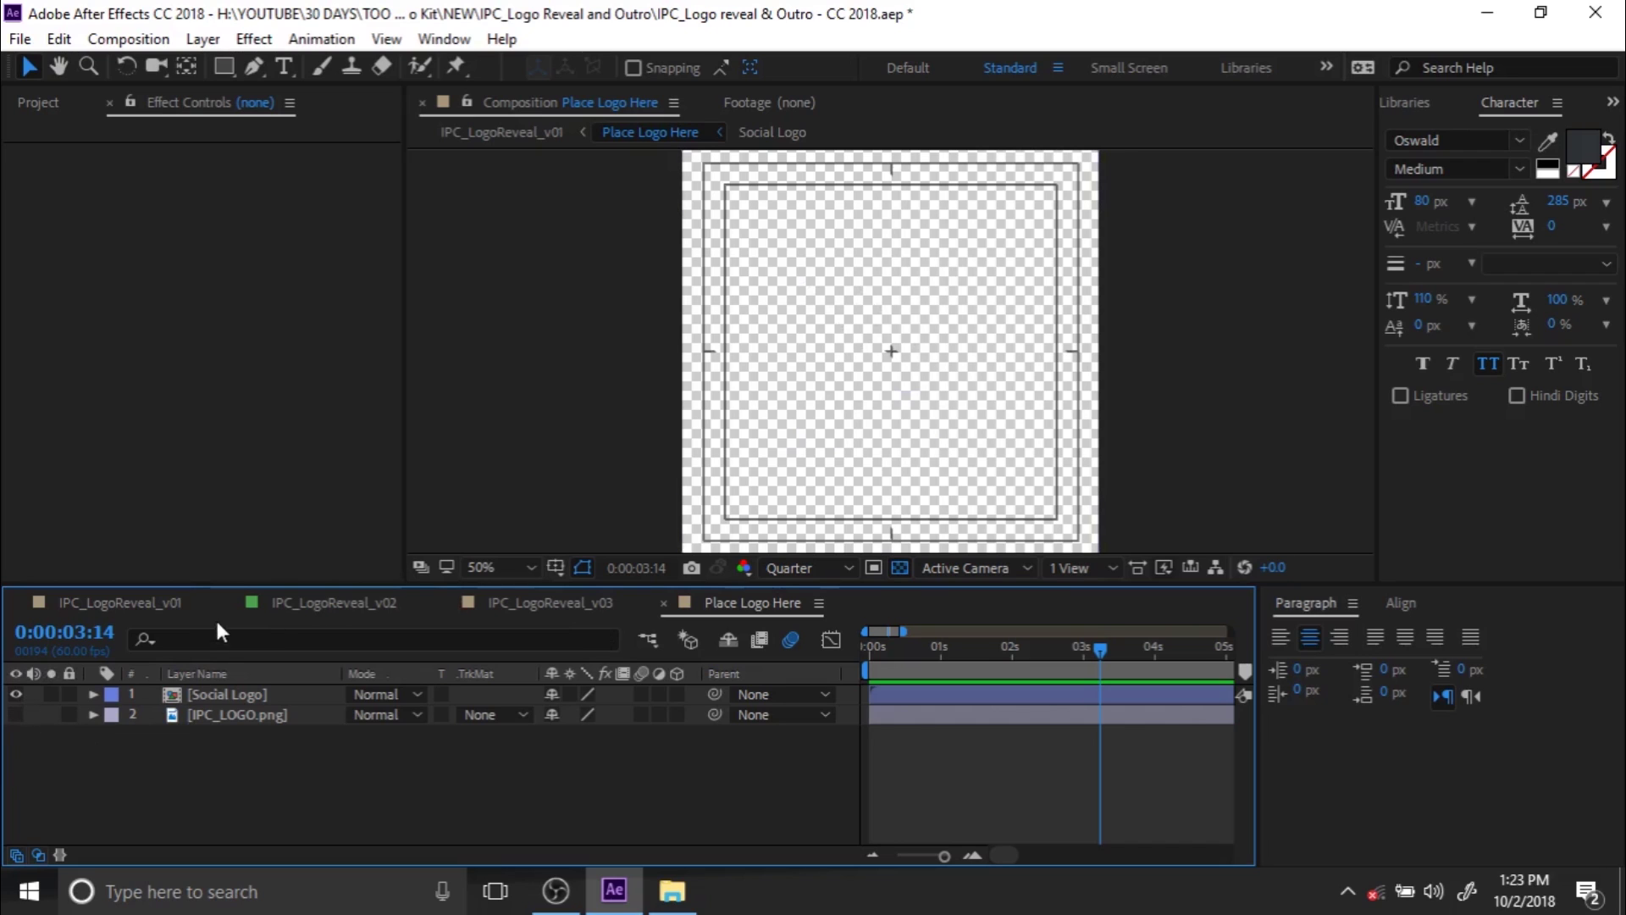
{"action": "left_click", "coordinate": [234, 601]}
{"action": "left_click", "coordinate": [234, 601]}
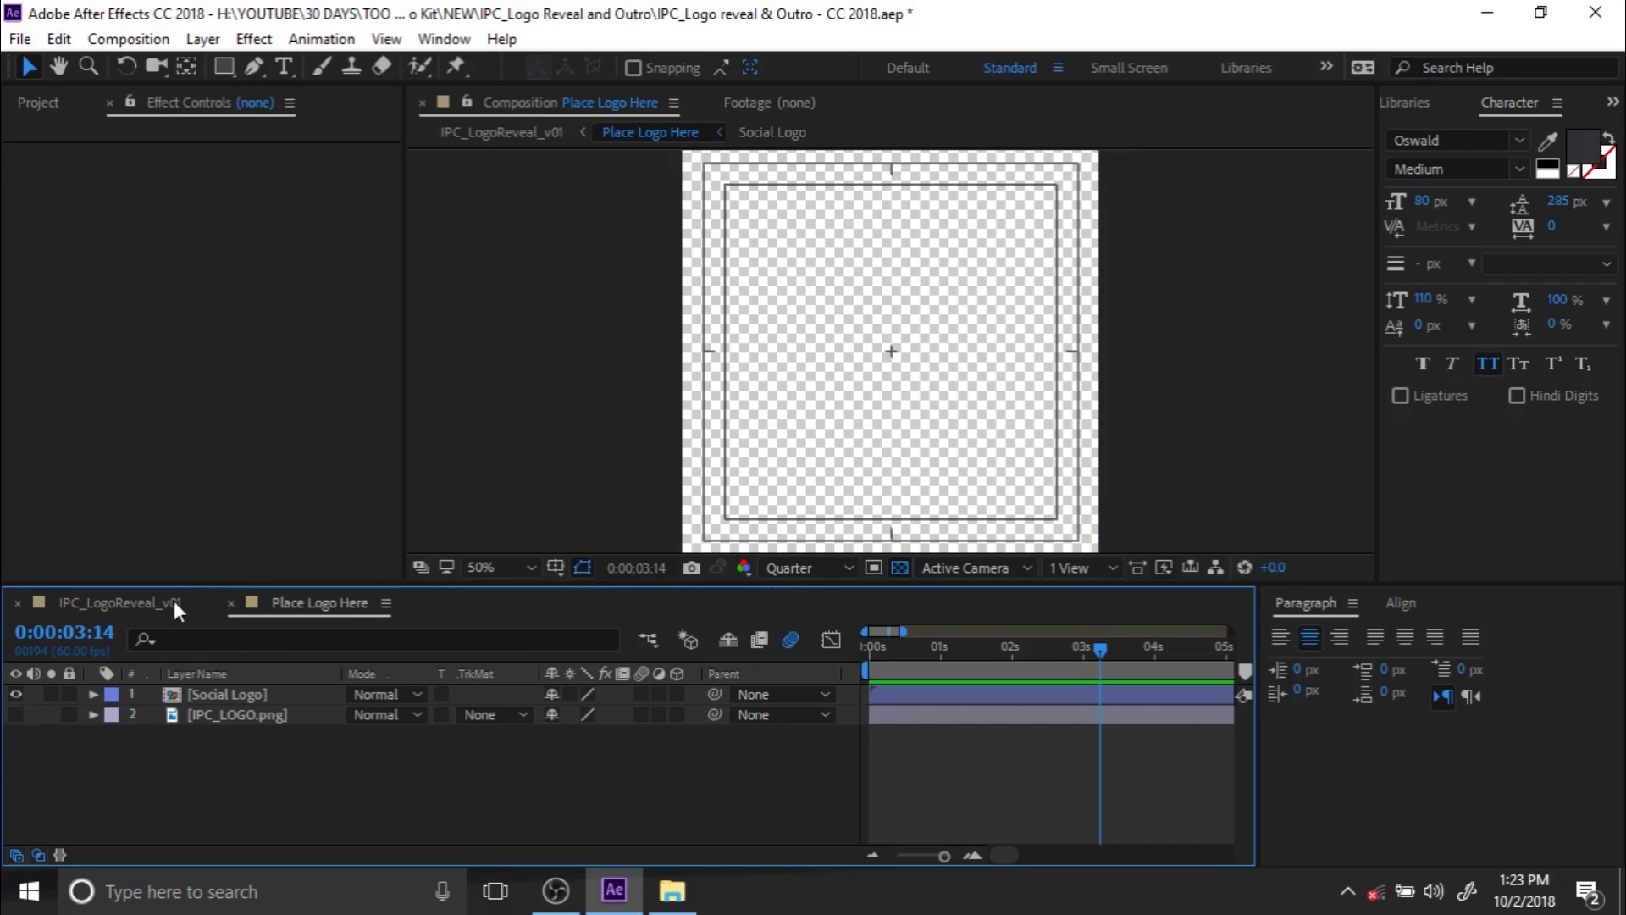
{"action": "left_click", "coordinate": [171, 601]}
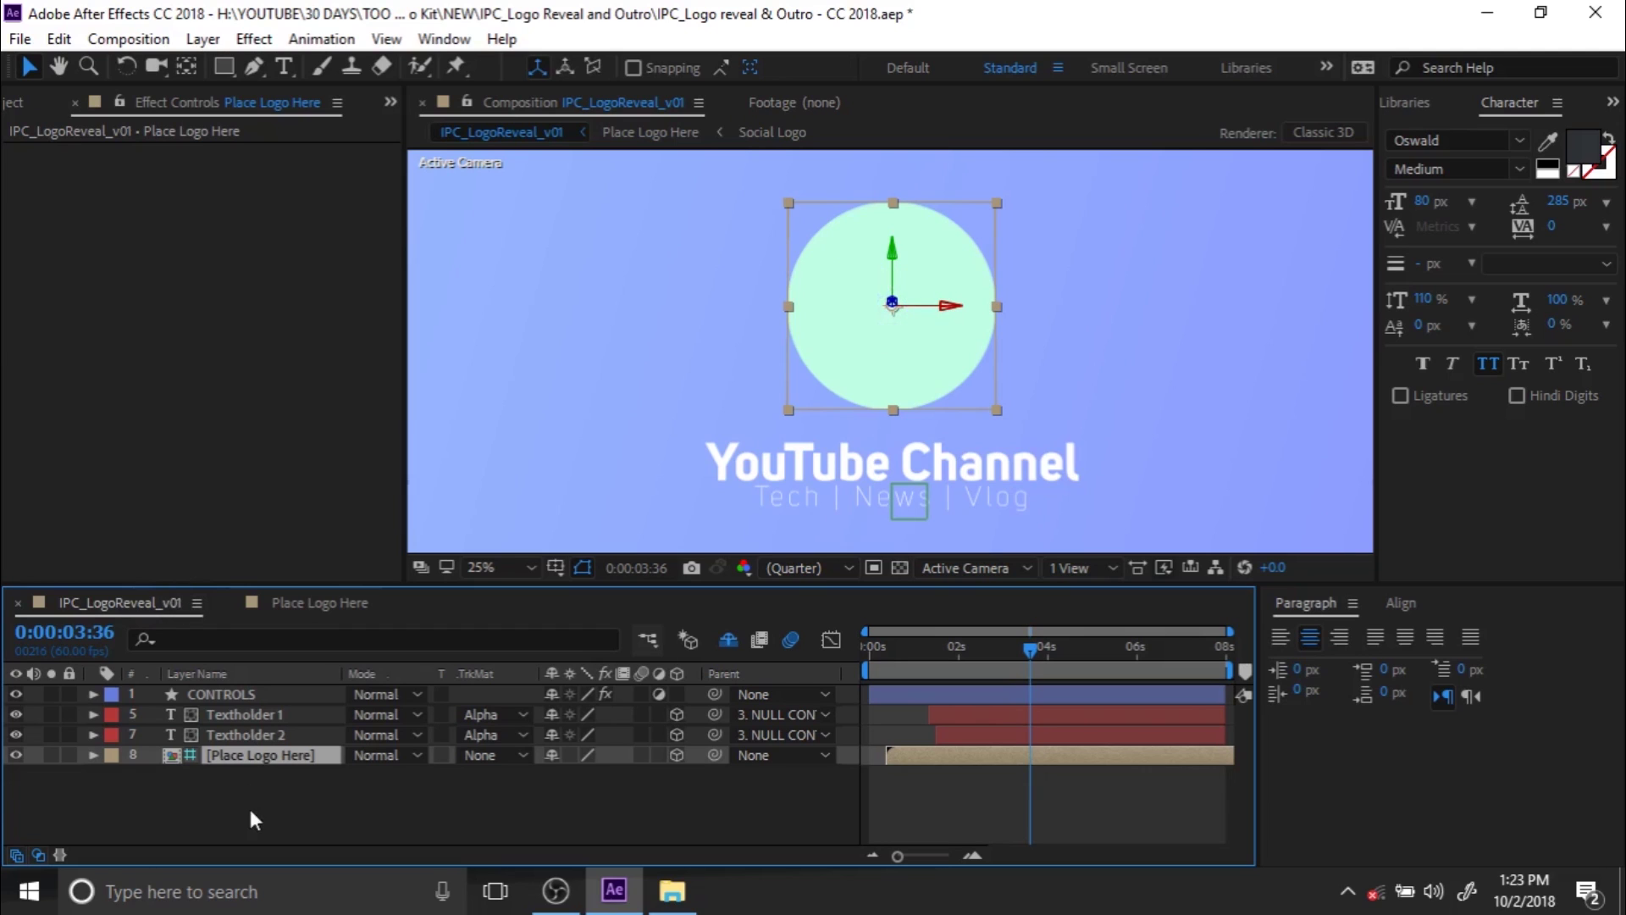
Turn the CONTROLS Youtube, Facebook and Instagram icon checkboxes on to preview each, then off again
{"action": "left_click", "coordinate": [247, 691]}
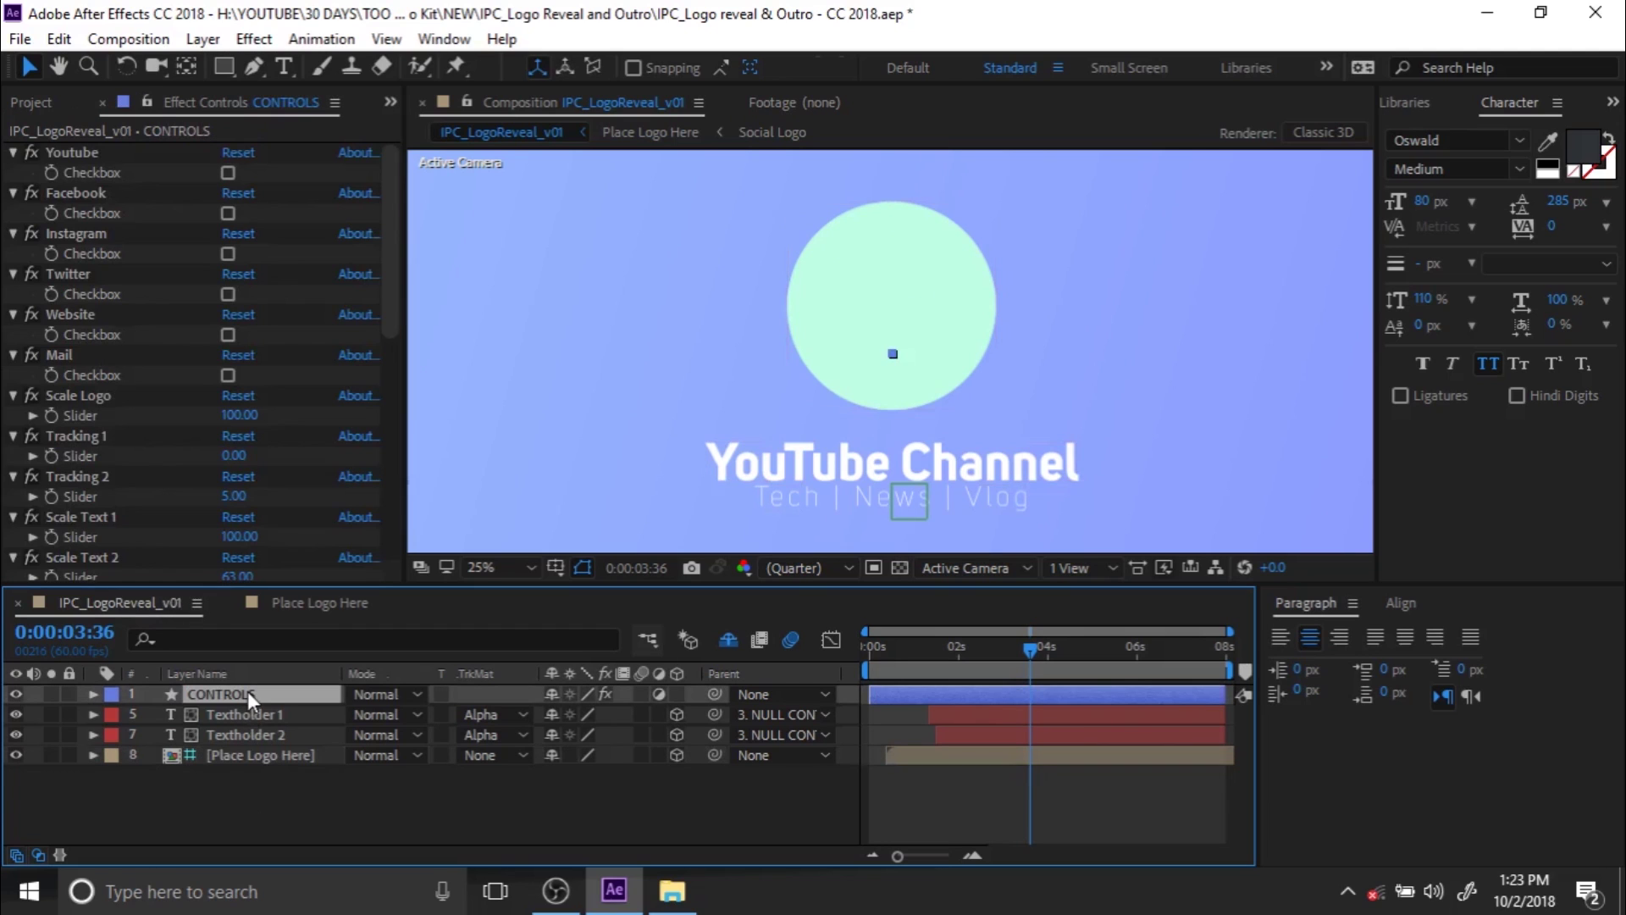
{"action": "left_click", "coordinate": [228, 174]}
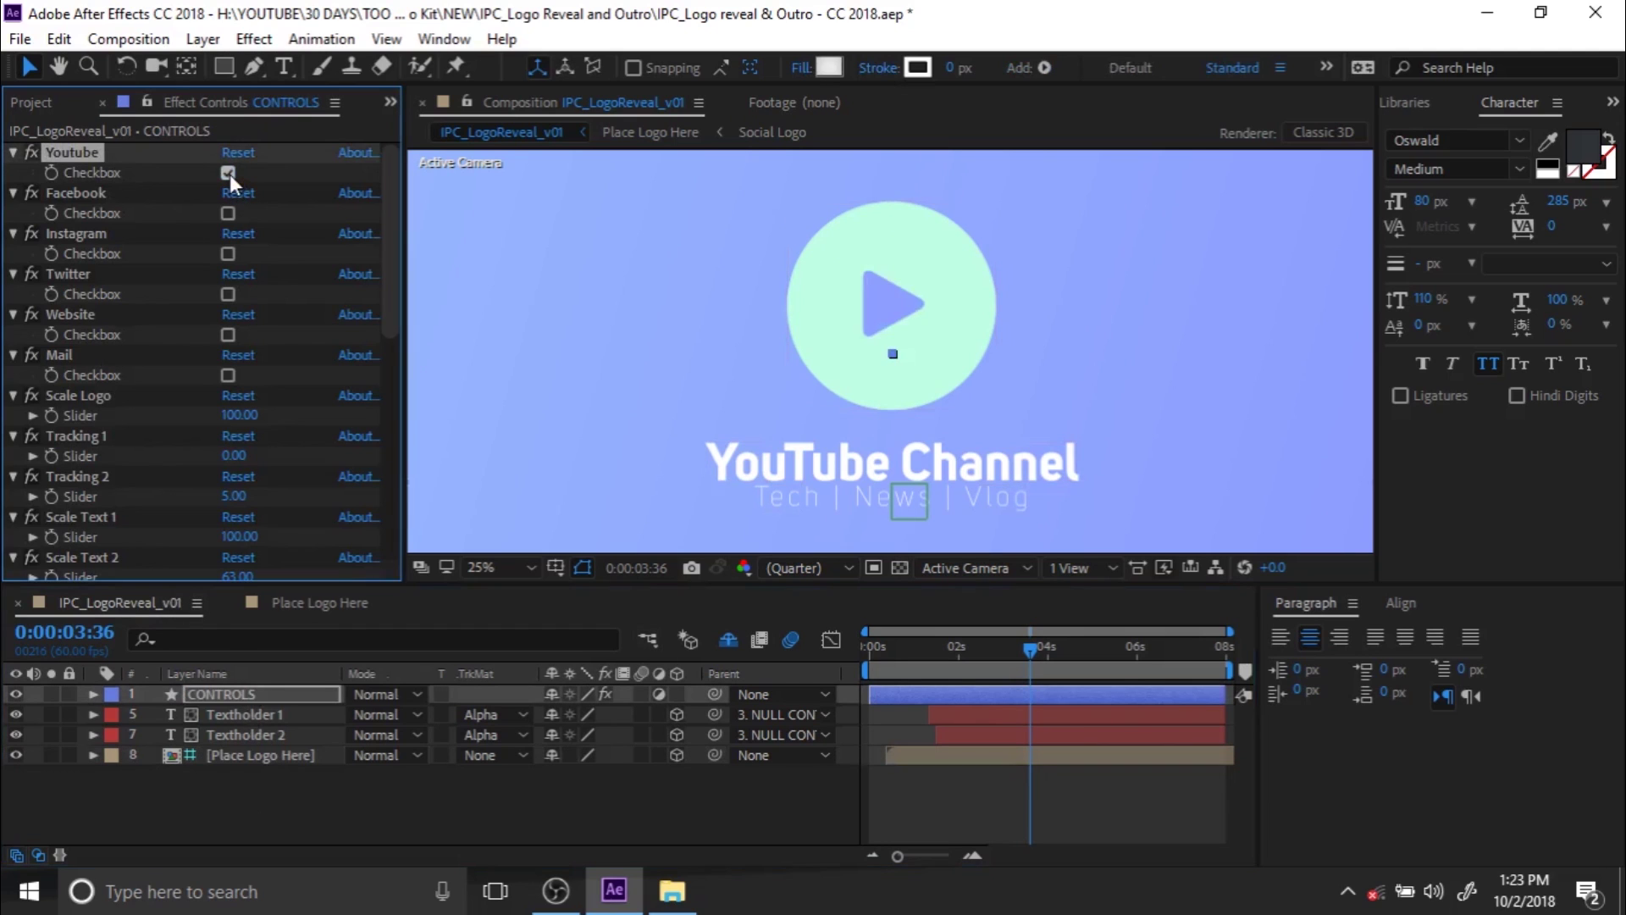
{"action": "left_click", "coordinate": [229, 174]}
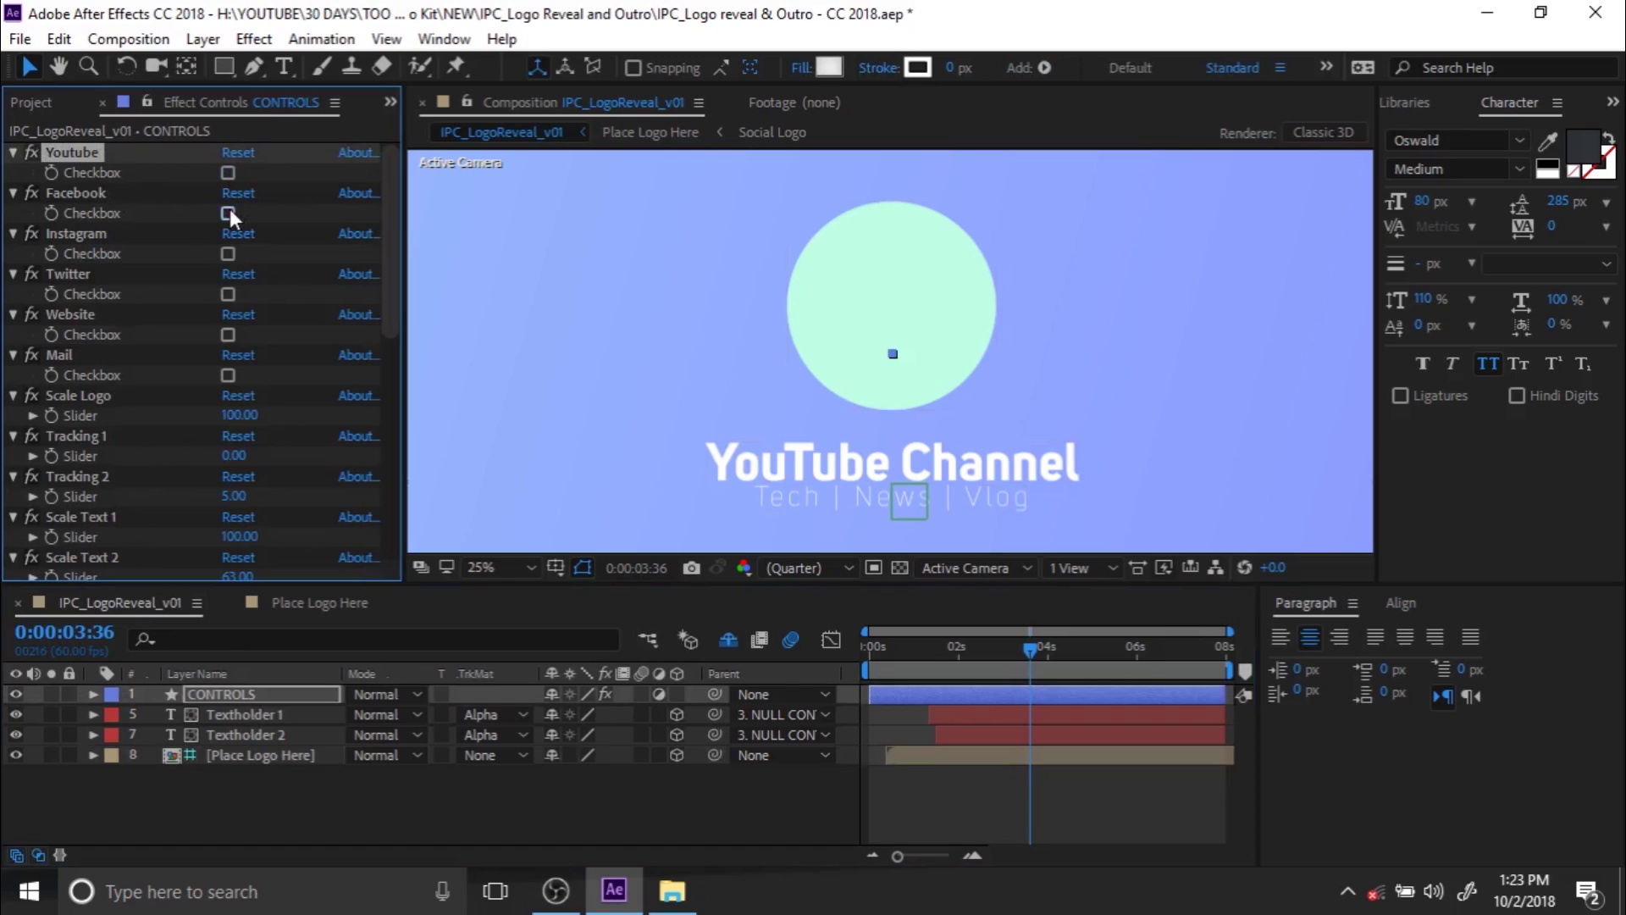
{"action": "left_click", "coordinate": [229, 212]}
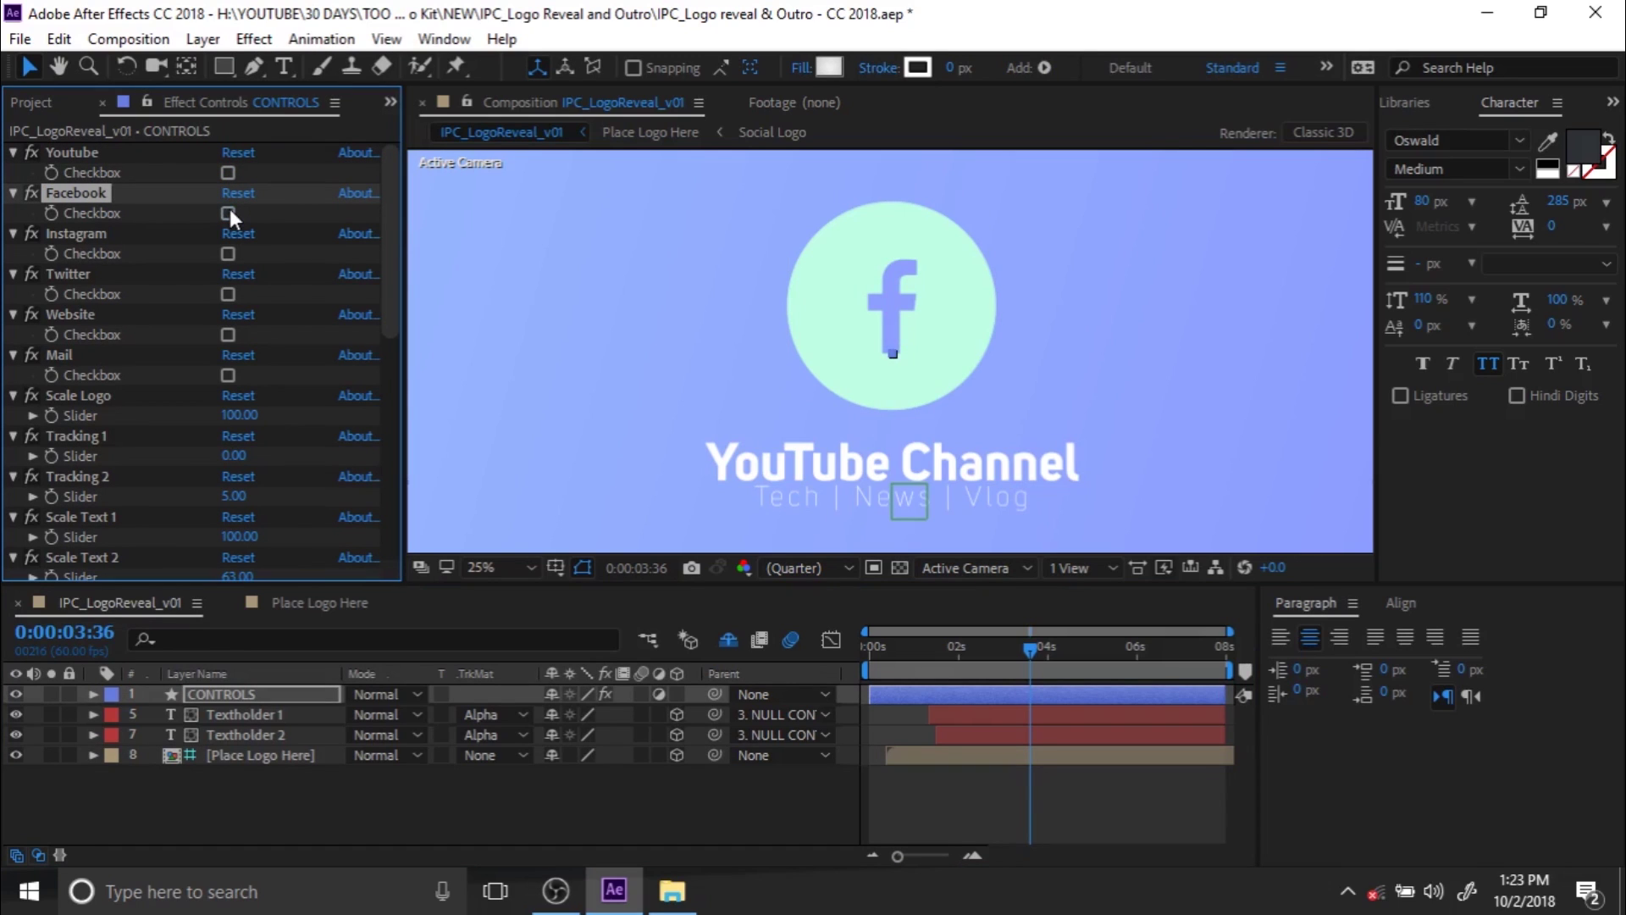
{"action": "left_click", "coordinate": [228, 213]}
{"action": "left_click", "coordinate": [227, 253]}
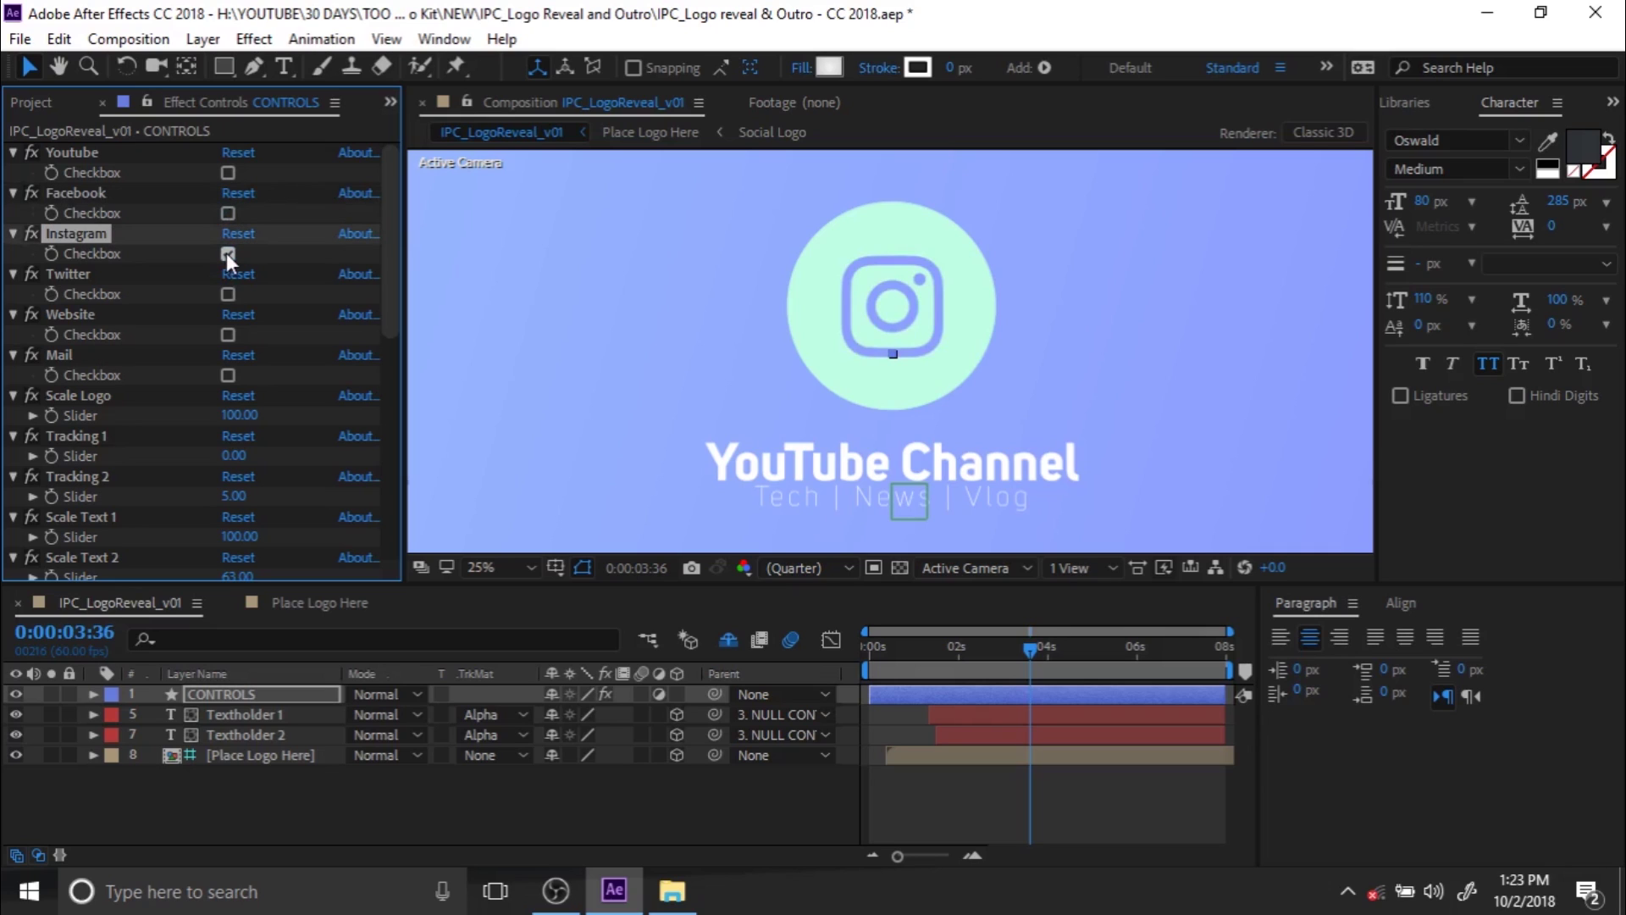
{"action": "mouse_move", "coordinate": [386, 262]}
{"action": "left_mouse_down"}
{"action": "mouse_move", "coordinate": [386, 319]}
{"action": "mouse_move", "coordinate": [384, 291]}
{"action": "left_mouse_up"}
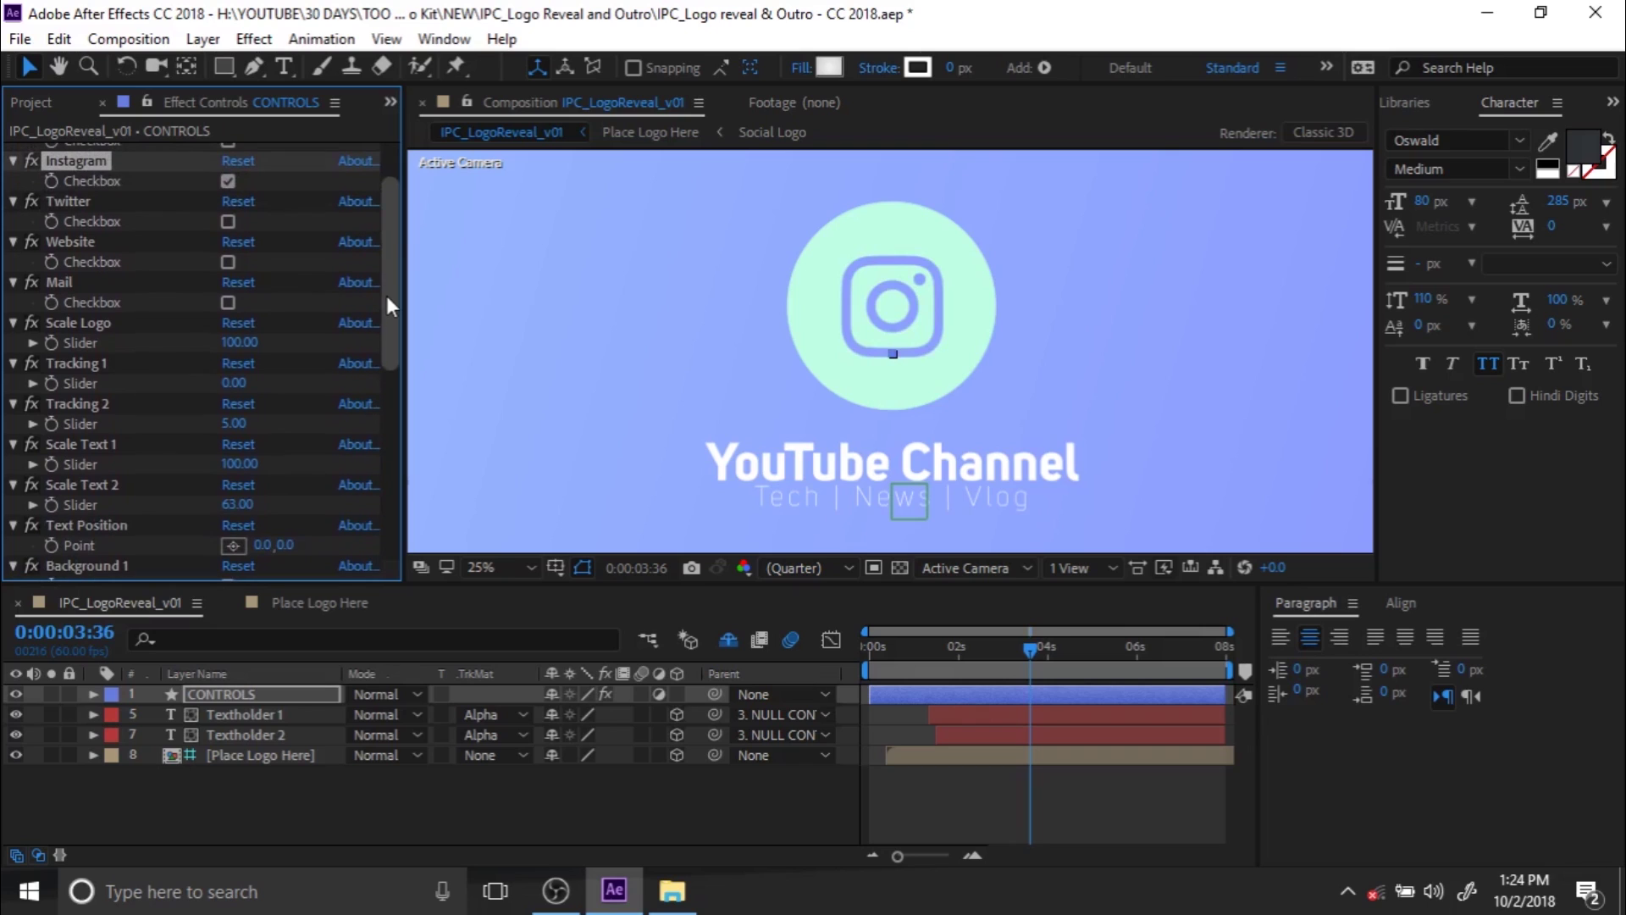
{"action": "left_click", "coordinate": [235, 188]}
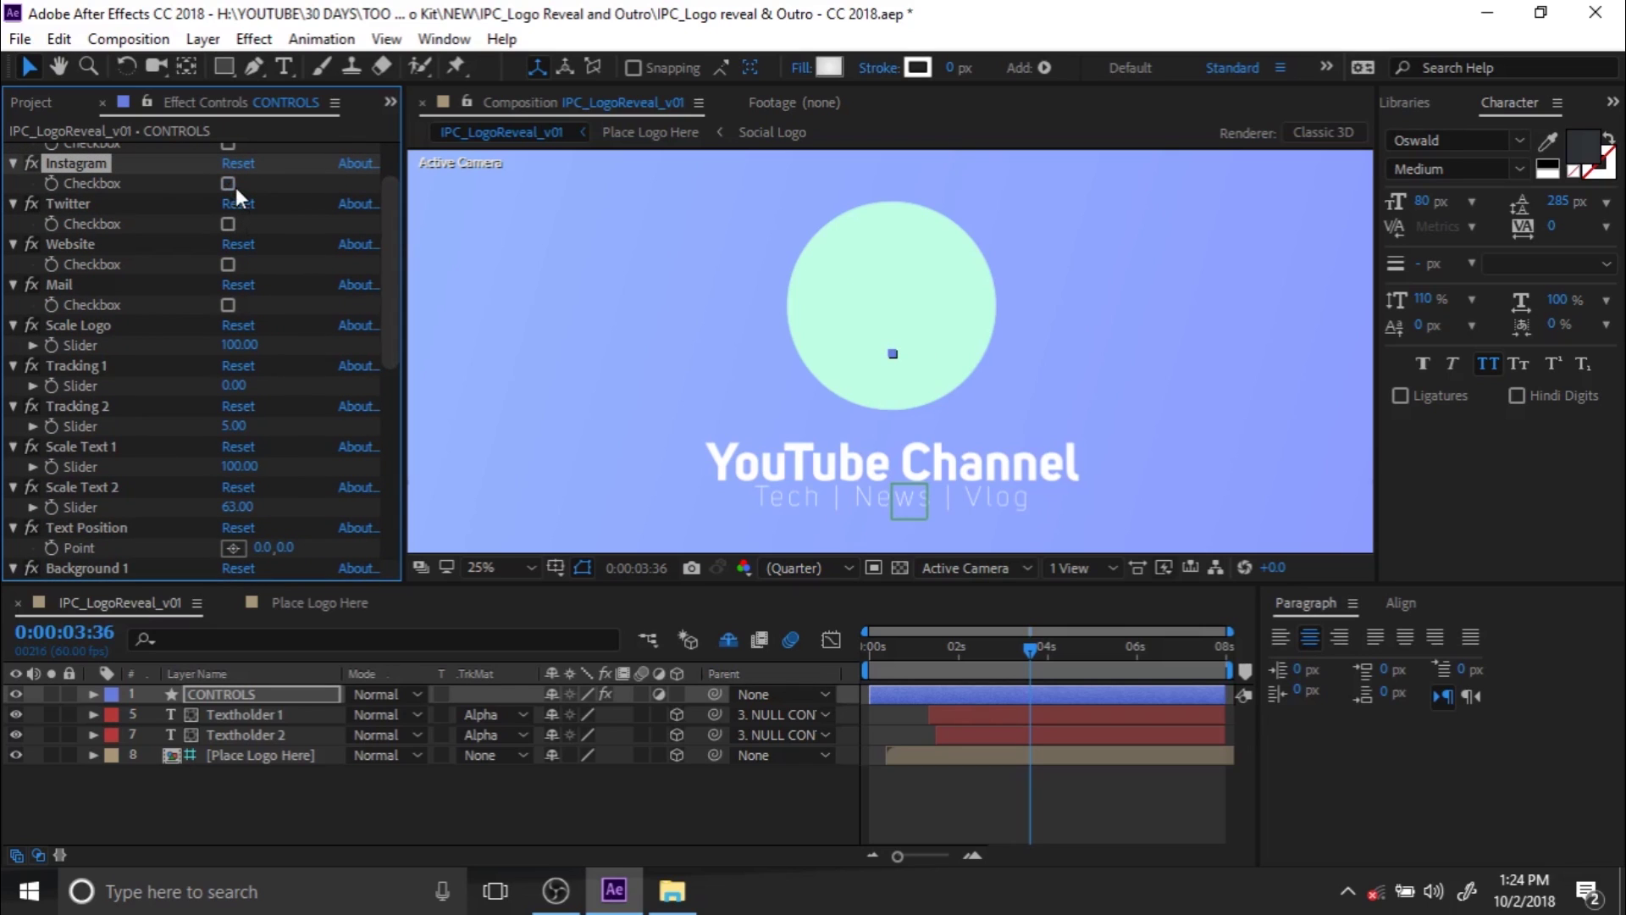
Reopen the Place Logo Here precomp and switch the IPC_LOGO.png layer's visibility back on
{"action": "left_click", "coordinate": [317, 601]}
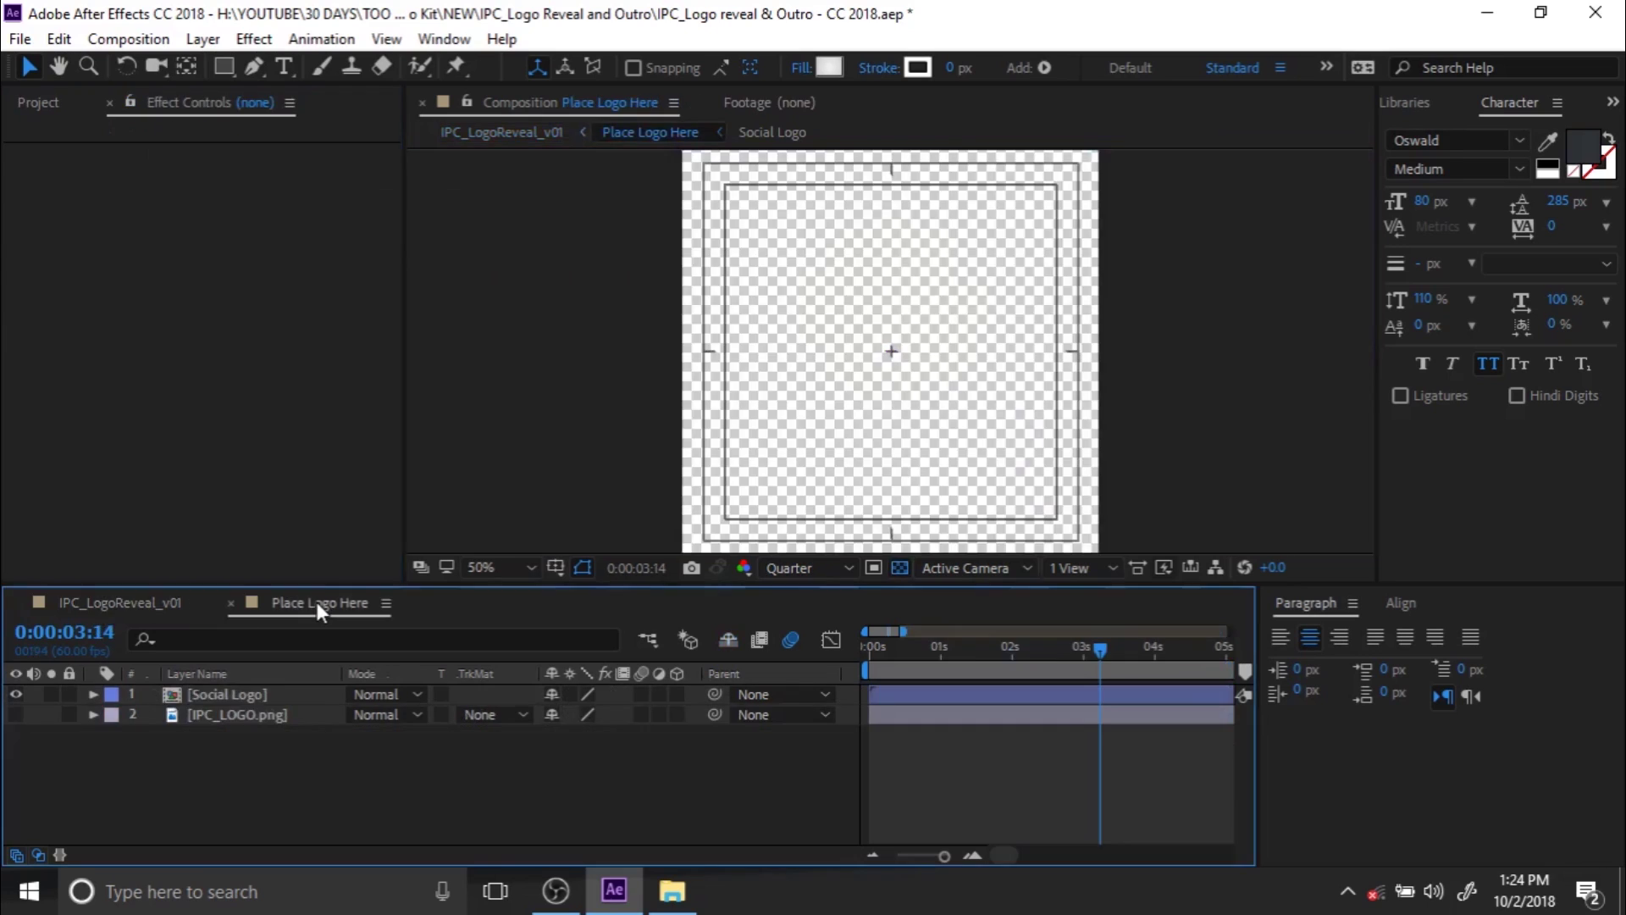
{"action": "left_click", "coordinate": [150, 605]}
{"action": "left_click", "coordinate": [271, 754]}
{"action": "double_click", "coordinate": [271, 753]}
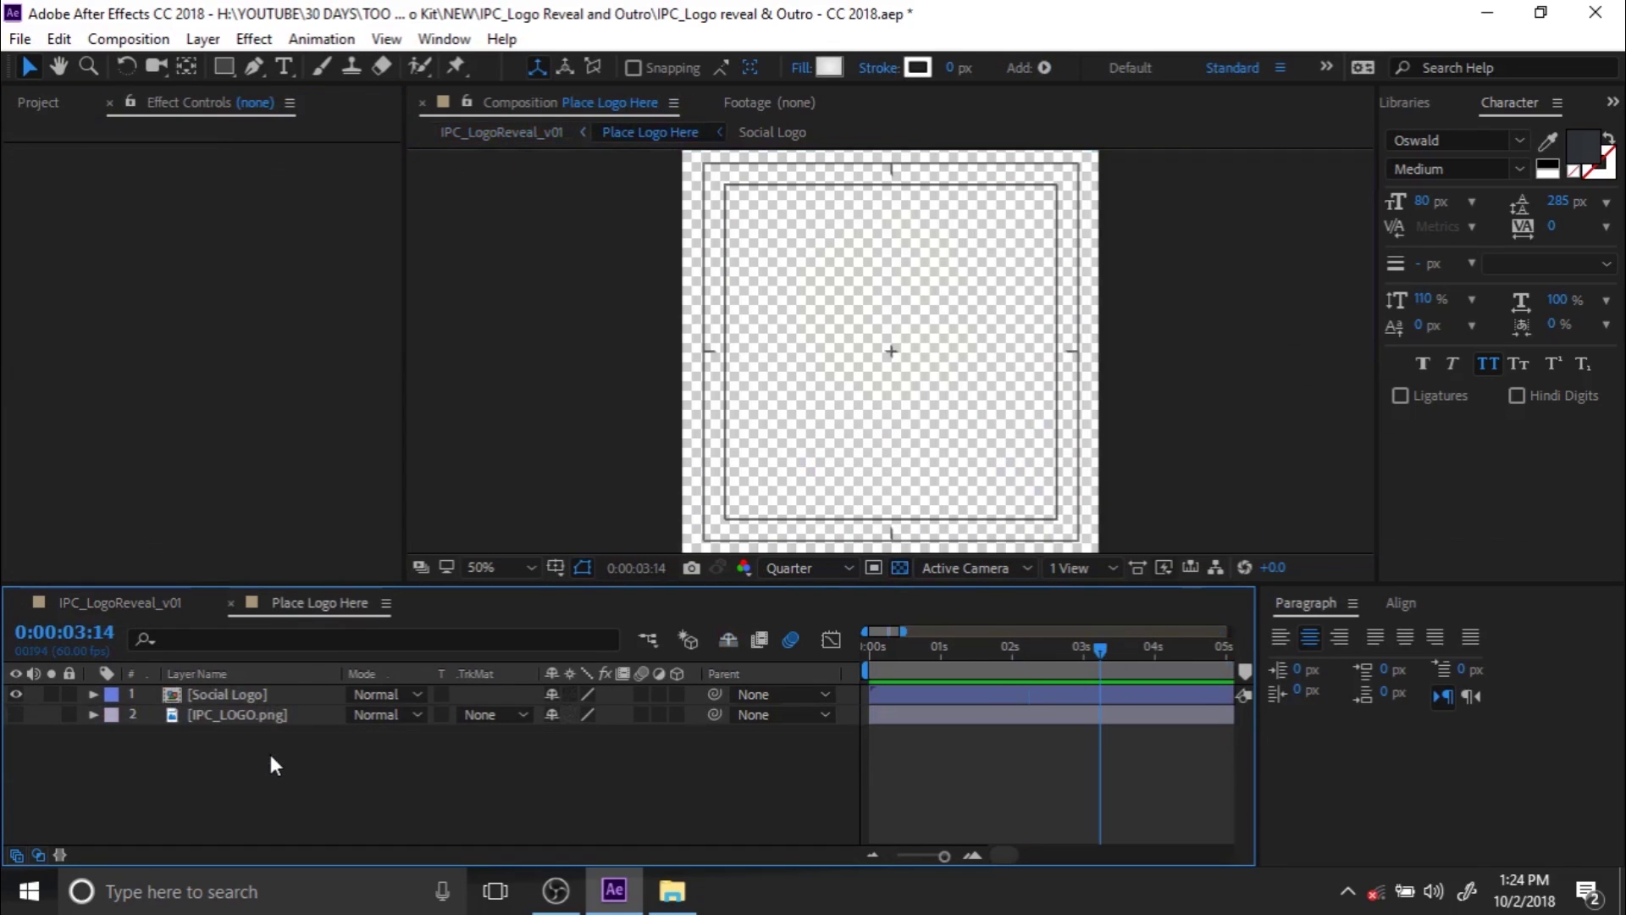
{"action": "left_click", "coordinate": [237, 716]}
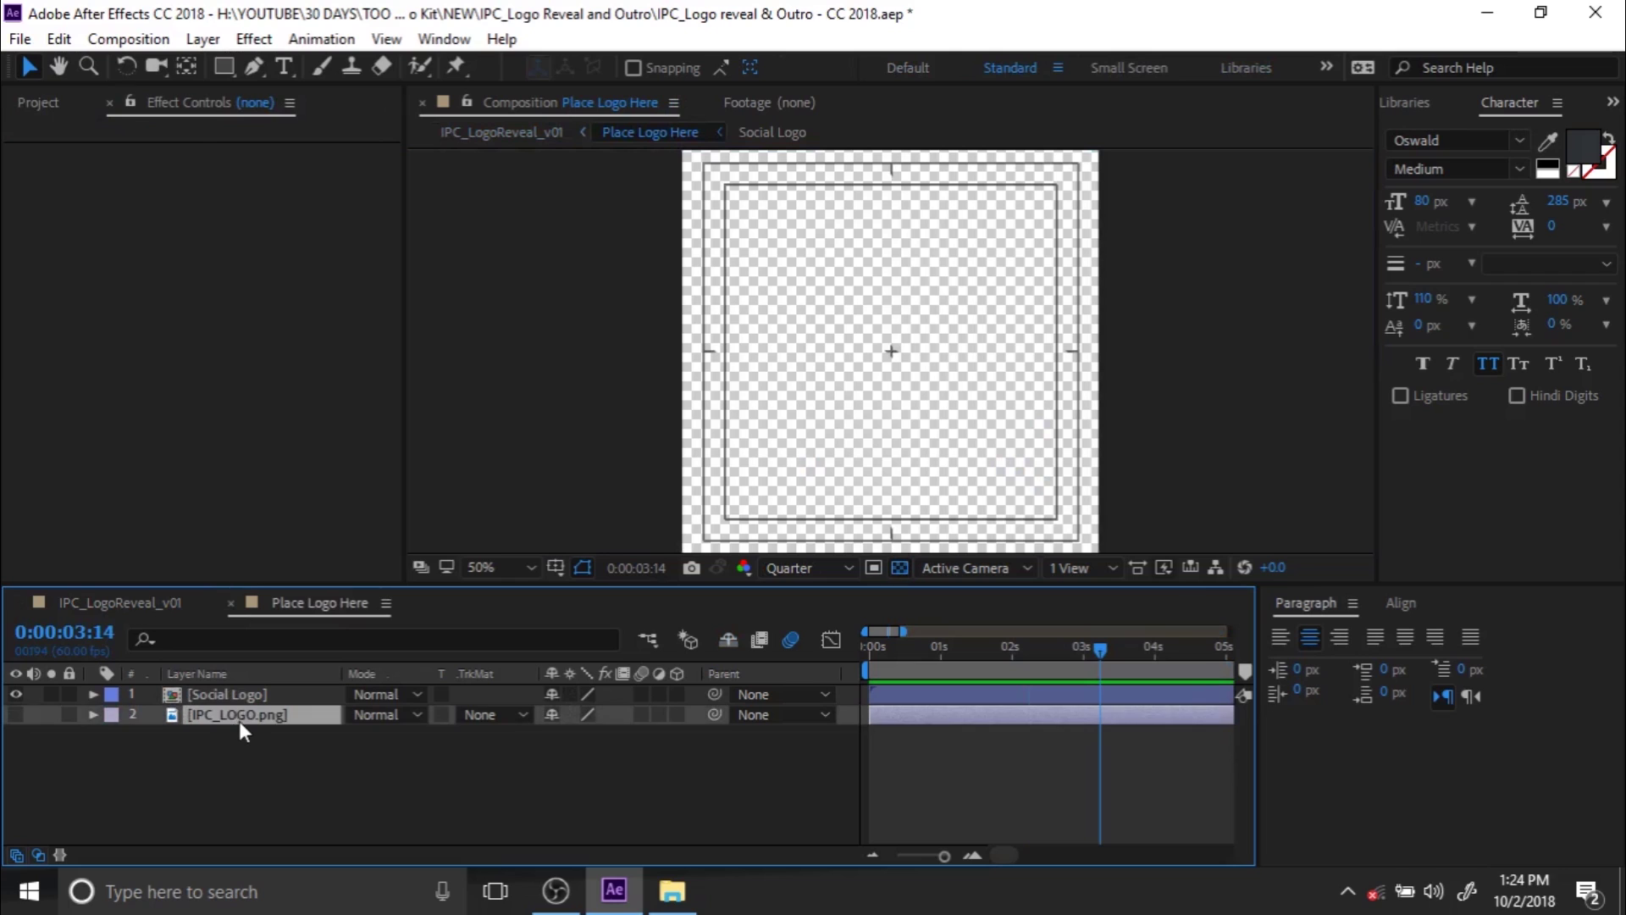
{"action": "left_click", "coordinate": [15, 715]}
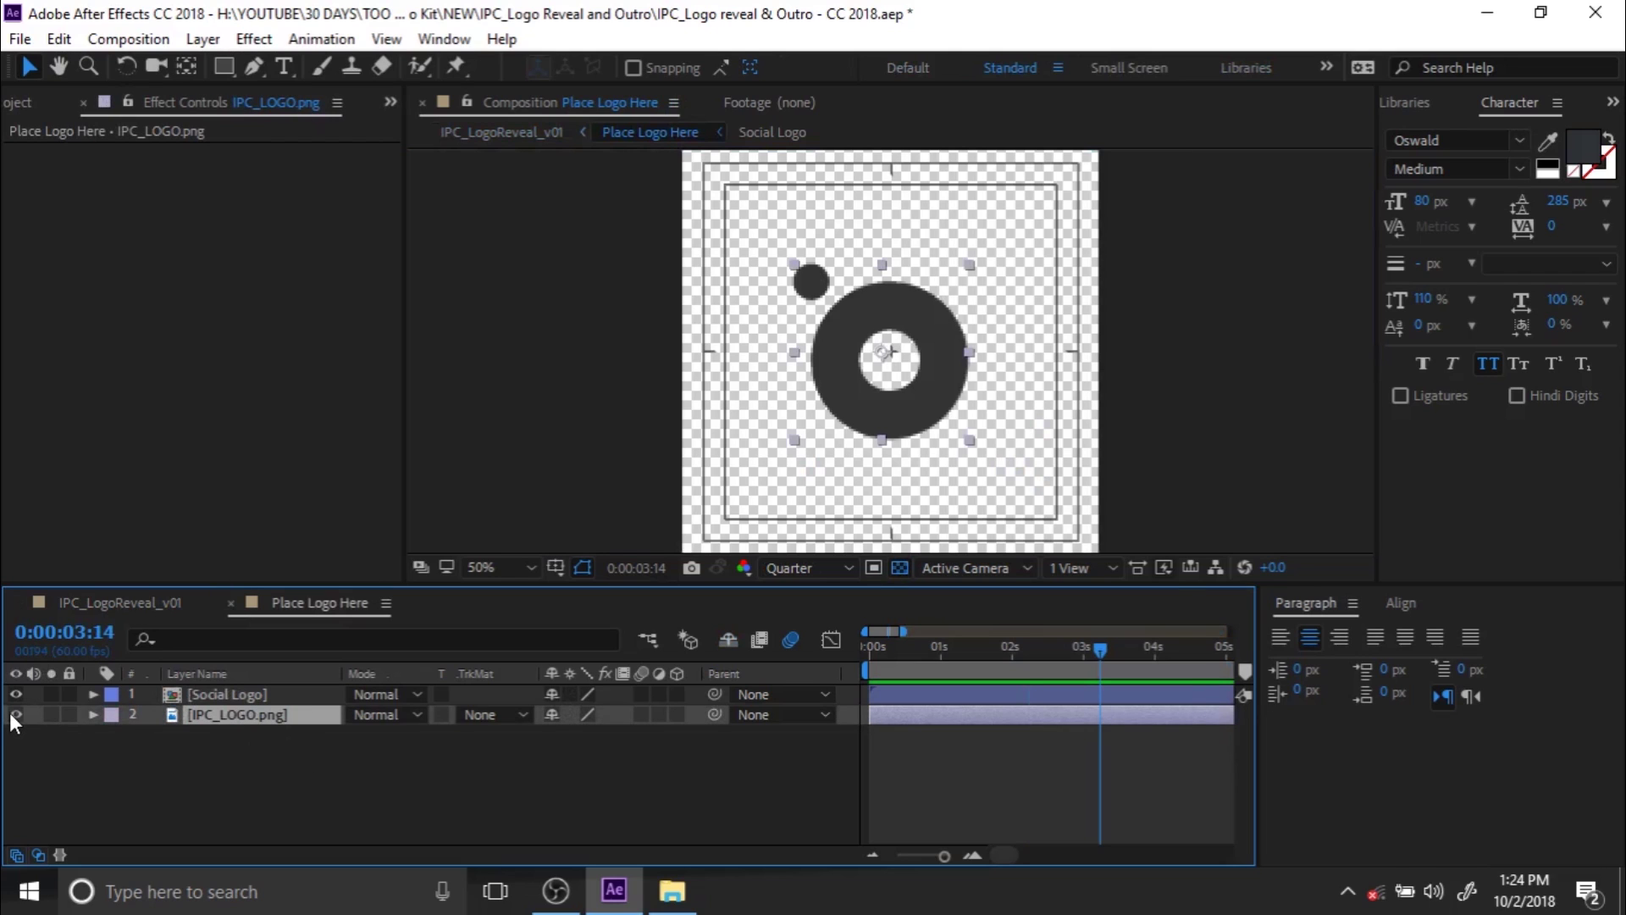
Back in IPC_LogoReveal_v01, set the CONTROLS layer's Scale Text 2 to 60
{"action": "left_click", "coordinate": [176, 600]}
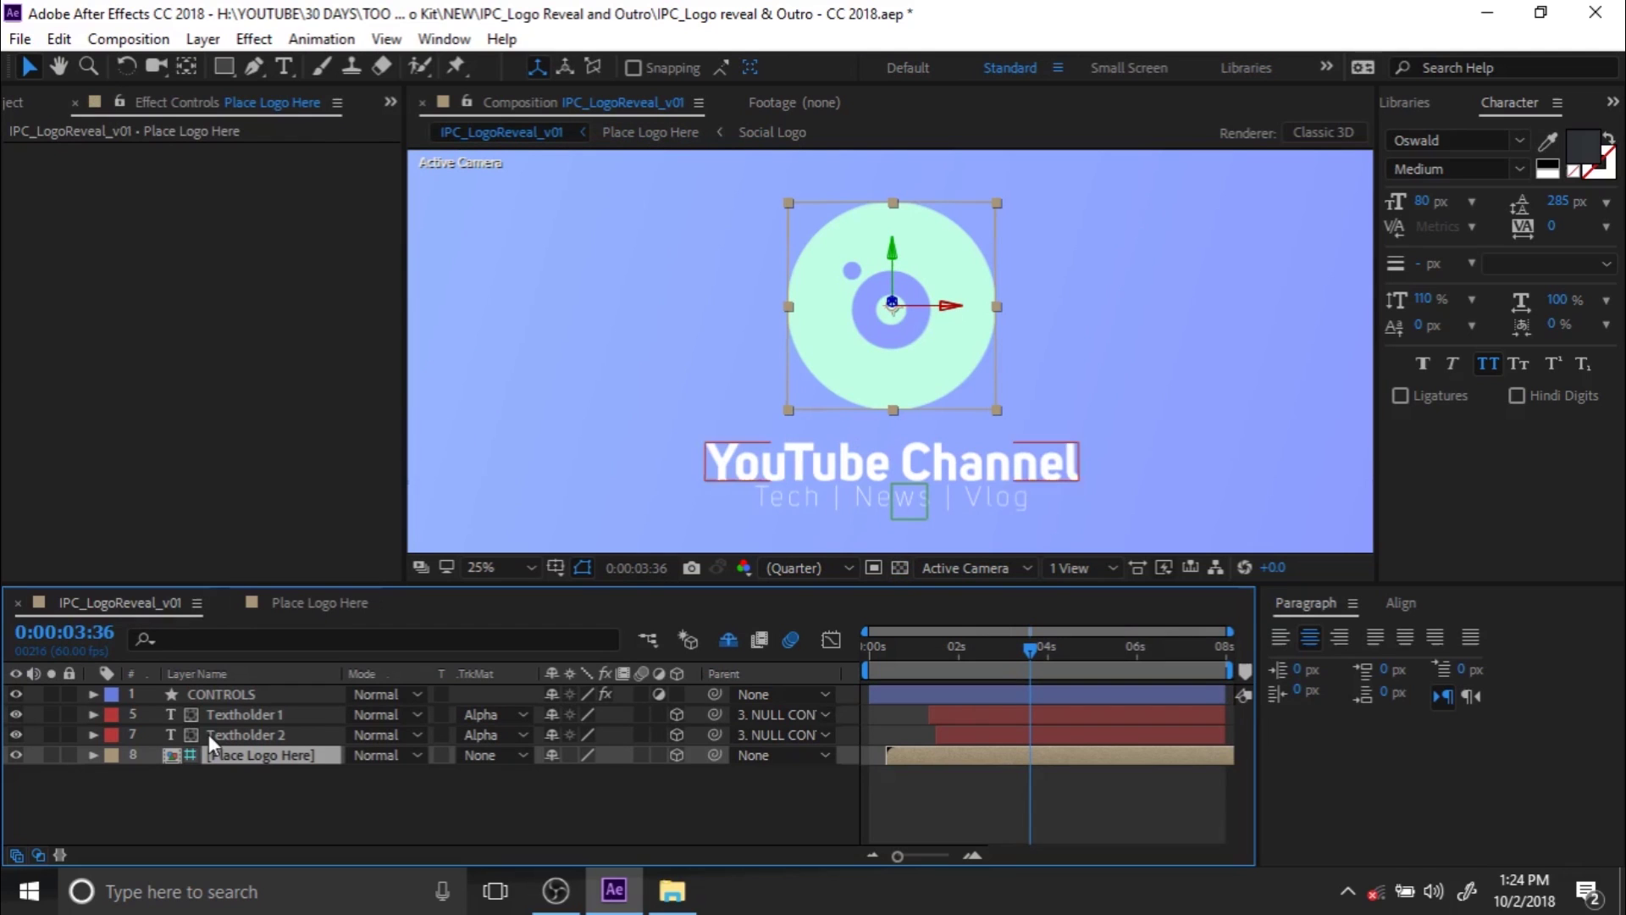
{"action": "left_click", "coordinate": [236, 694]}
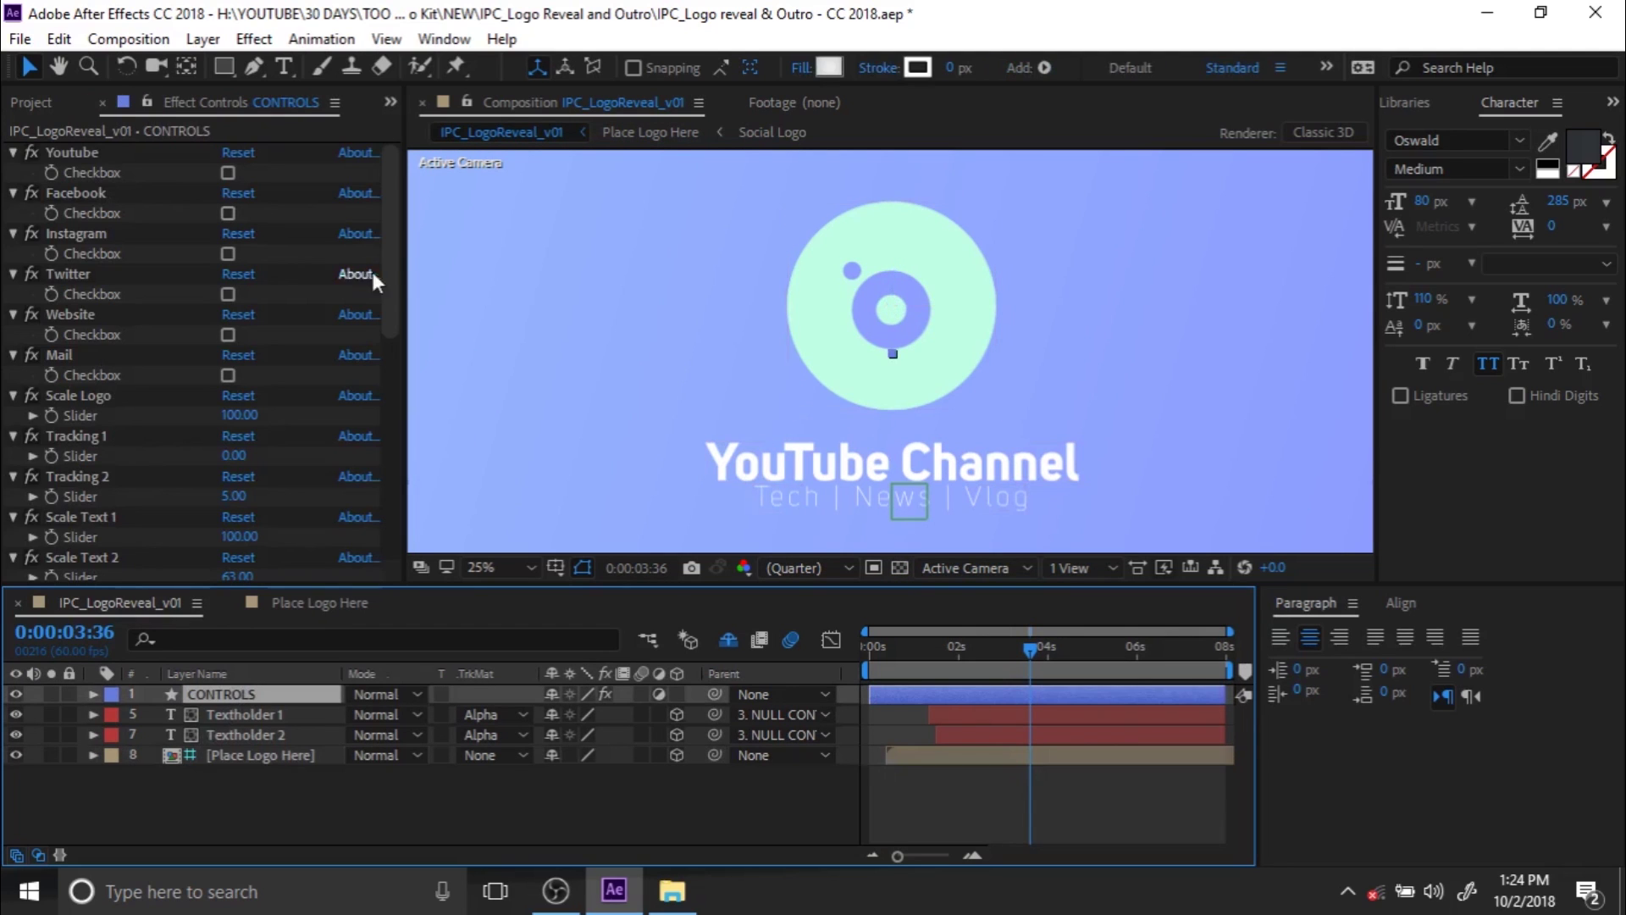
{"action": "left_click_drag", "start_coordinate": [390, 293], "coordinate": [383, 374]}
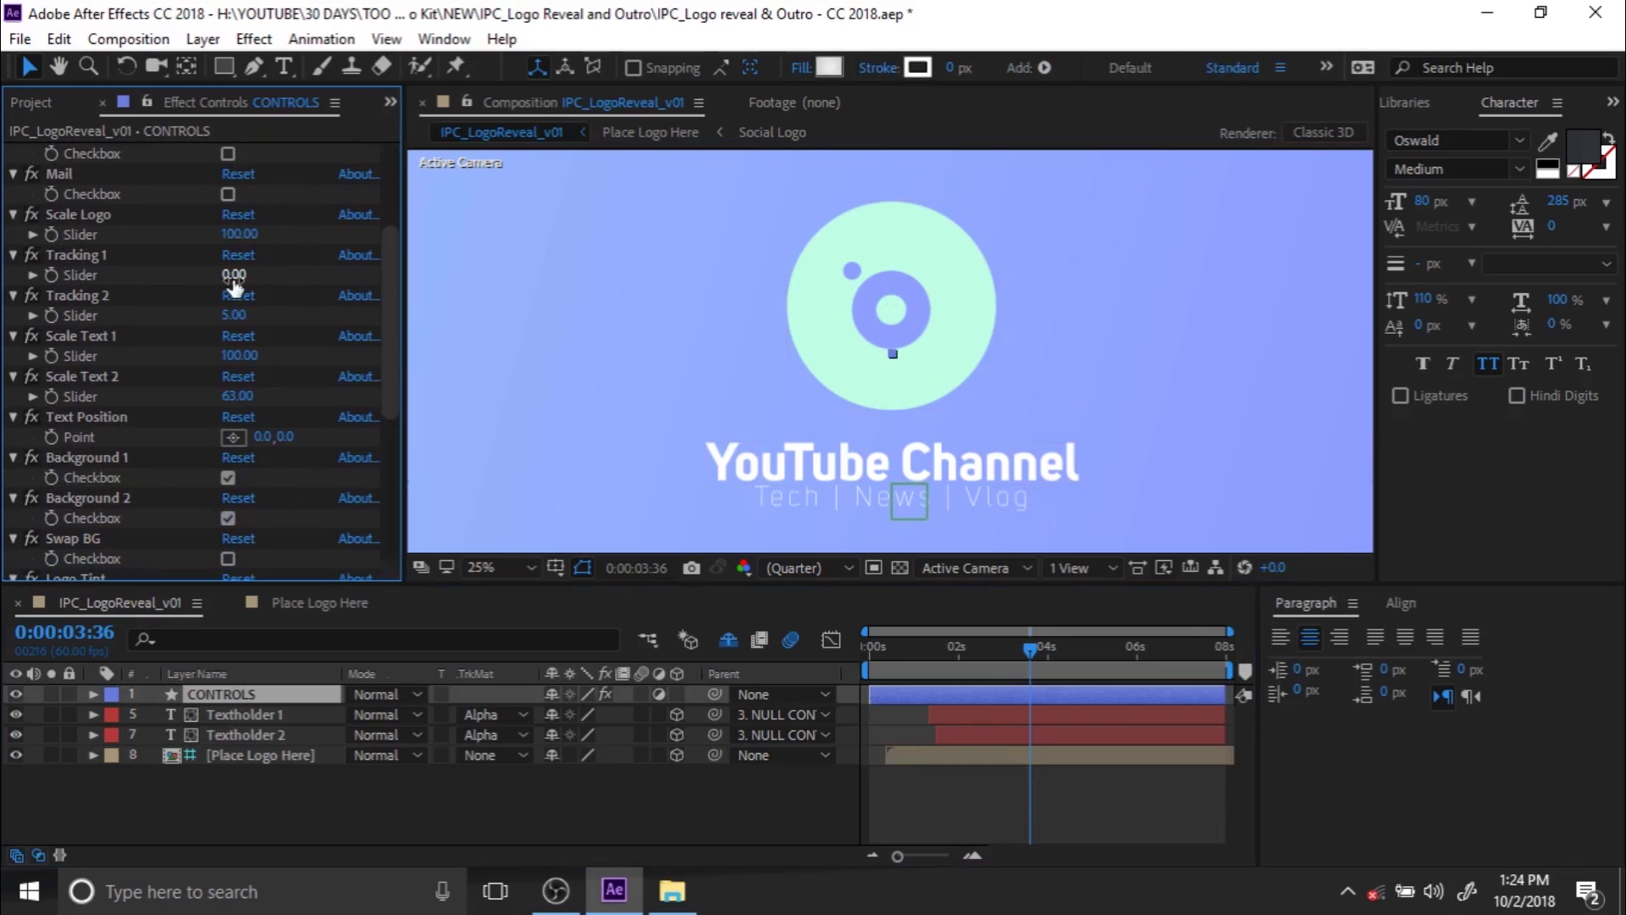
{"action": "left_click_drag", "start_coordinate": [237, 237], "coordinate": [244, 358]}
{"action": "key", "text": "ctrl+z"}
{"action": "scroll", "coordinate": [392, 415], "scroll_direction": "down", "scroll_amount": 3}
{"action": "left_click_drag", "start_coordinate": [234, 276], "coordinate": [286, 316]}
Turn off Background 1 so Background 2 shows, with the composition fit in the viewer
{"action": "scroll", "coordinate": [387, 329], "scroll_direction": "down", "scroll_amount": 3}
{"action": "left_click", "coordinate": [231, 245]}
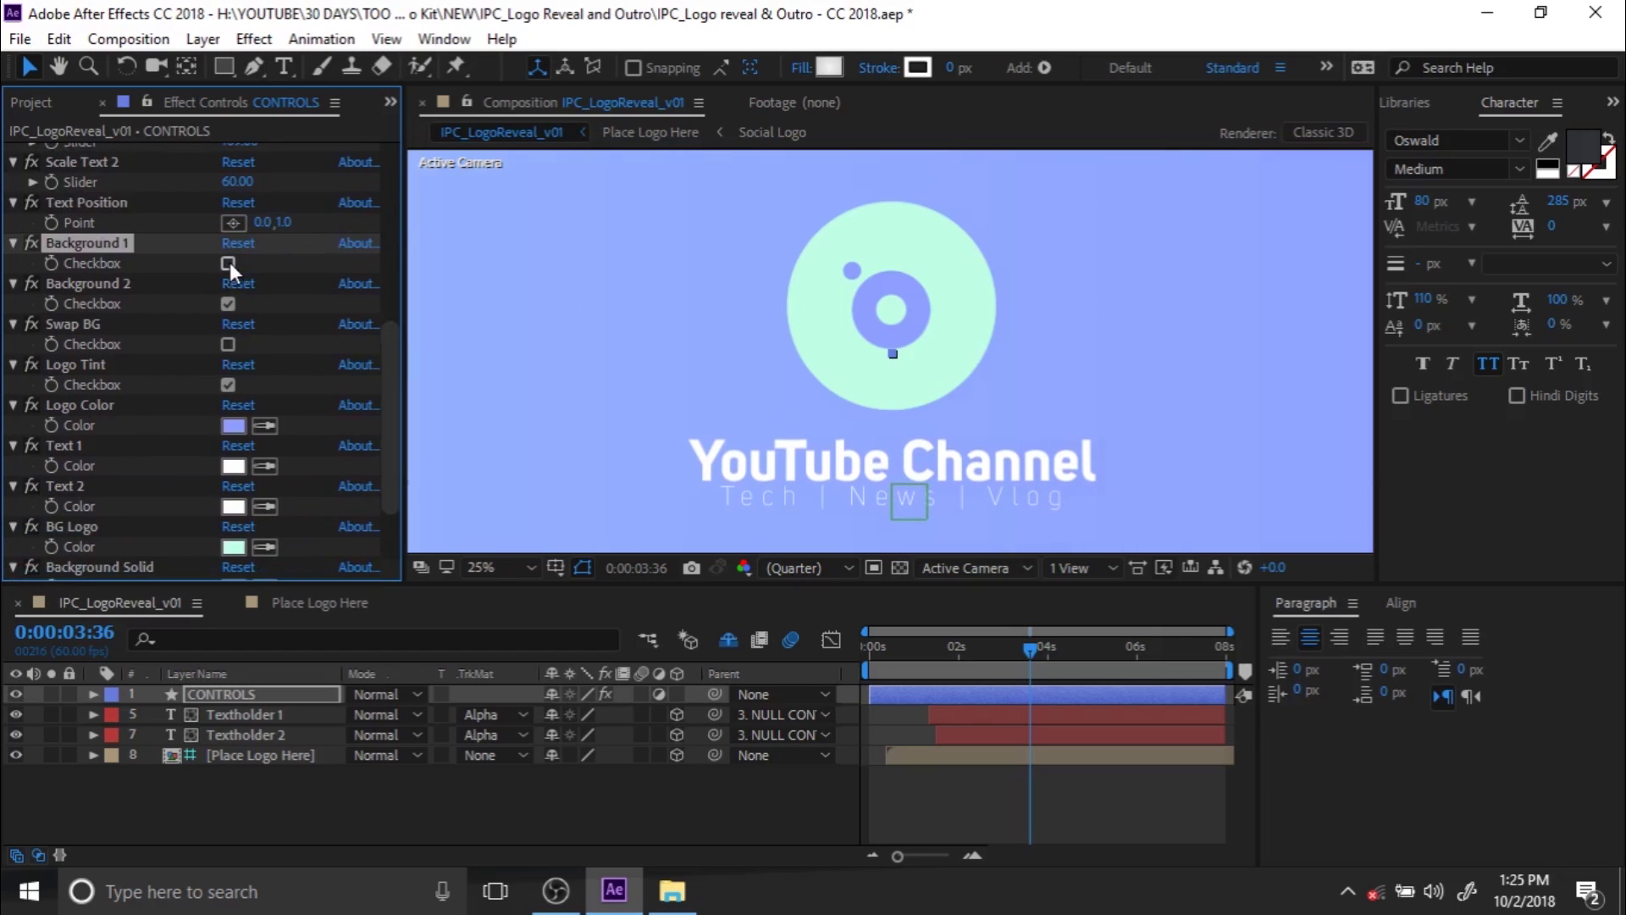
{"action": "left_click", "coordinate": [230, 287]}
{"action": "left_click", "coordinate": [899, 567]}
{"action": "left_click", "coordinate": [225, 302]}
{"action": "left_click", "coordinate": [227, 263]}
{"action": "key", "text": "Home"}
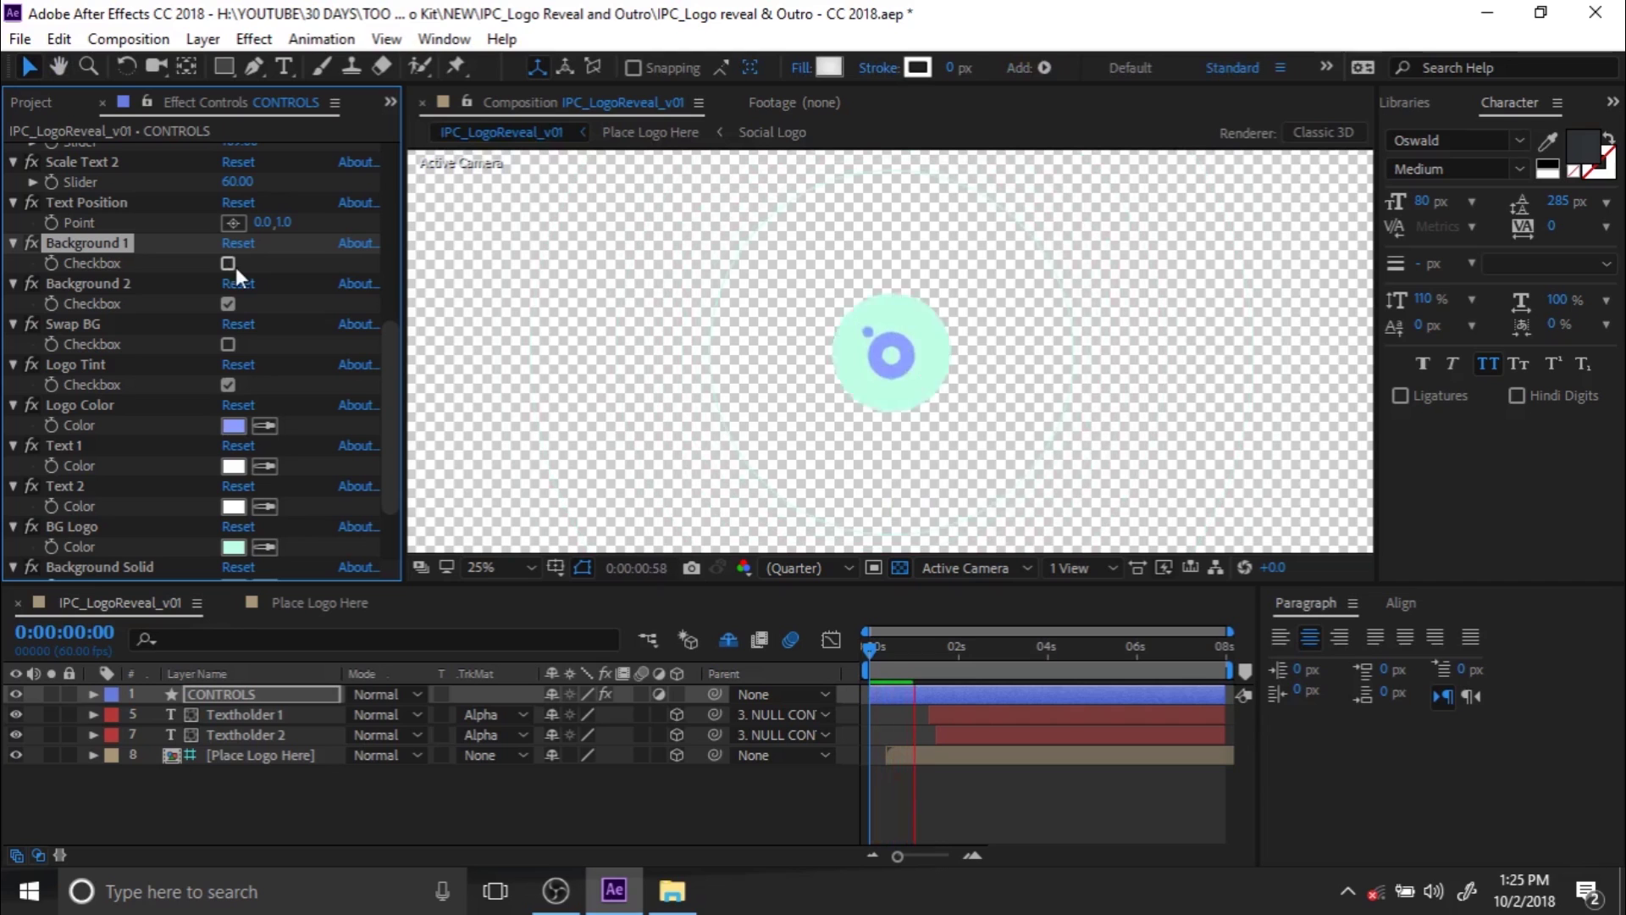
{"action": "left_click", "coordinate": [499, 567]}
{"action": "left_click", "coordinate": [517, 164]}
{"action": "left_click", "coordinate": [906, 674]}
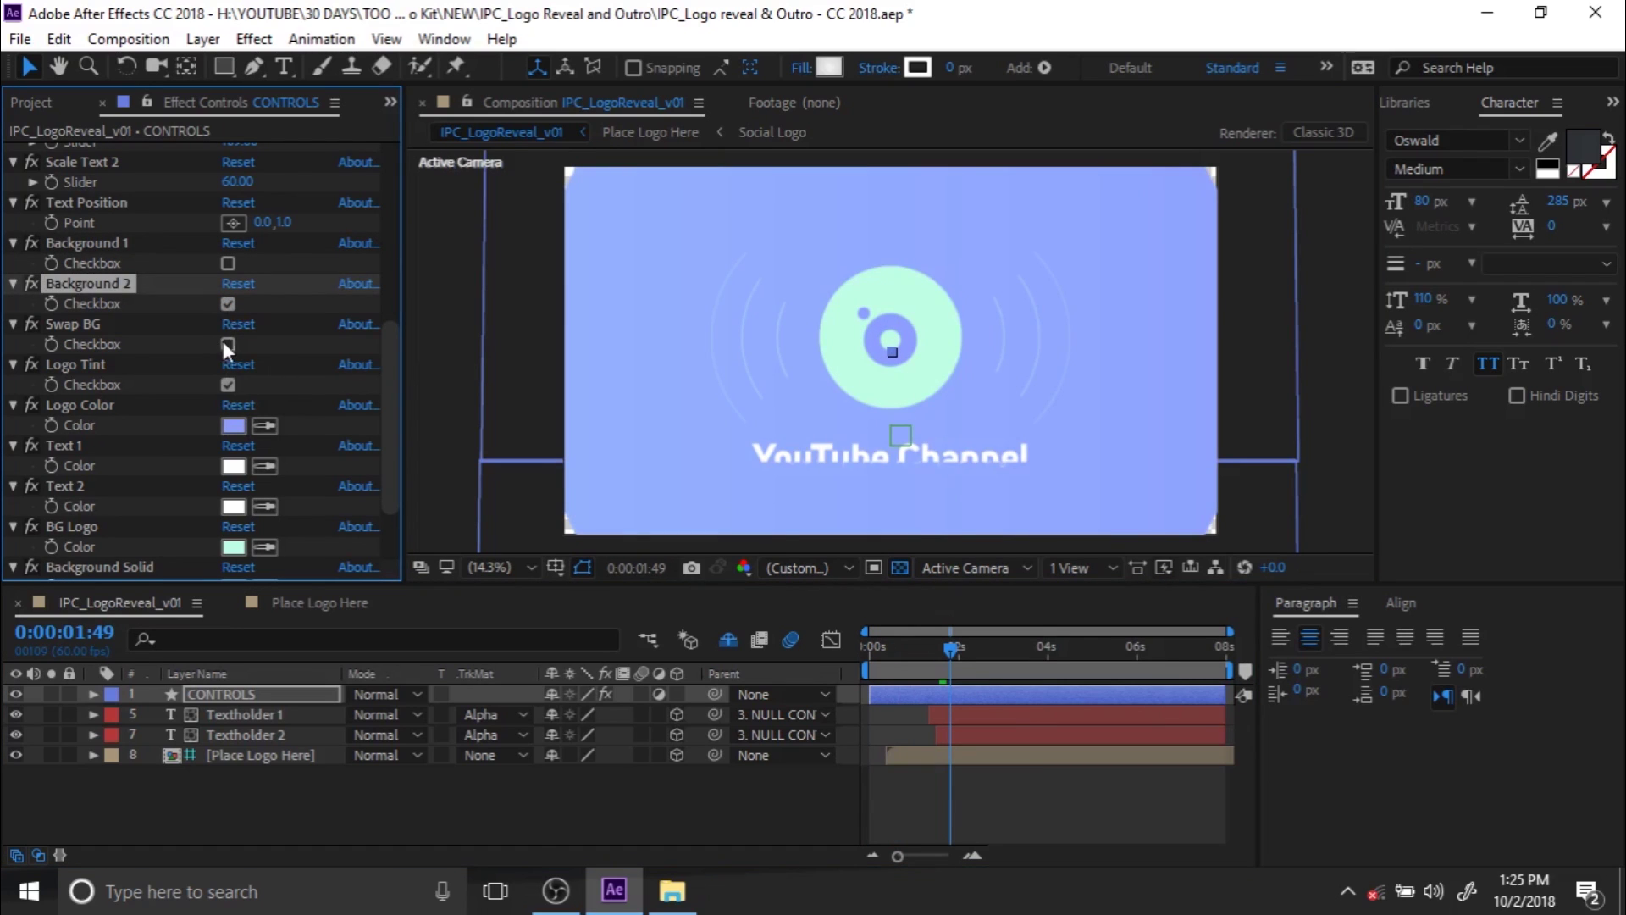
Keep Logo Tint on and pick a darker grey-blue Logo Color
{"action": "left_click", "coordinate": [217, 340]}
{"action": "left_click", "coordinate": [227, 385]}
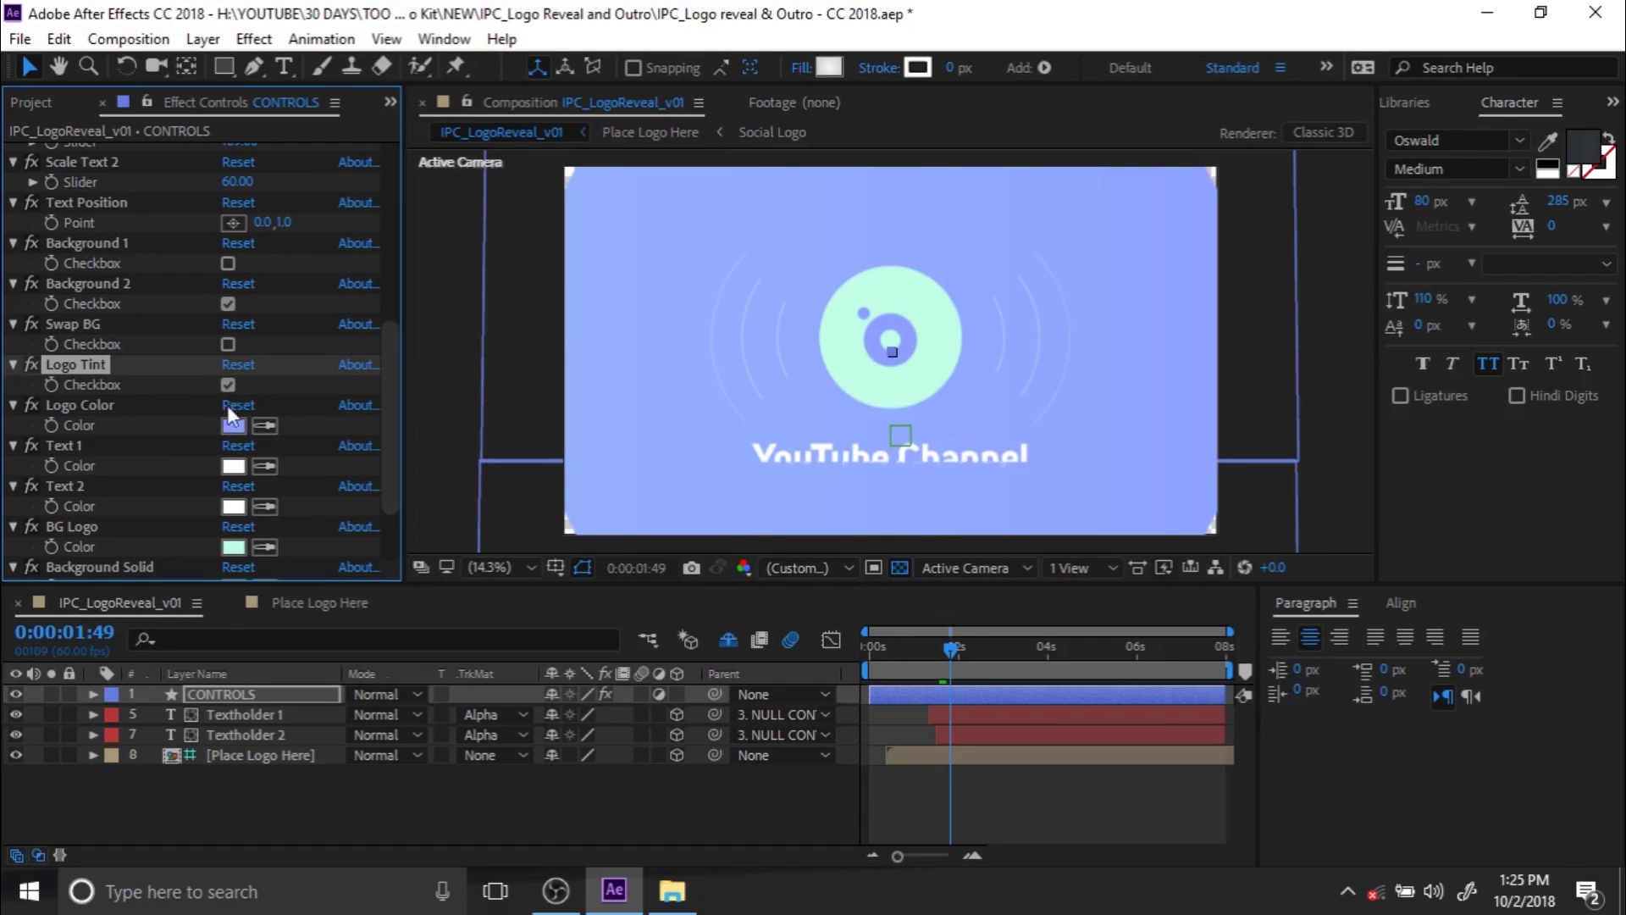
{"action": "left_click", "coordinate": [228, 385]}
{"action": "left_click", "coordinate": [237, 429]}
{"action": "left_click_drag", "start_coordinate": [166, 535], "coordinate": [129, 592]}
Confirm the logo colour and set Gradient 1 and Gradient 2 to pink
{"action": "left_click", "coordinate": [584, 469]}
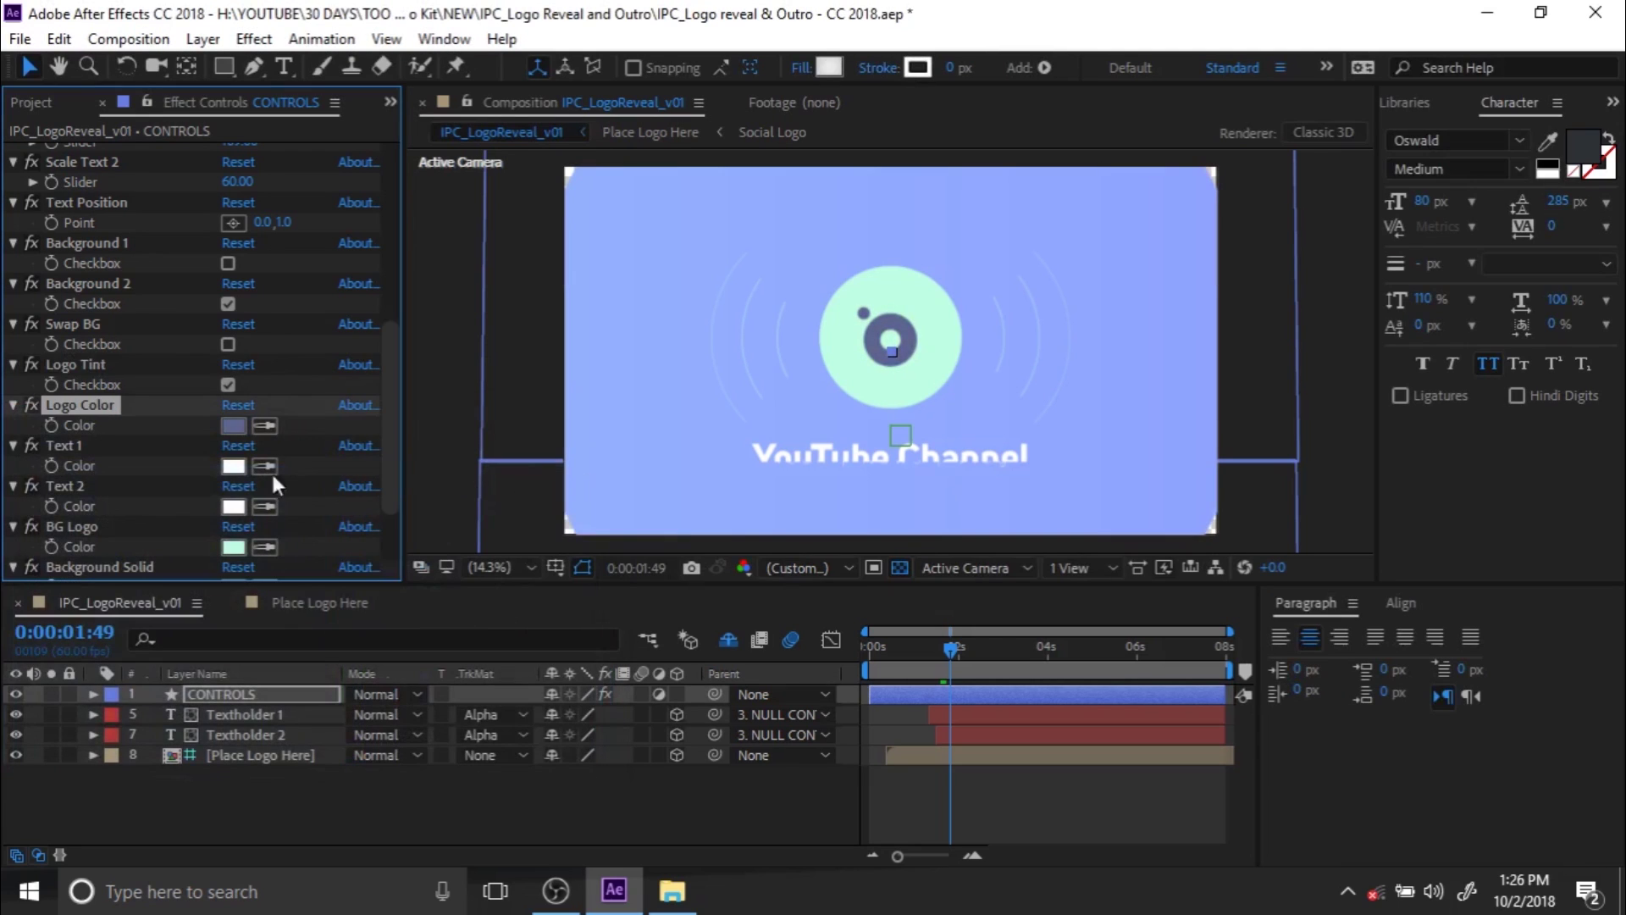
{"action": "scroll", "coordinate": [271, 470], "scroll_direction": "down", "scroll_amount": 3}
{"action": "left_click", "coordinate": [233, 528]}
{"action": "left_click", "coordinate": [359, 472]}
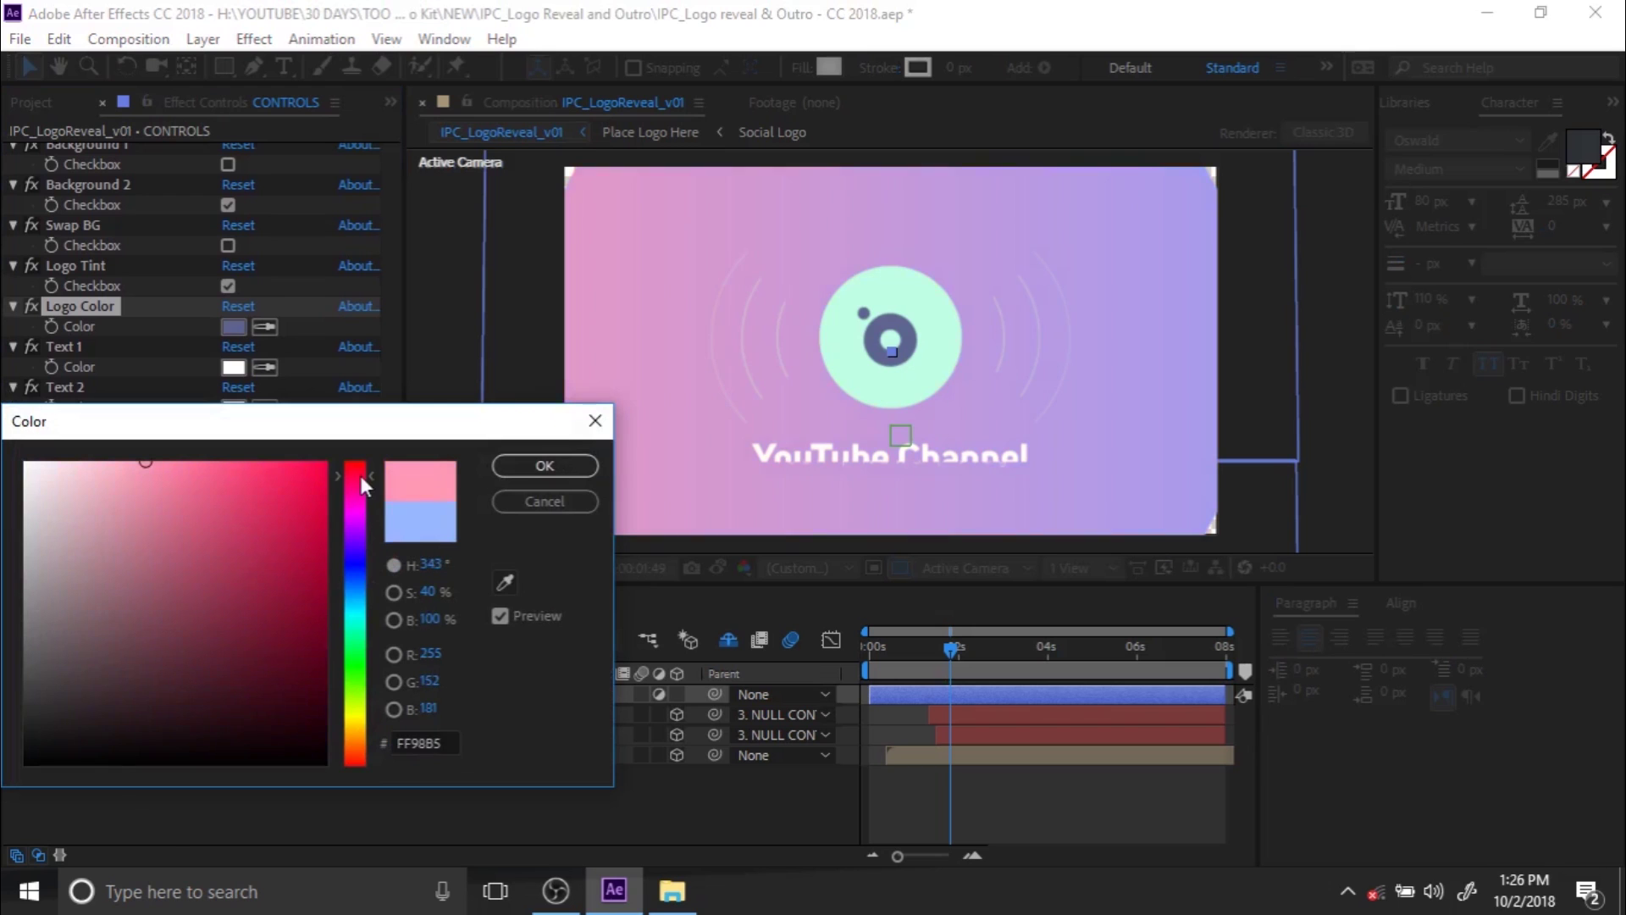
{"action": "left_click", "coordinate": [545, 462]}
{"action": "left_click", "coordinate": [234, 569]}
{"action": "left_click_drag", "start_coordinate": [363, 474], "coordinate": [362, 460]}
{"action": "left_click", "coordinate": [512, 468]}
Preview the animation and scrub back to the logo reveal moment
{"action": "key", "text": "space"}
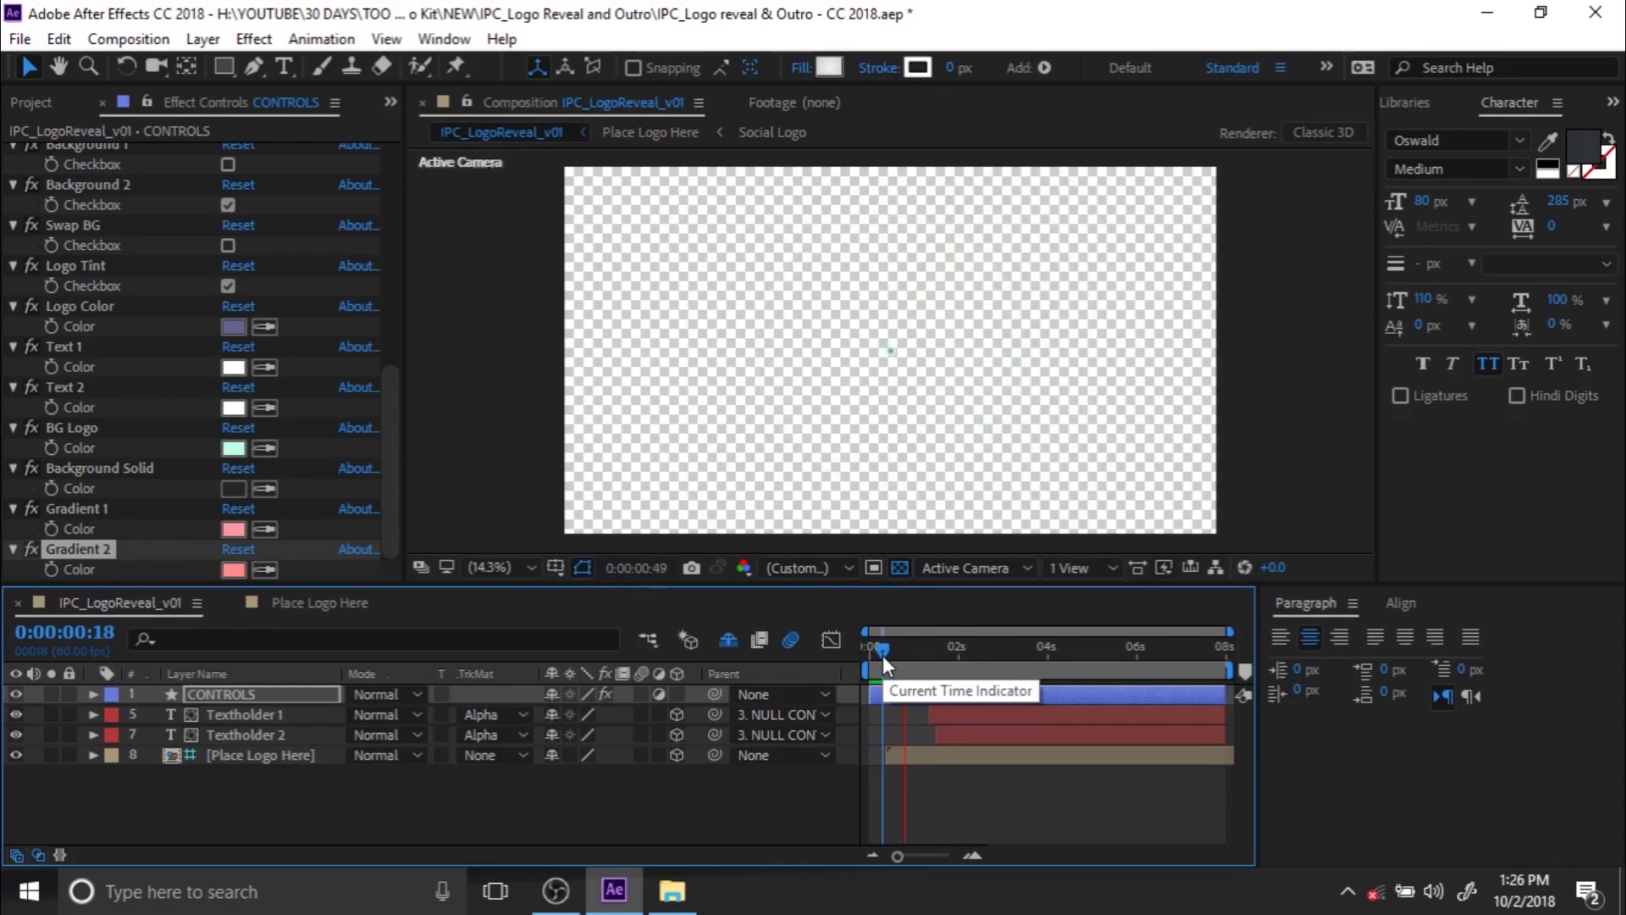
{"action": "left_click", "coordinate": [953, 651]}
{"action": "left_click", "coordinate": [984, 657]}
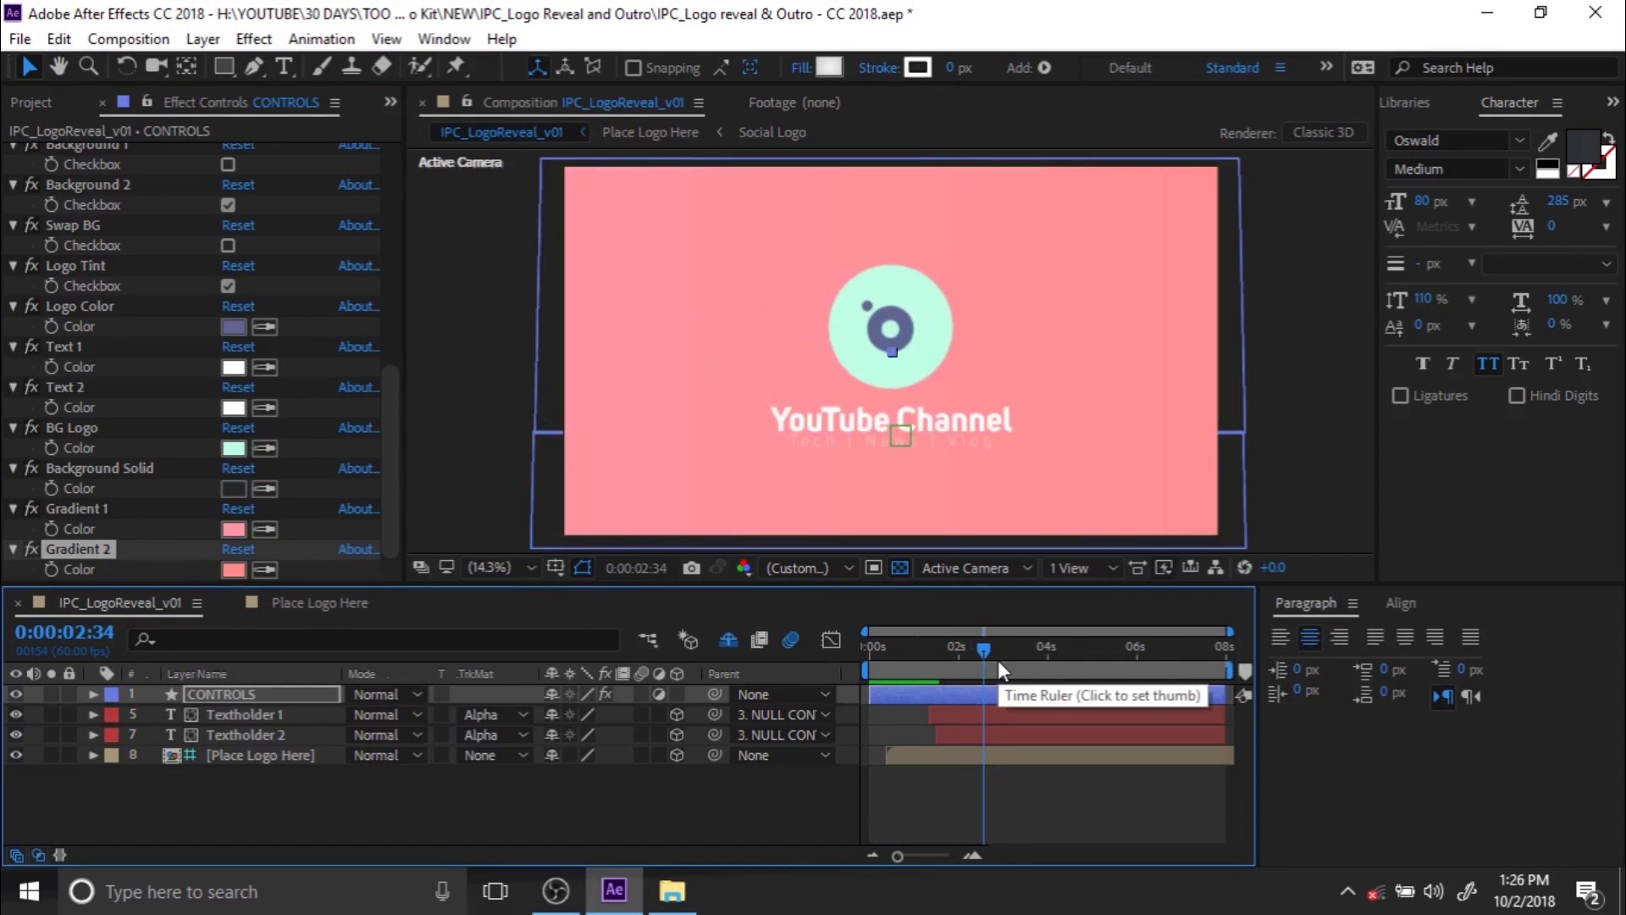
{"action": "left_click", "coordinate": [928, 658]}
{"action": "left_click_drag", "start_coordinate": [928, 658], "coordinate": [958, 657]}
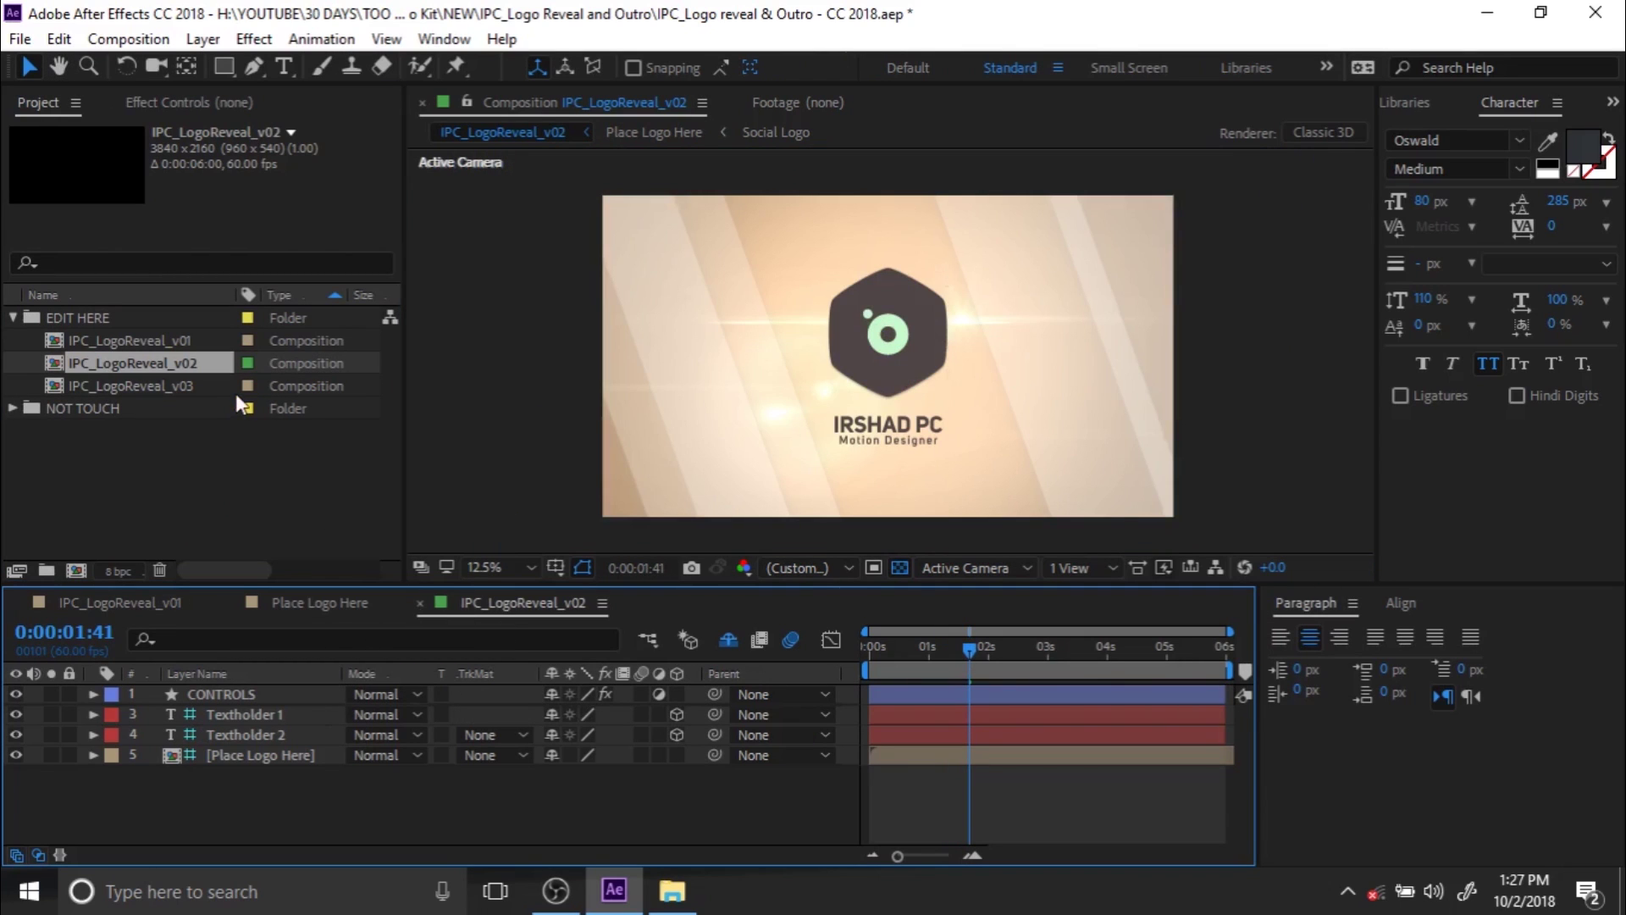
Open IPC_LogoReveal_v03 and preview its logo animation up to the Instagram logo frame
{"action": "left_click", "coordinate": [196, 393]}
{"action": "double_click", "coordinate": [171, 392]}
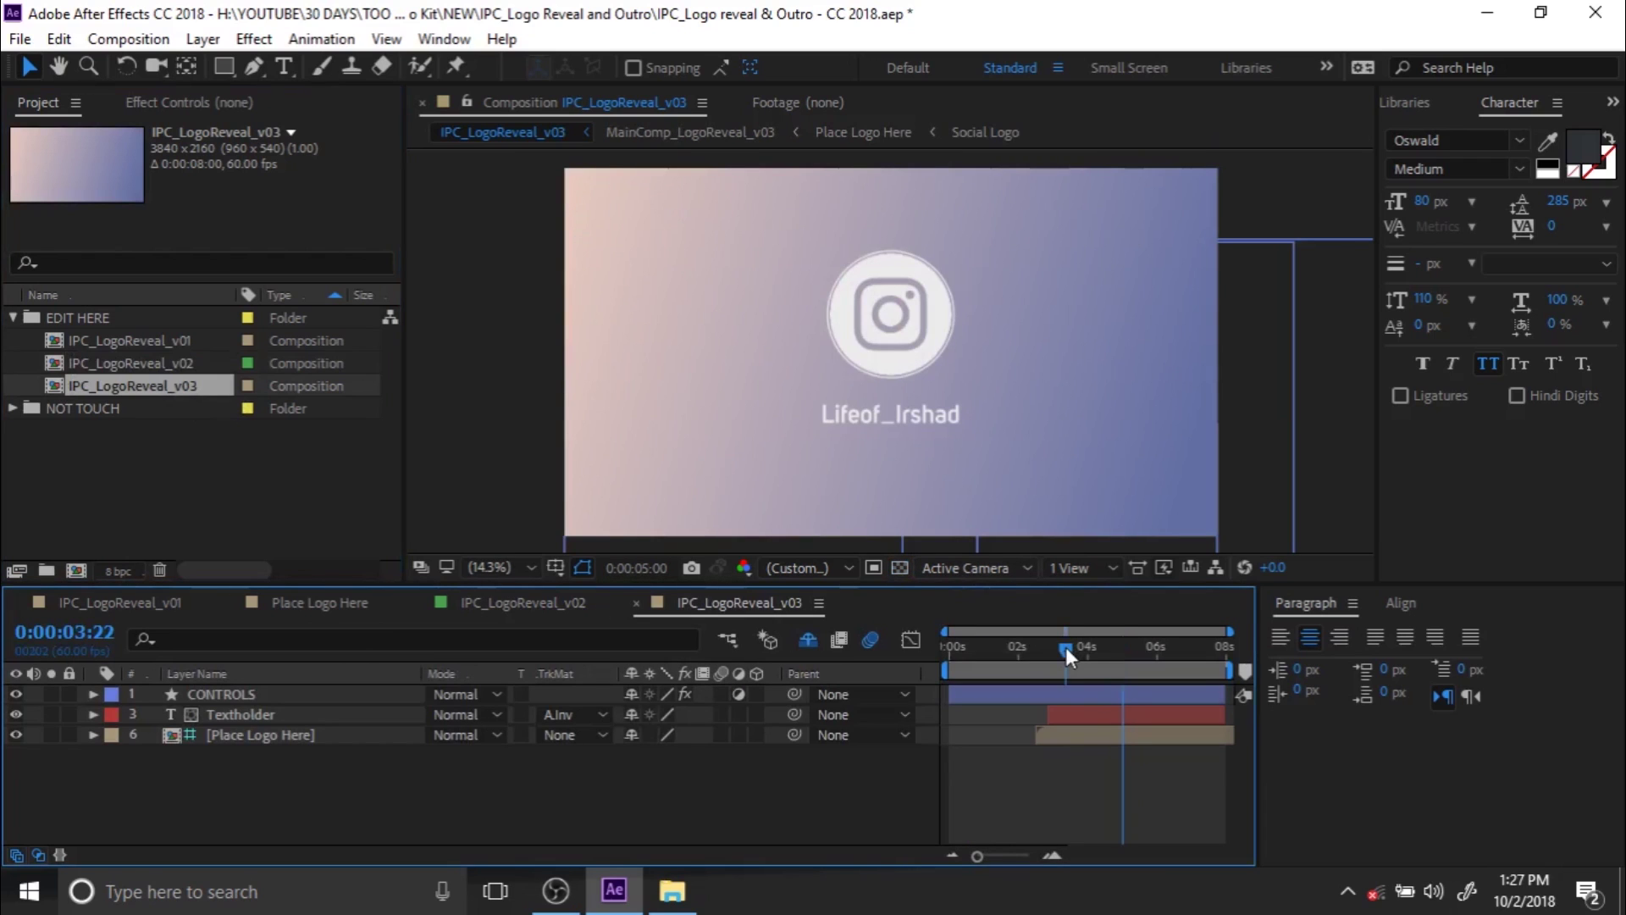
{"action": "left_click", "coordinate": [1065, 647]}
{"action": "left_click_drag", "start_coordinate": [1065, 647], "coordinate": [948, 654]}
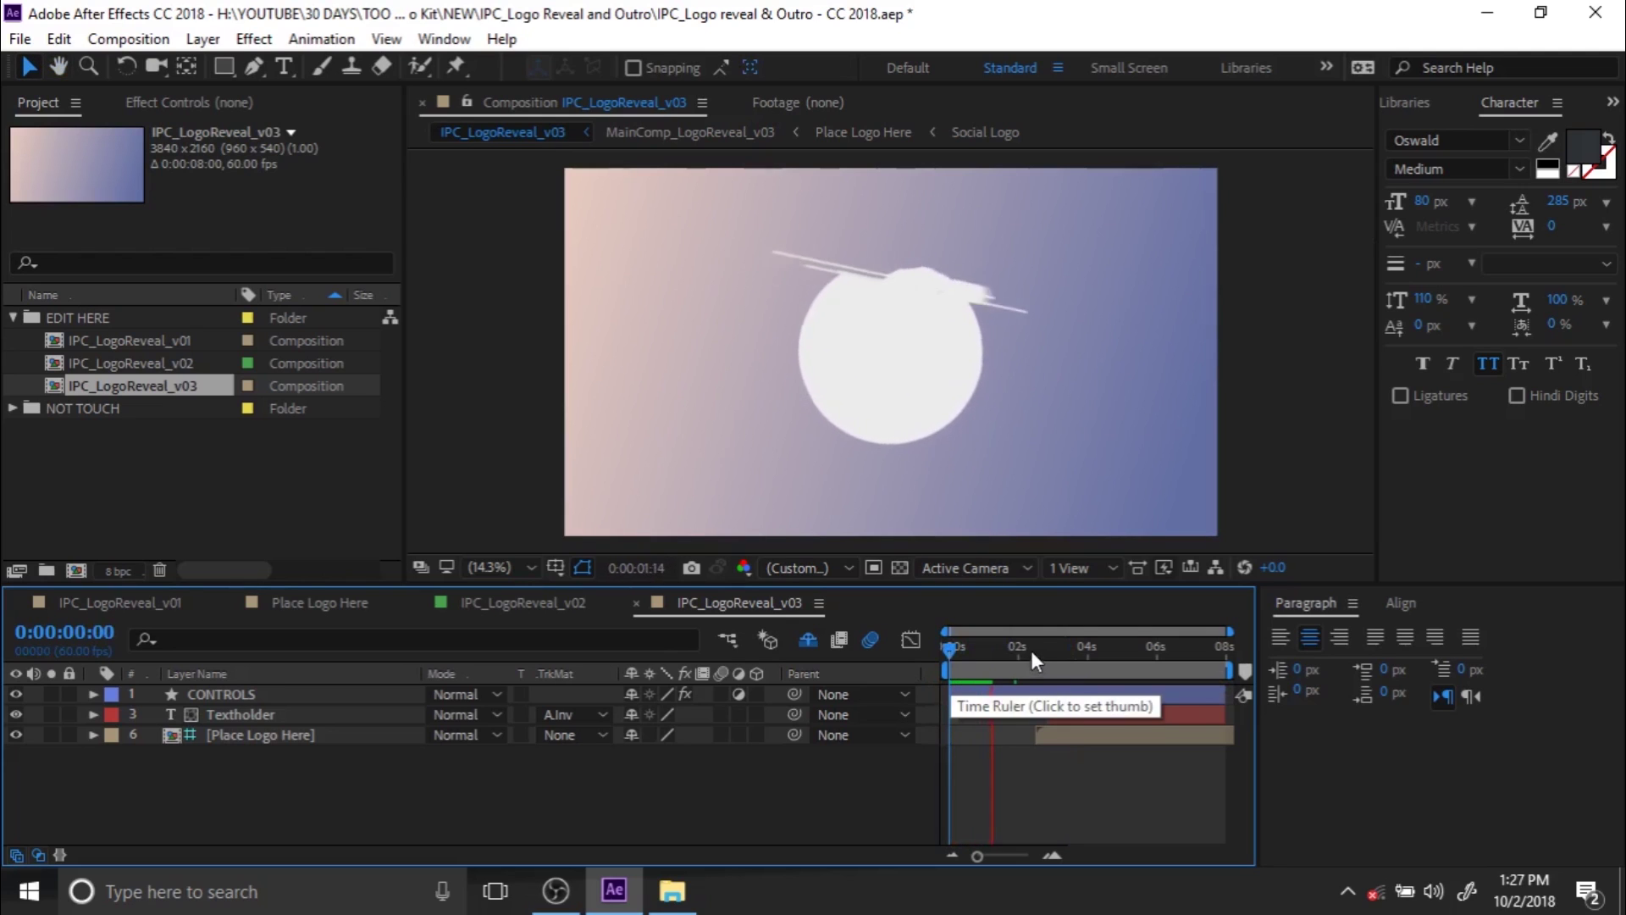
{"action": "key", "text": "space"}
{"action": "left_click_drag", "start_coordinate": [1029, 650], "coordinate": [1082, 655]}
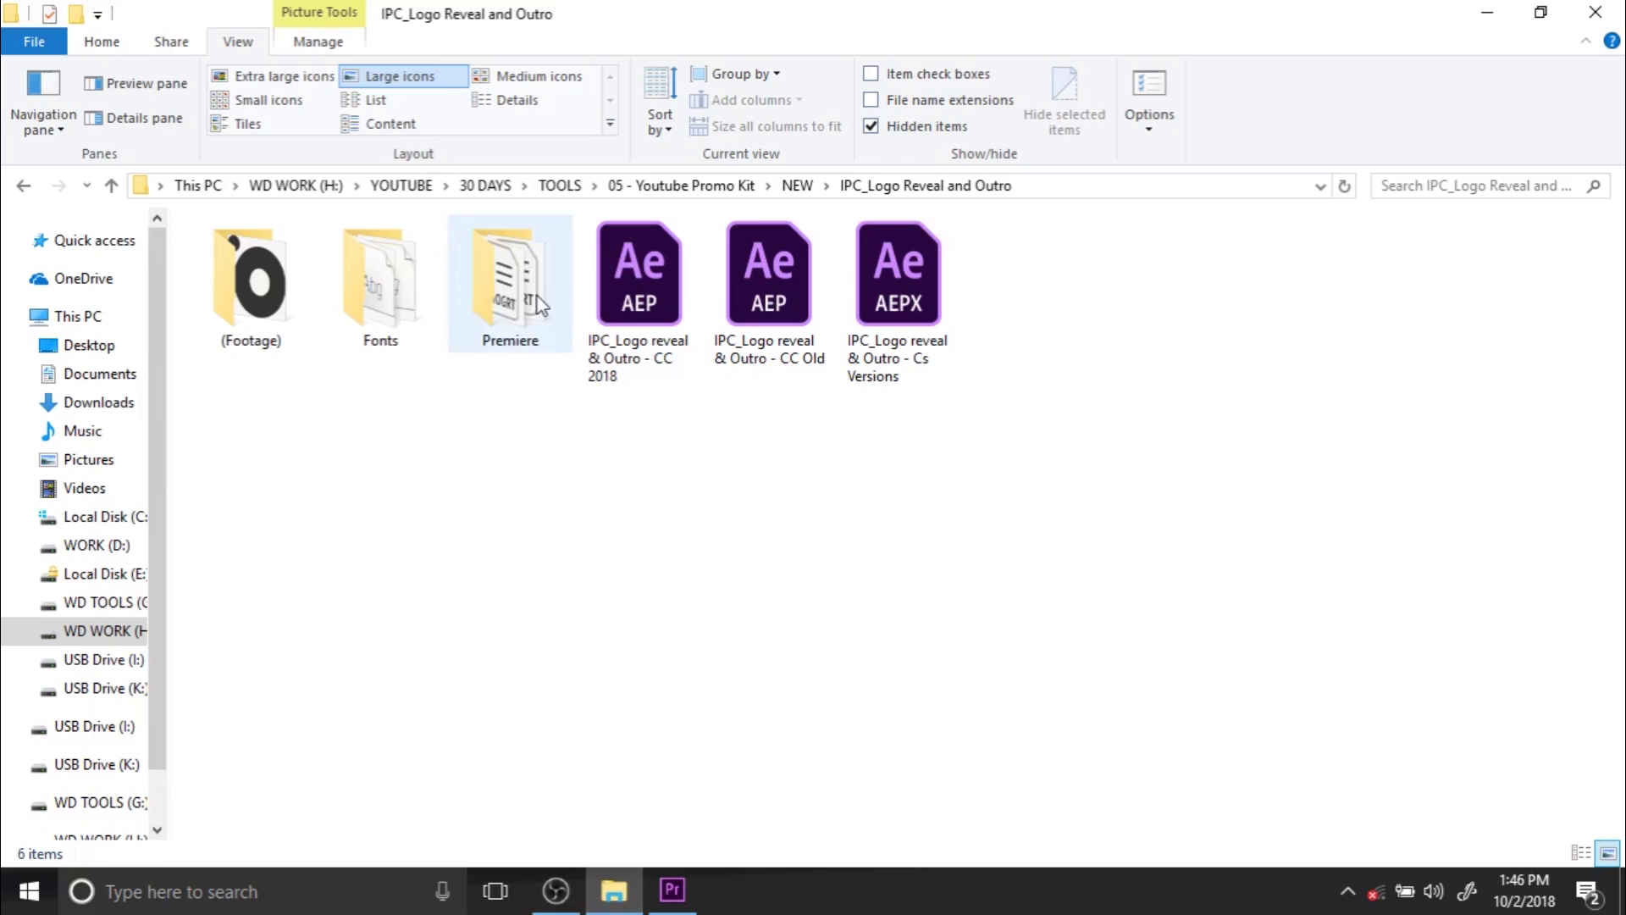
Select the three IPC_LogoReveal templates in the Premiere folder, then bring up Premiere Pro
{"action": "double_click", "coordinate": [539, 305]}
{"action": "left_click_drag", "start_coordinate": [669, 403], "coordinate": [574, 224]}
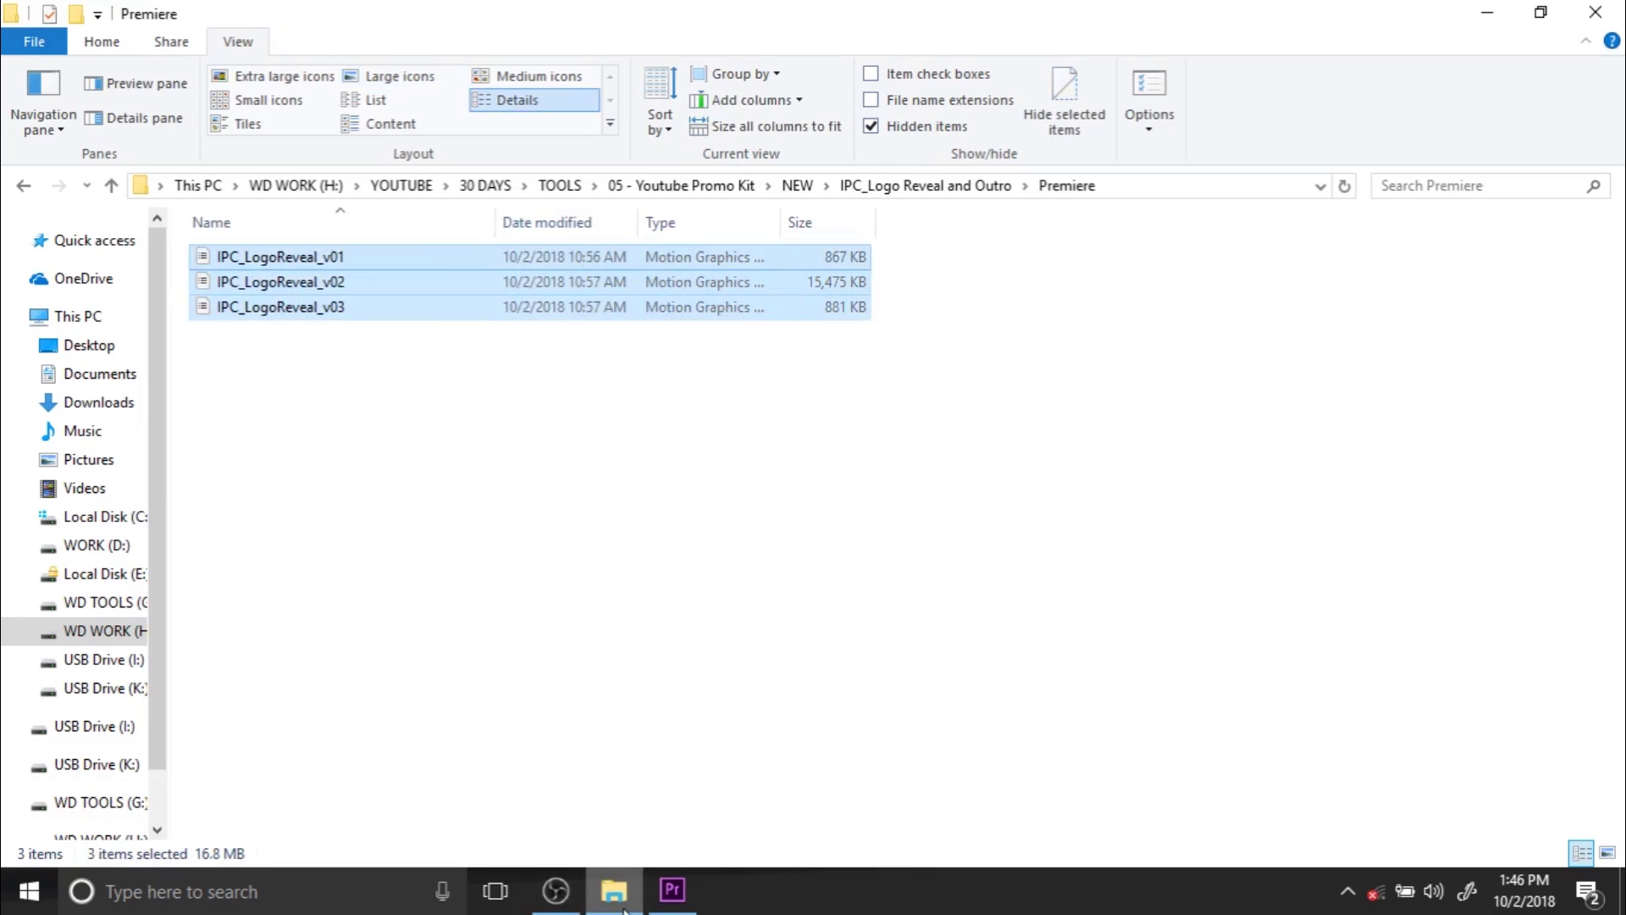
{"action": "left_click", "coordinate": [669, 894]}
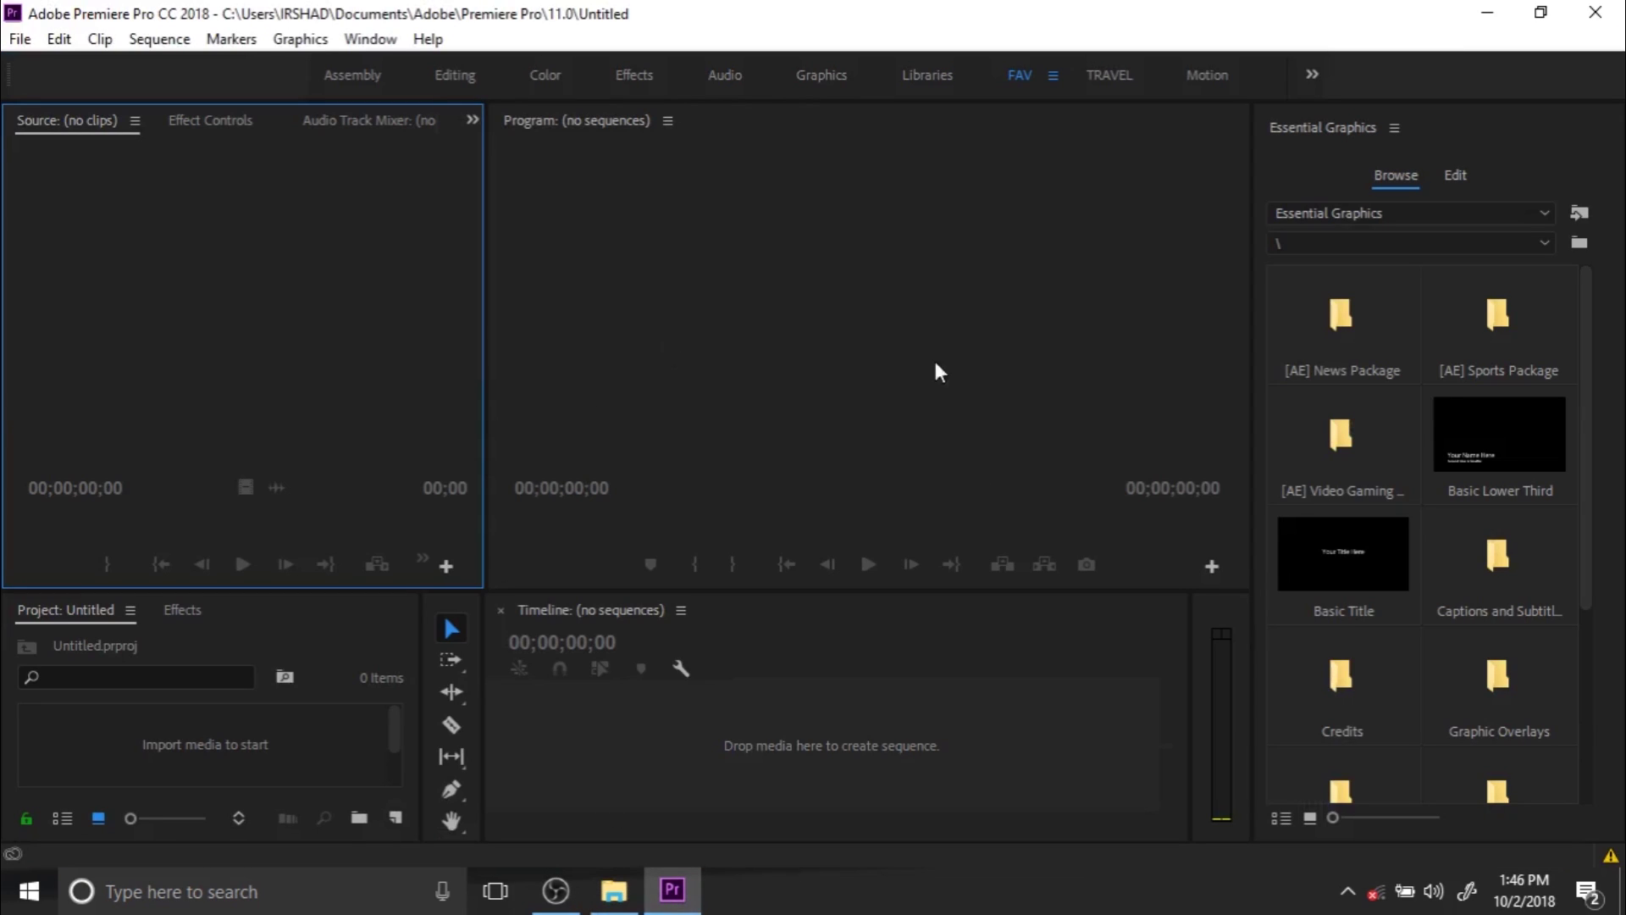
Create Sequence 02 from the Canon XF MPEG2 720p30 preset
{"action": "left_click", "coordinate": [388, 820]}
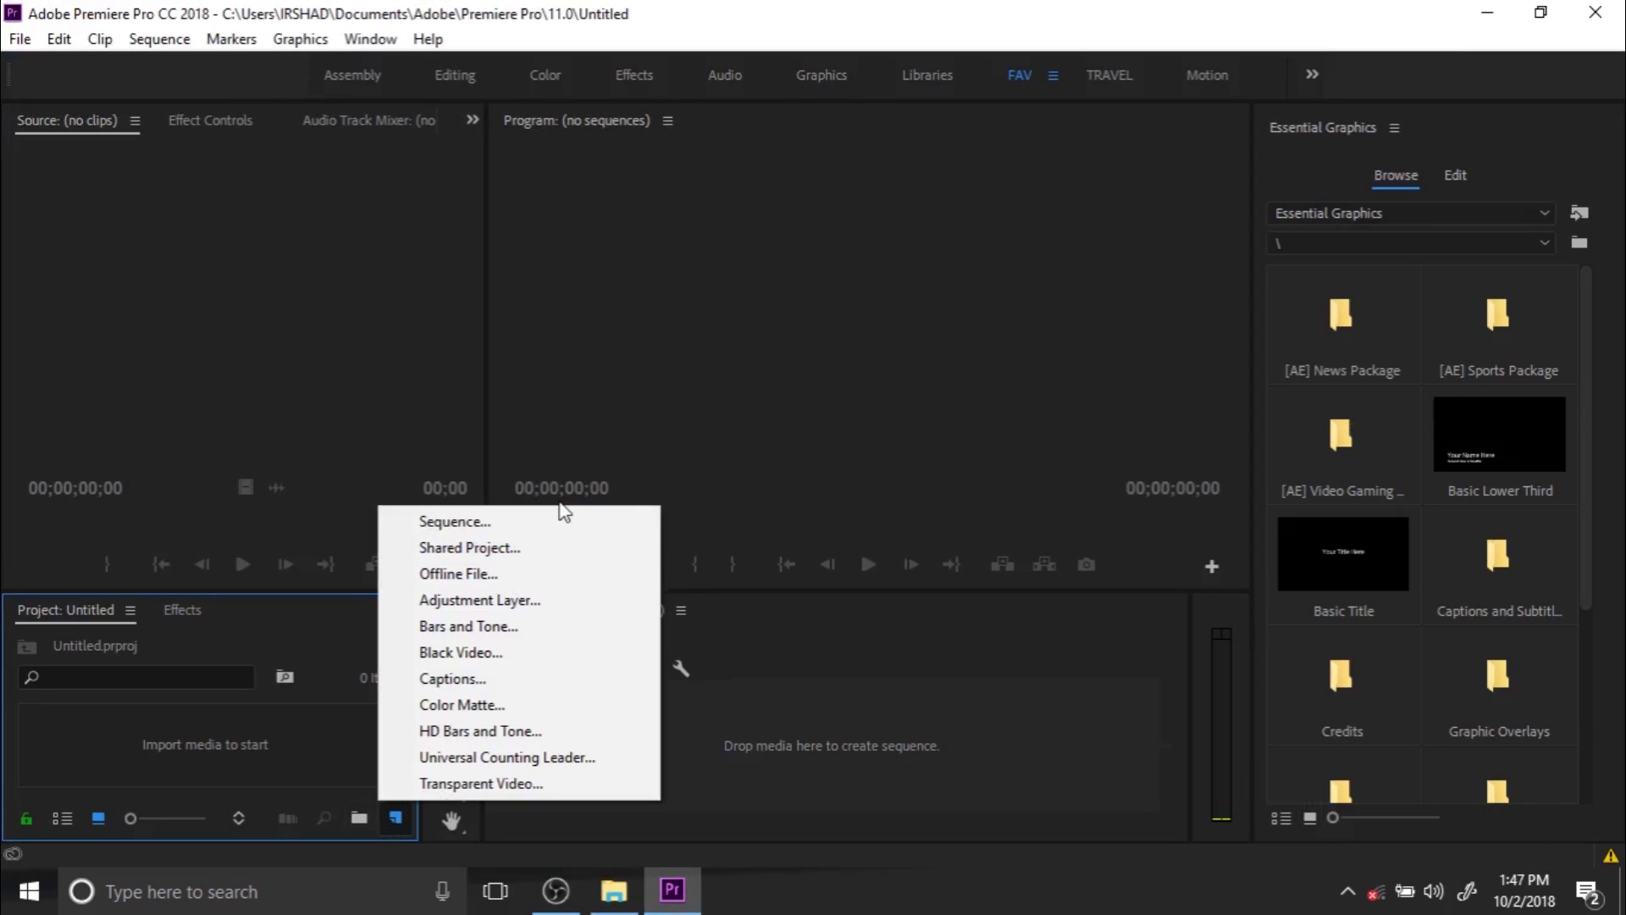
{"action": "left_click", "coordinate": [565, 523]}
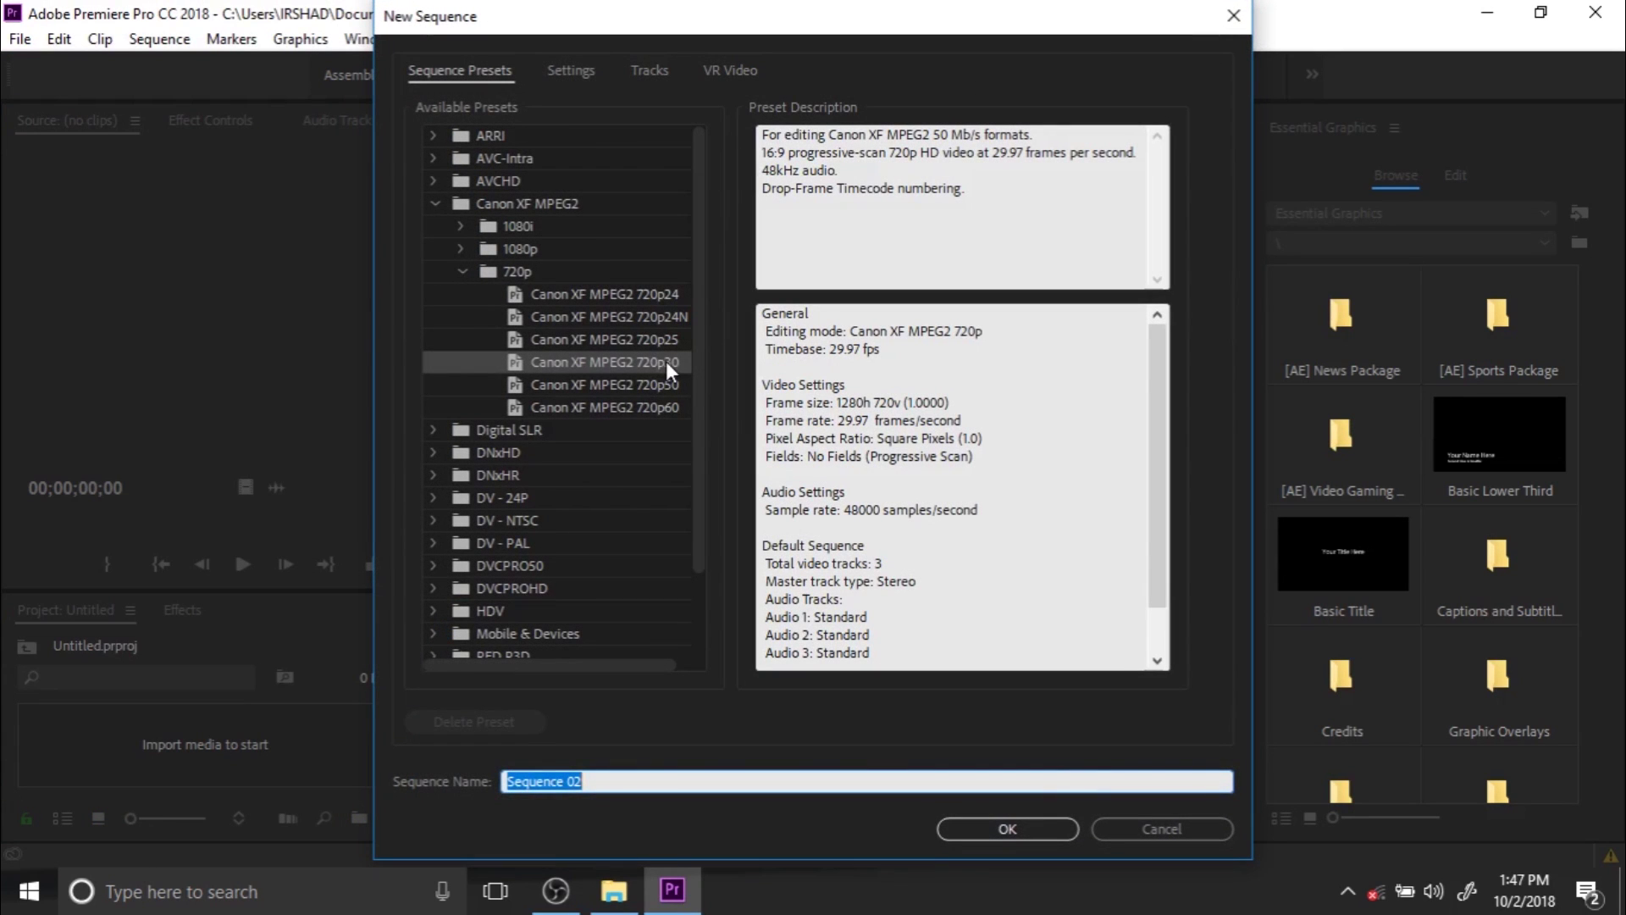
{"action": "key", "text": "Escape"}
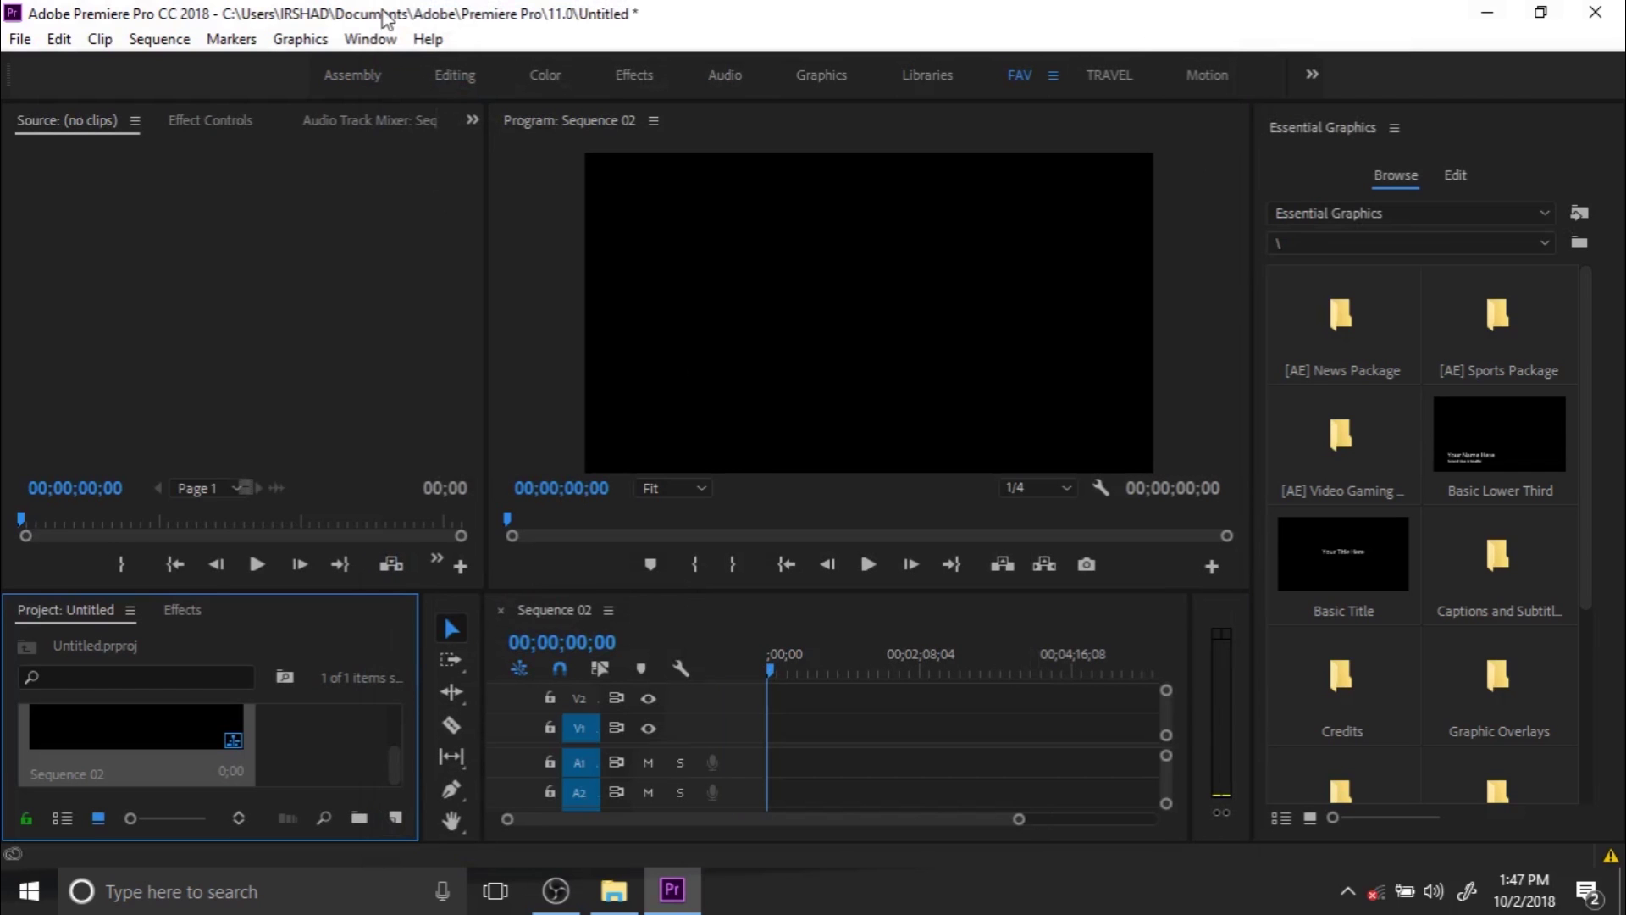
{"action": "left_click", "coordinate": [373, 39]}
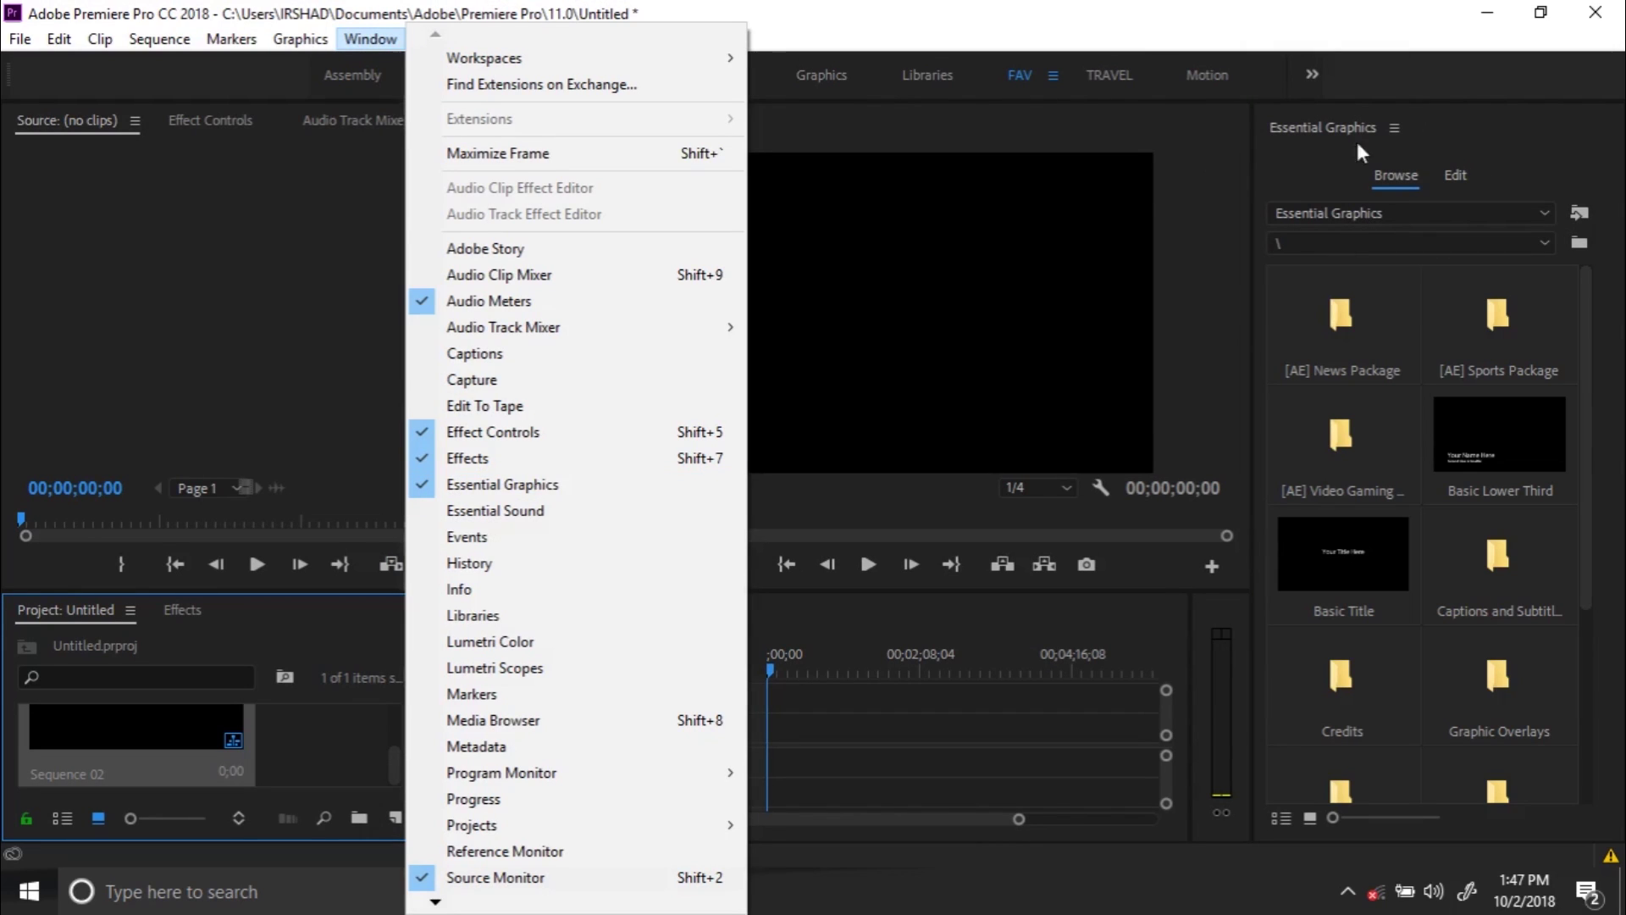
Start a motion graphics template install from Essential Graphics and switch to the templates folder
{"action": "left_click", "coordinate": [1372, 123]}
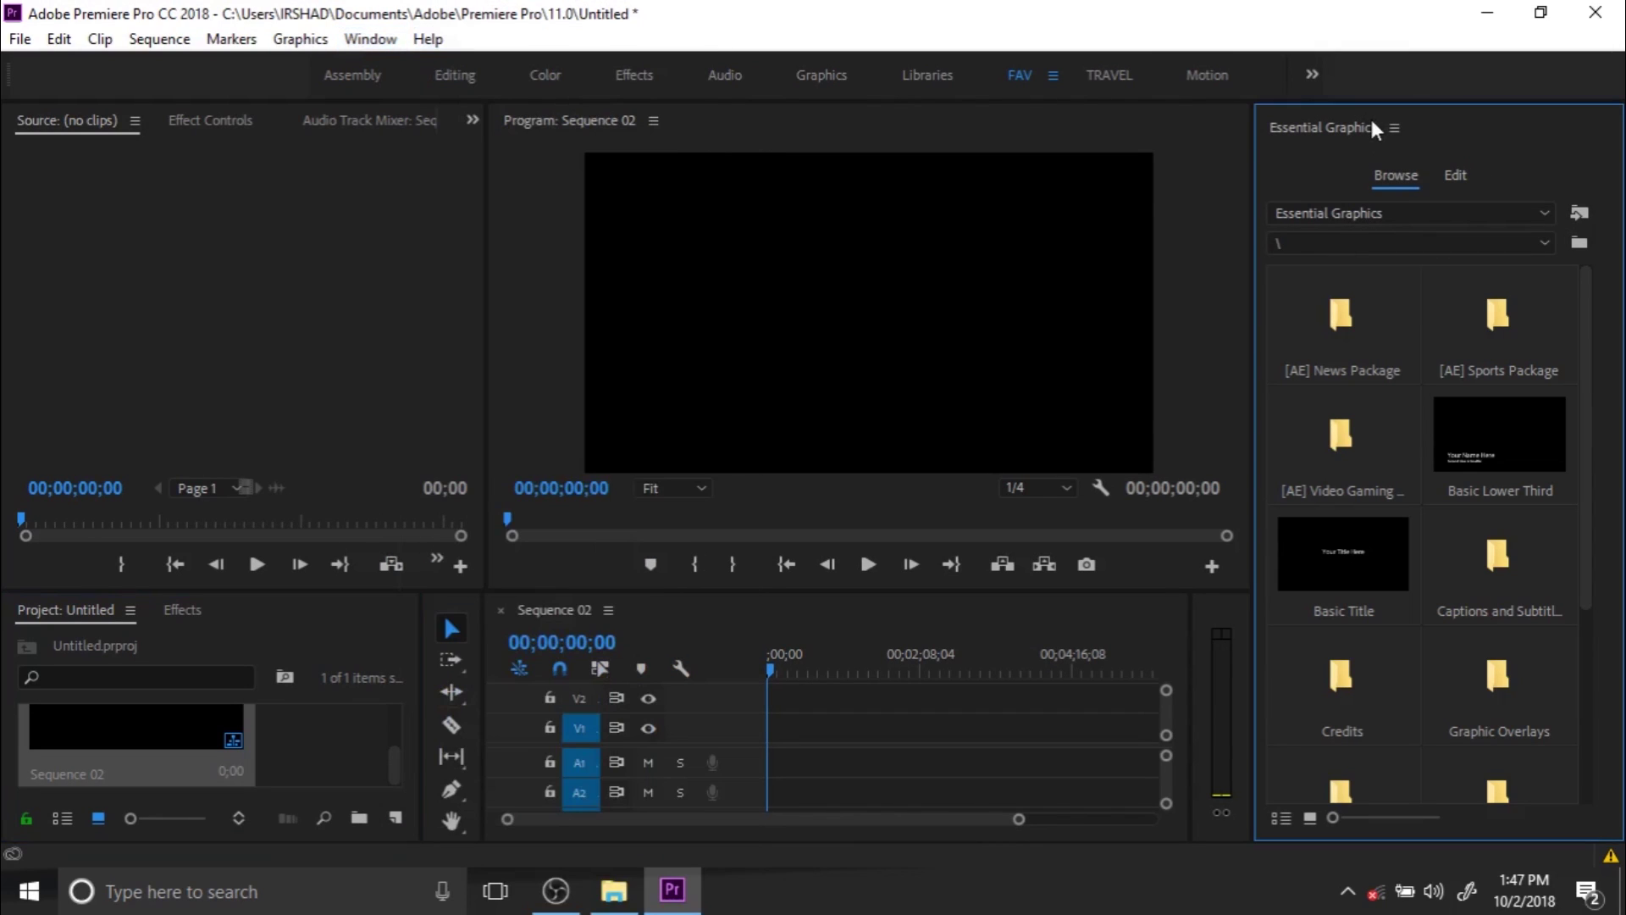
{"action": "left_click", "coordinate": [1584, 218]}
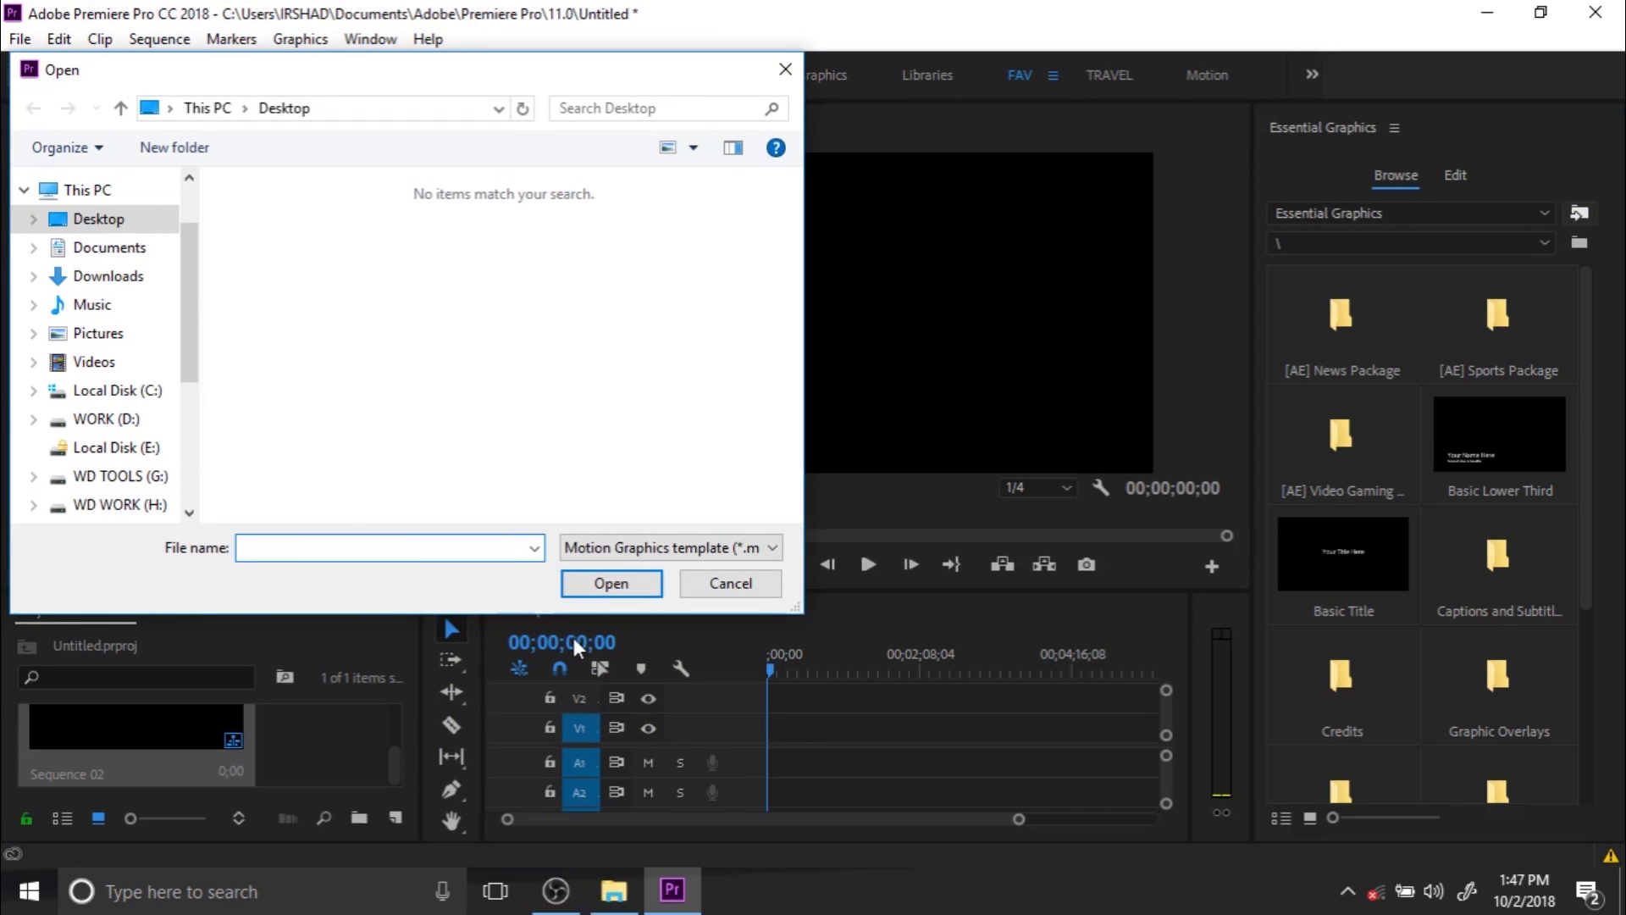
{"action": "left_click", "coordinate": [614, 890]}
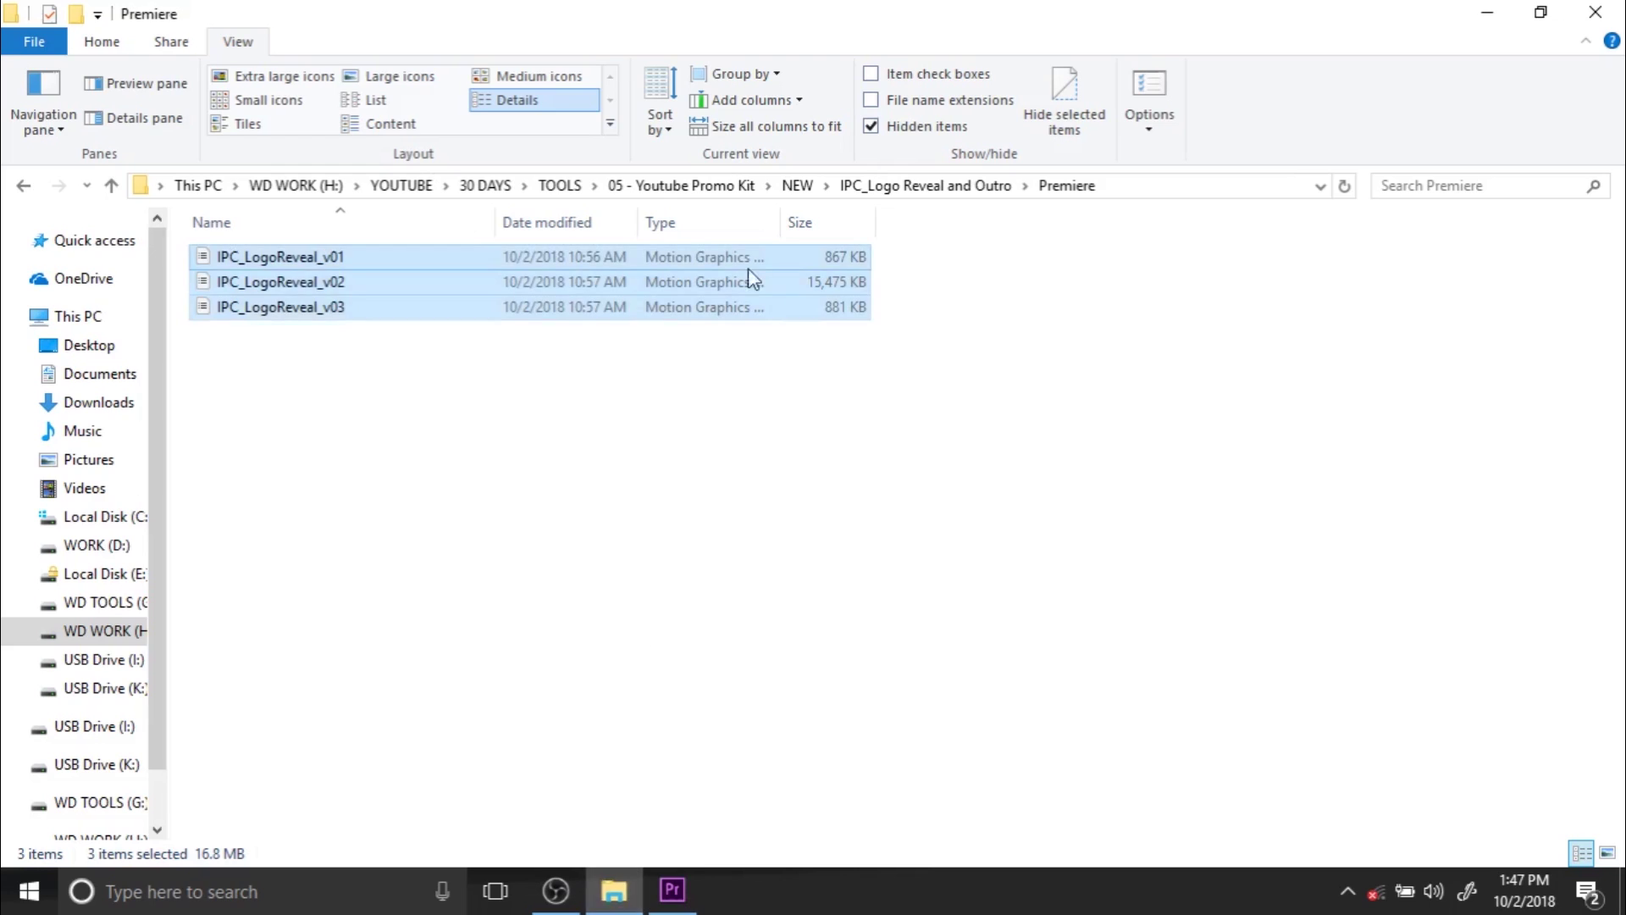
Copy the Premiere templates folder path from File Explorer's address bar
{"action": "left_click", "coordinate": [1133, 189]}
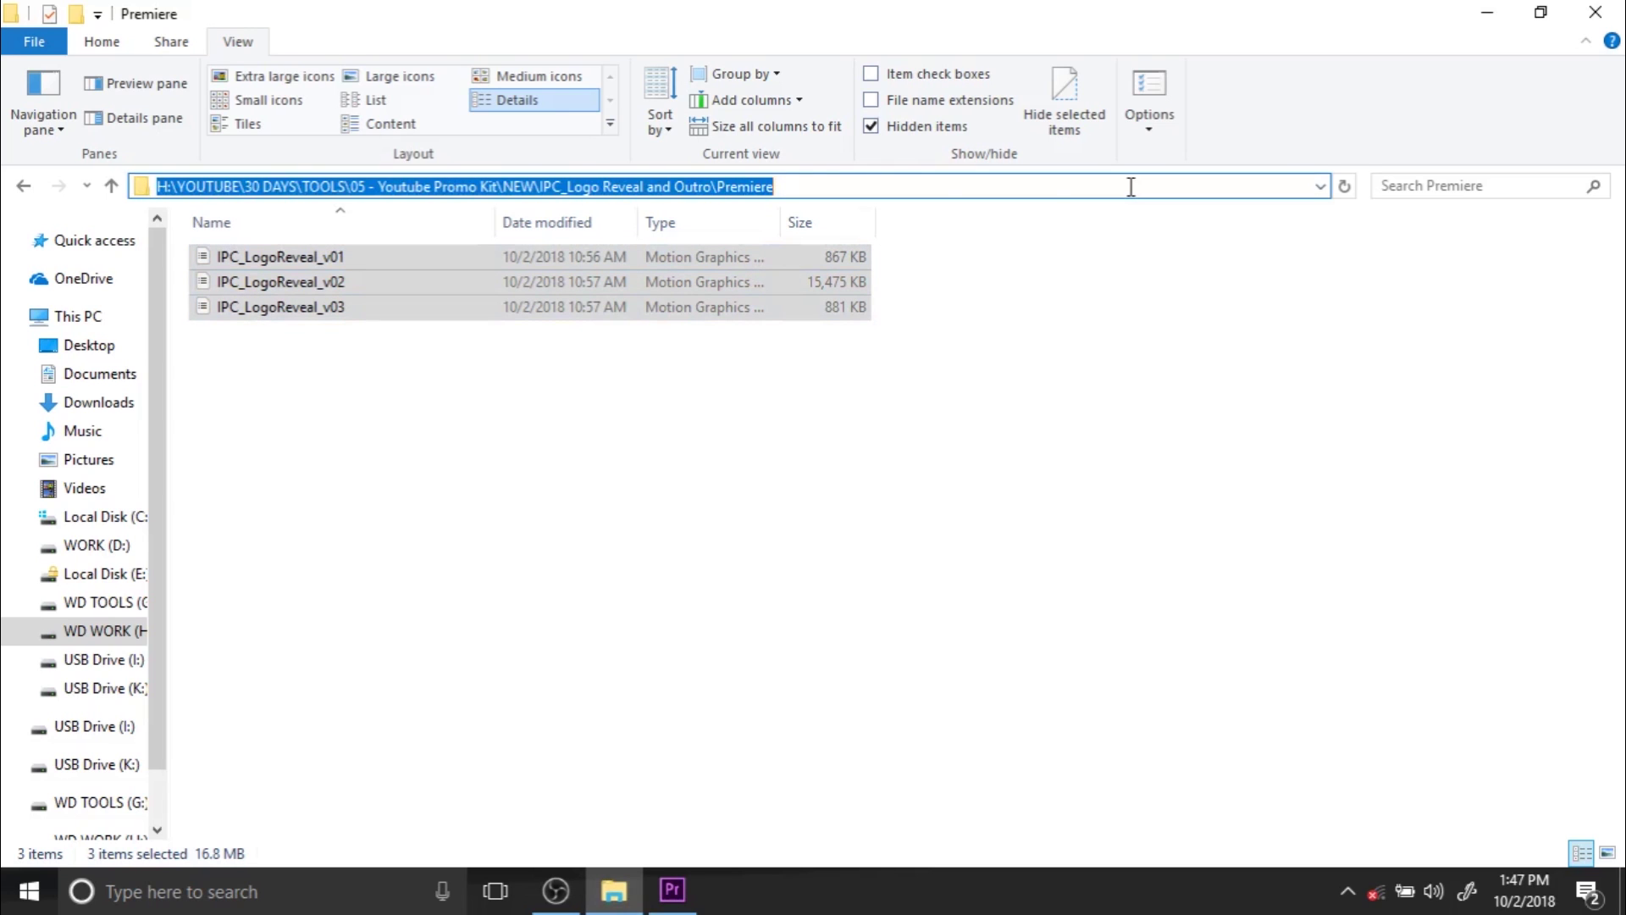
{"action": "right_click", "coordinate": [766, 186]}
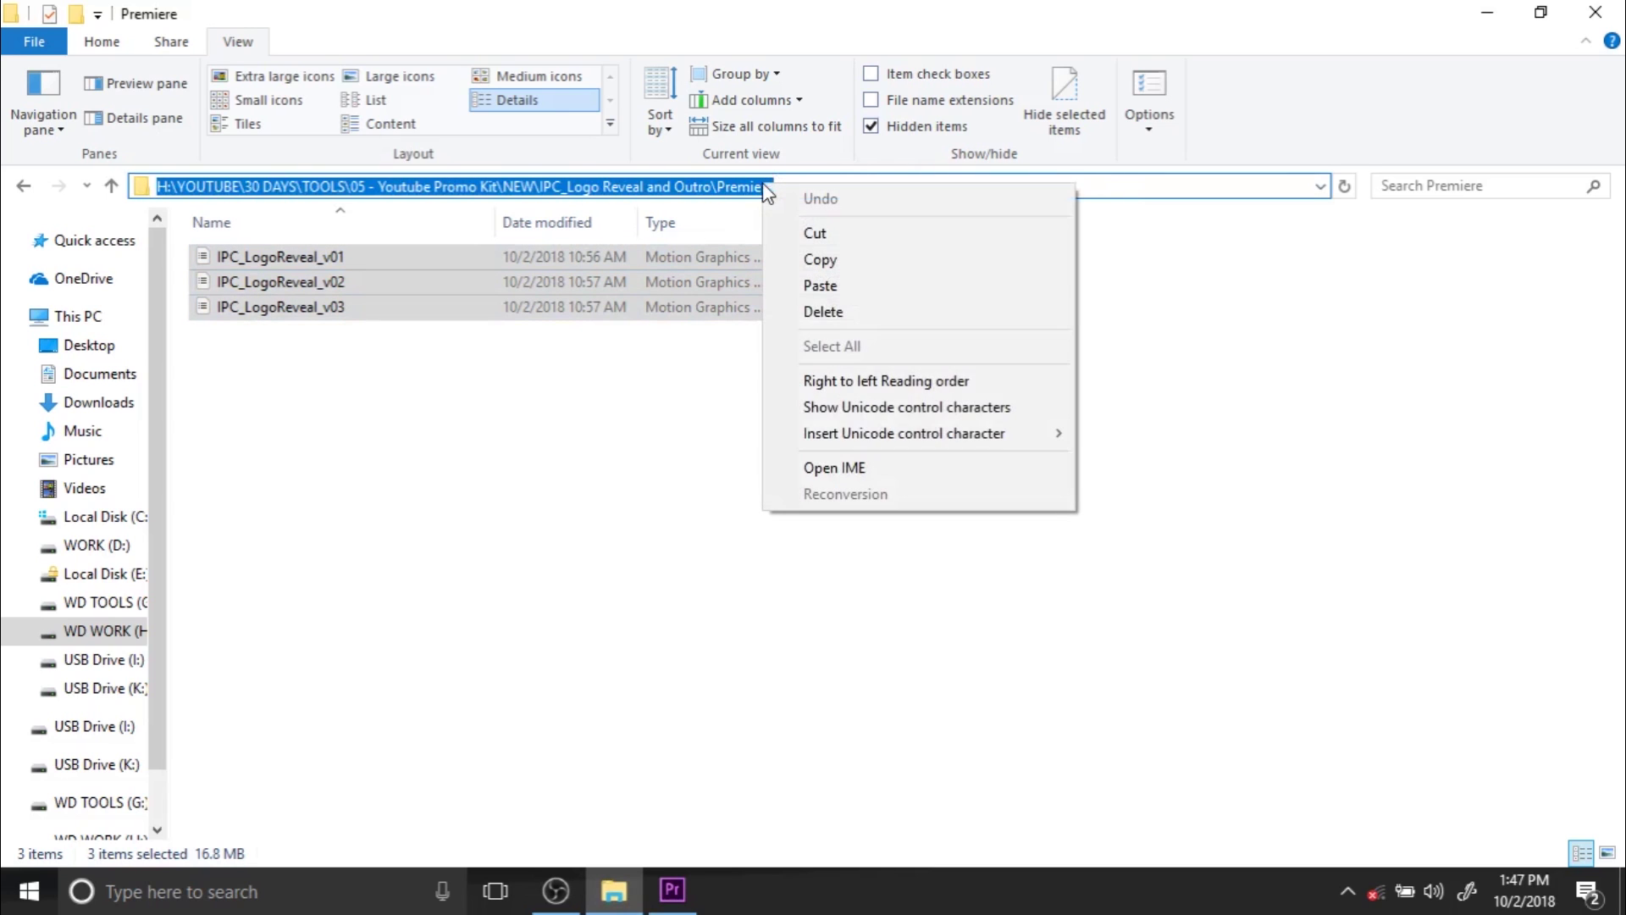
{"action": "left_click", "coordinate": [903, 260]}
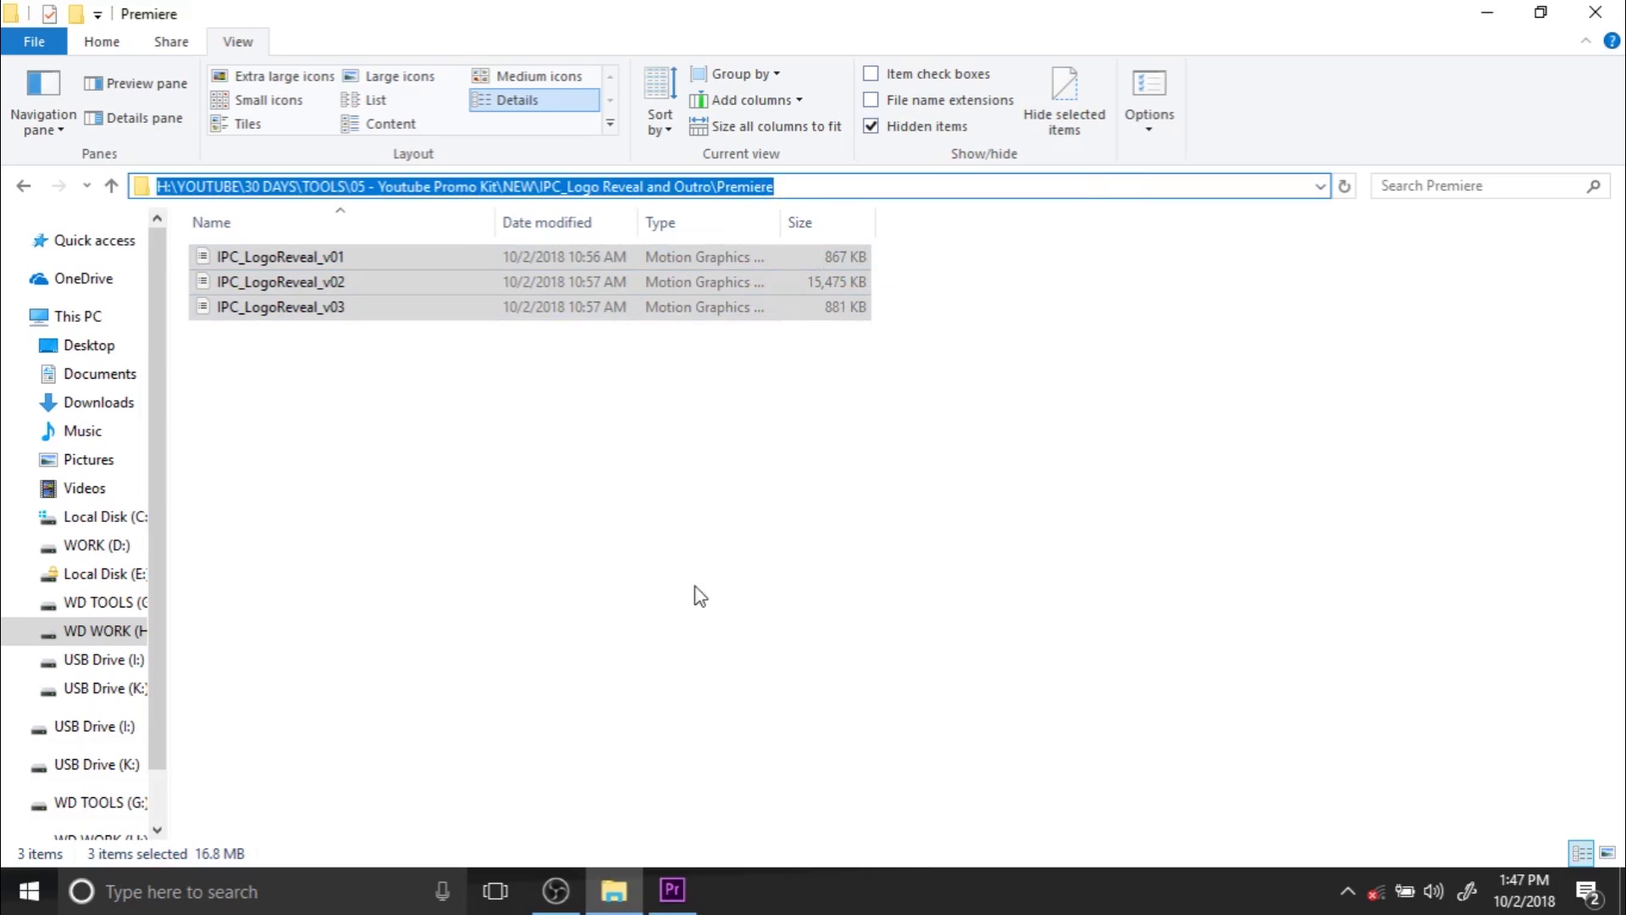
{"action": "left_click", "coordinate": [672, 889]}
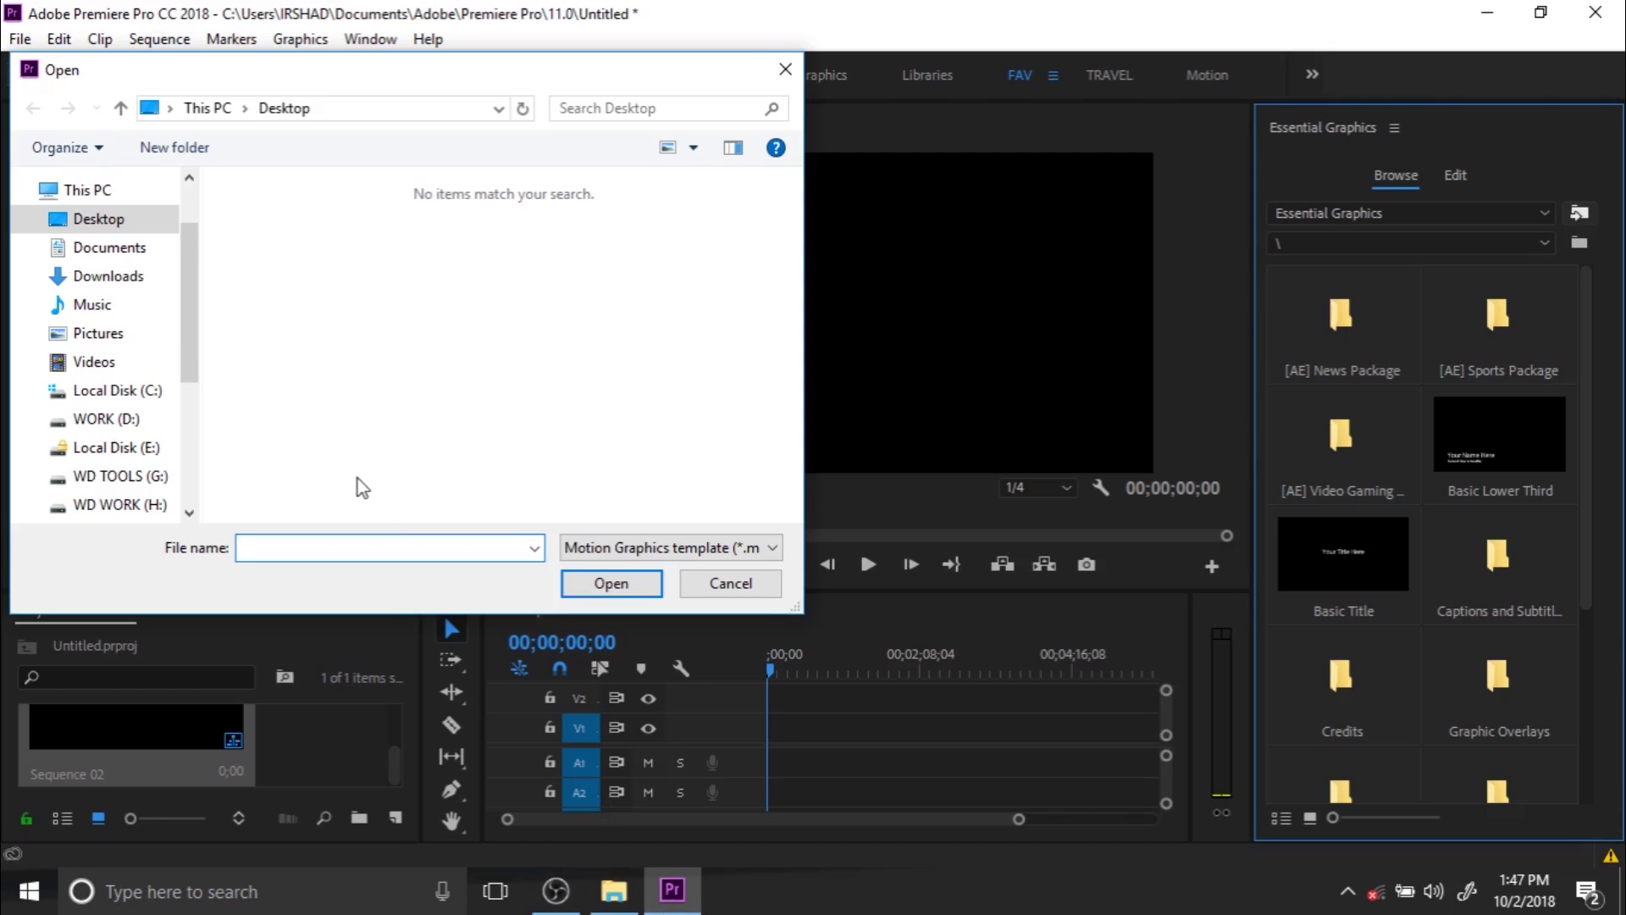
Paste the folder path into the Open dialog and install IPC_LogoReveal_v01.mogrt
{"action": "right_click", "coordinate": [367, 542]}
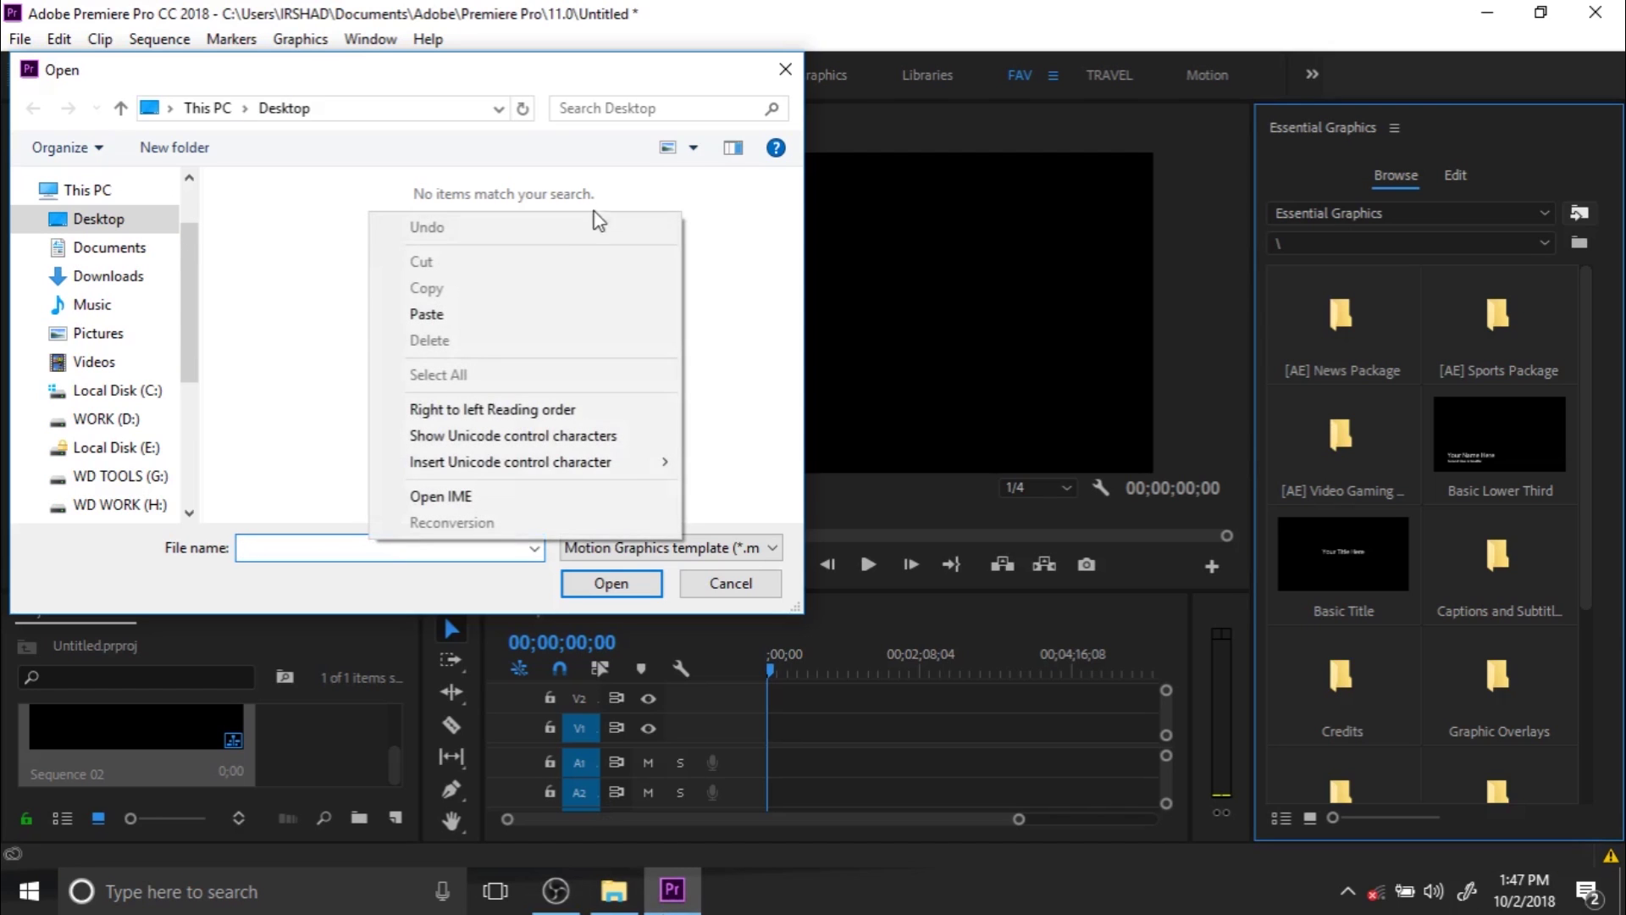
{"action": "left_click", "coordinate": [524, 315]}
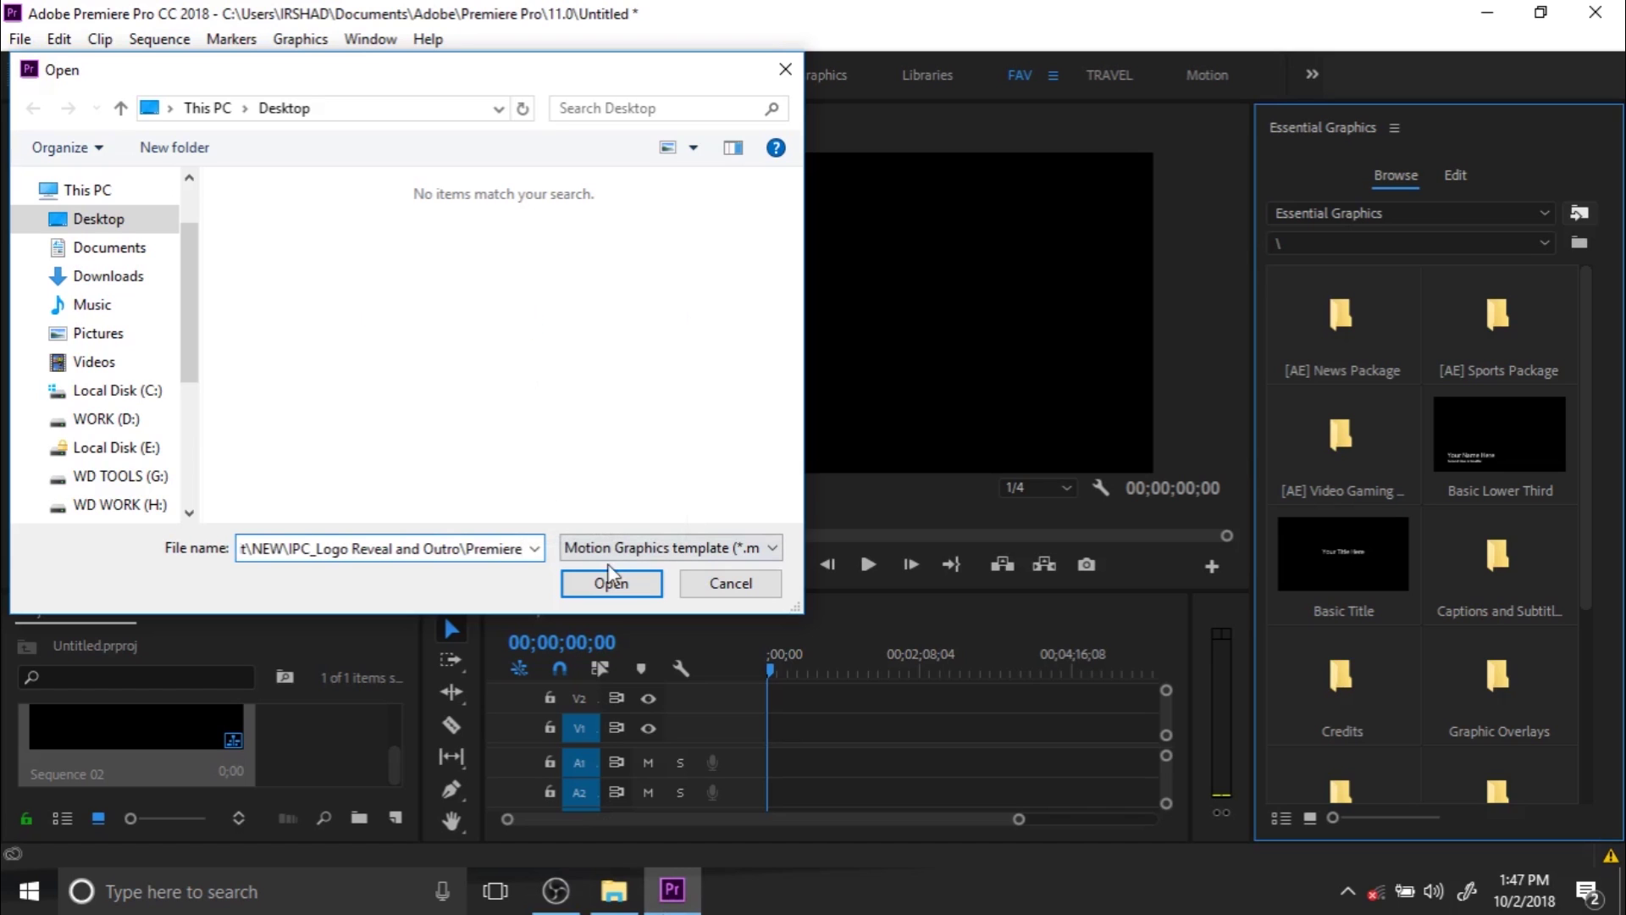
{"action": "left_click", "coordinate": [624, 593]}
{"action": "double_click", "coordinate": [399, 222]}
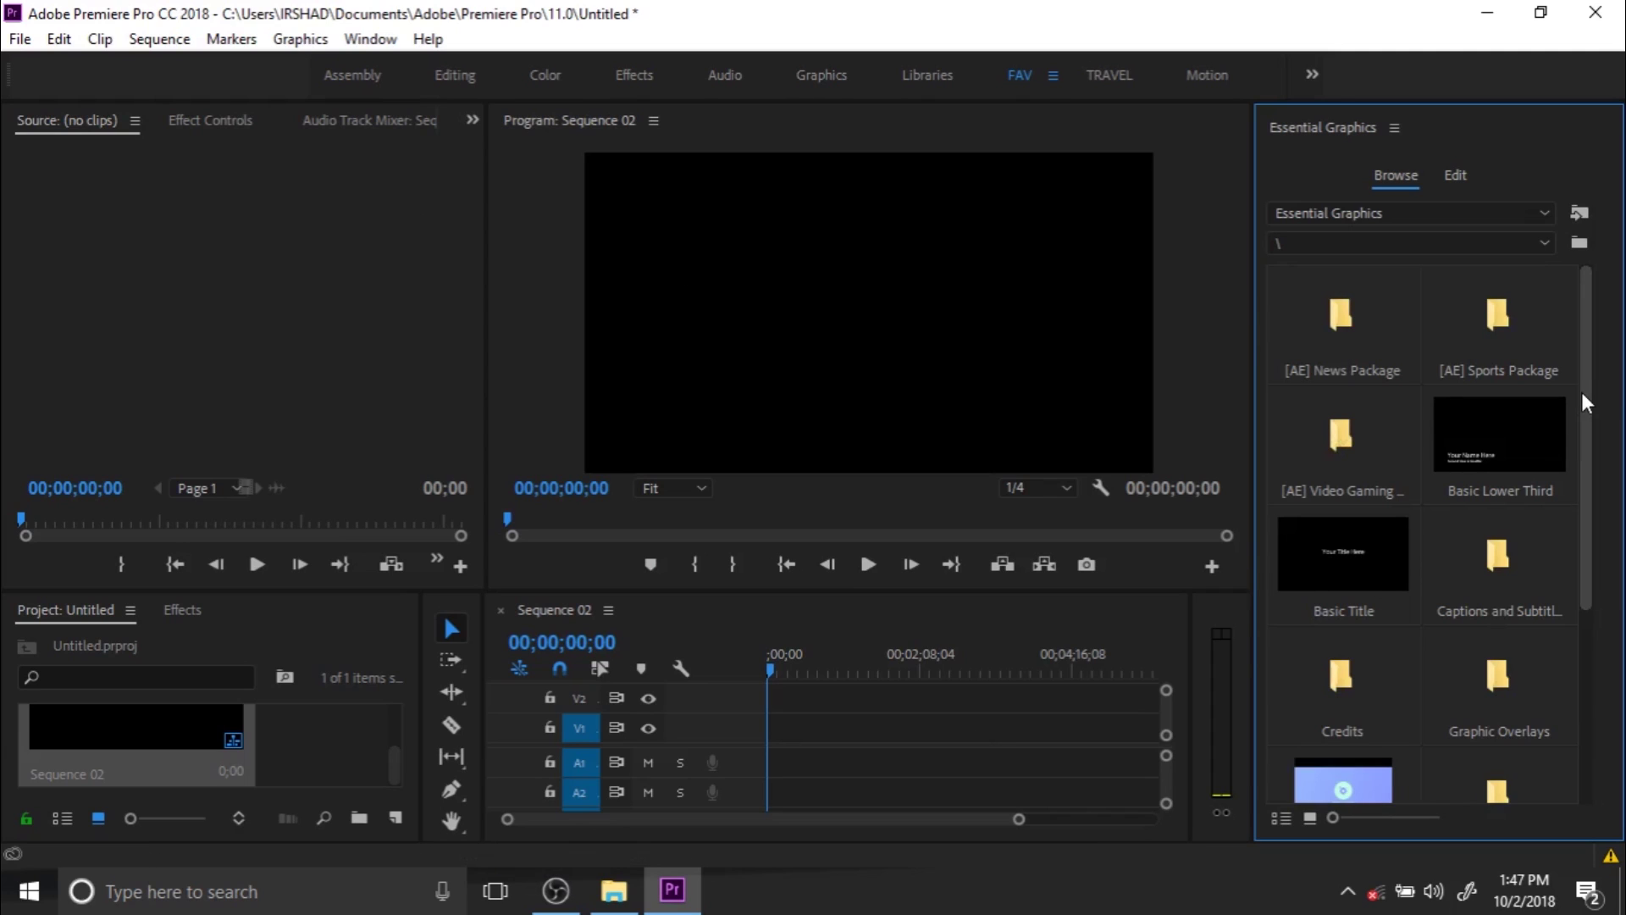
Drop IPC_LogoReveal_v01 onto V1 keeping existing sequence settings, and scale it to frame size
{"action": "scroll", "coordinate": [1583, 434], "scroll_direction": "down", "scroll_amount": 1}
{"action": "scroll", "coordinate": [1587, 442], "scroll_direction": "down", "scroll_amount": 2}
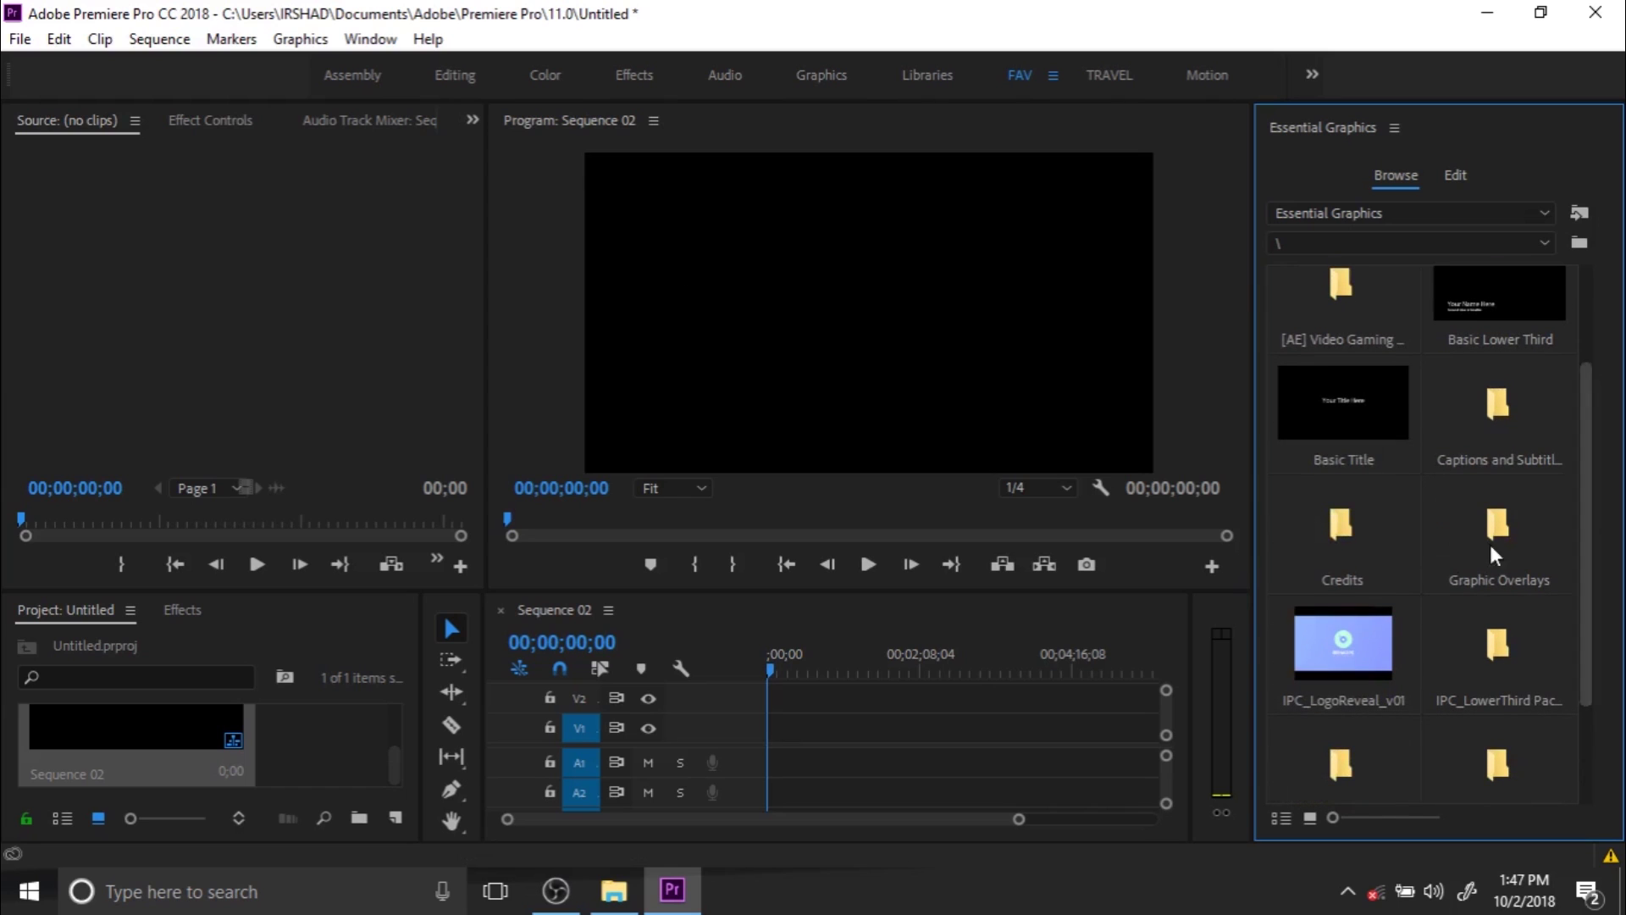
{"action": "left_click_drag", "start_coordinate": [1346, 652], "coordinate": [769, 741]}
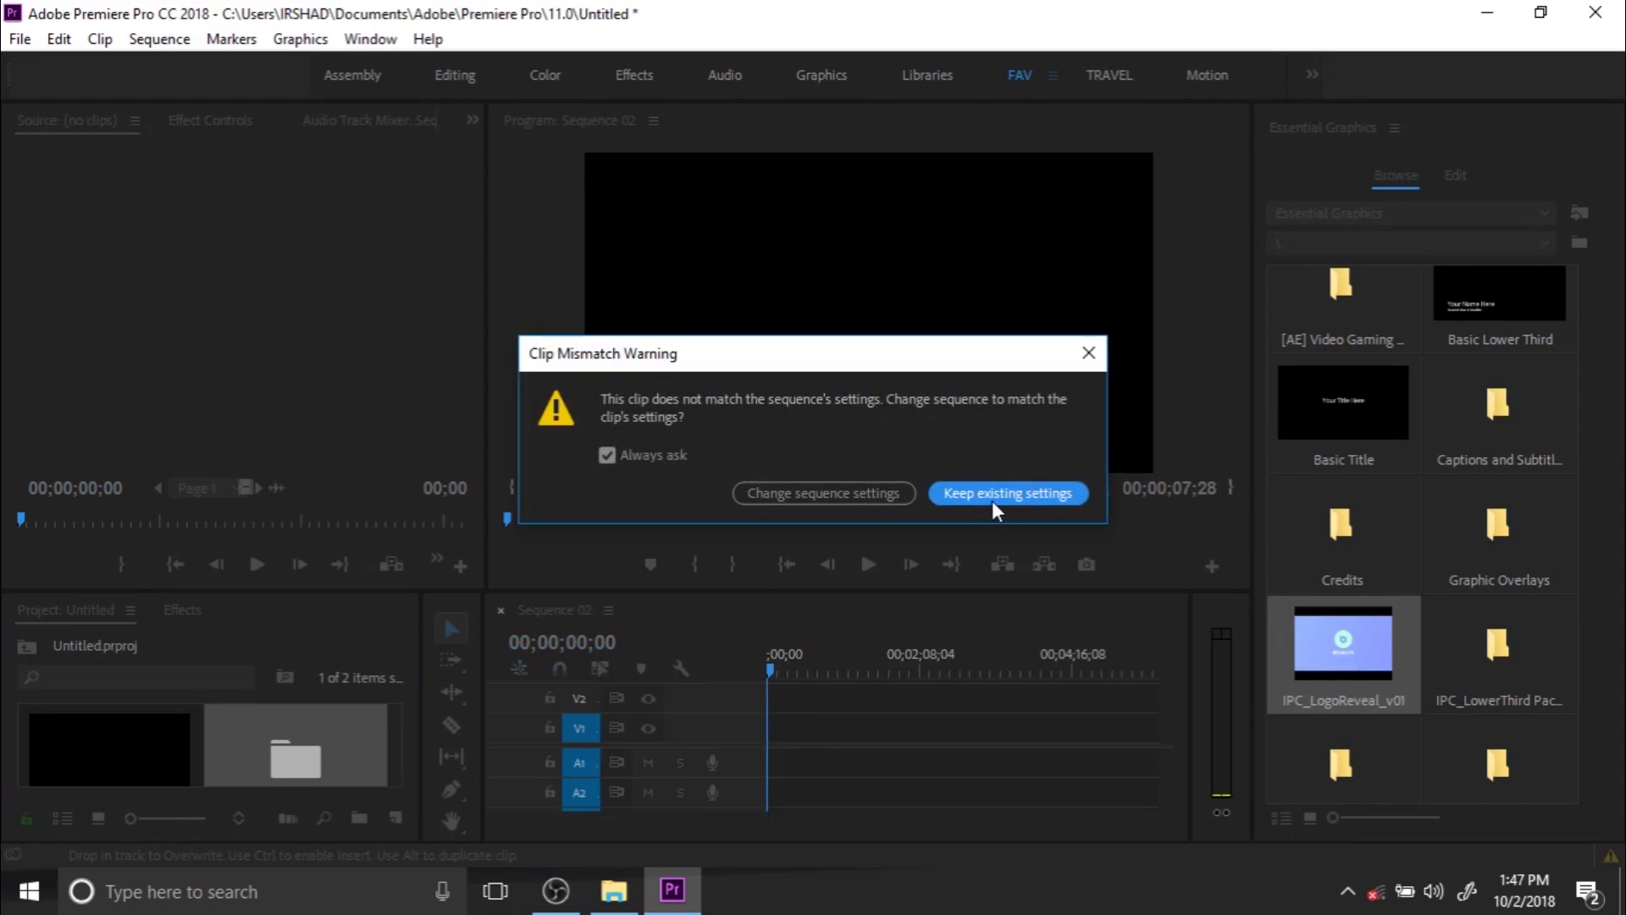
{"action": "left_click", "coordinate": [992, 493]}
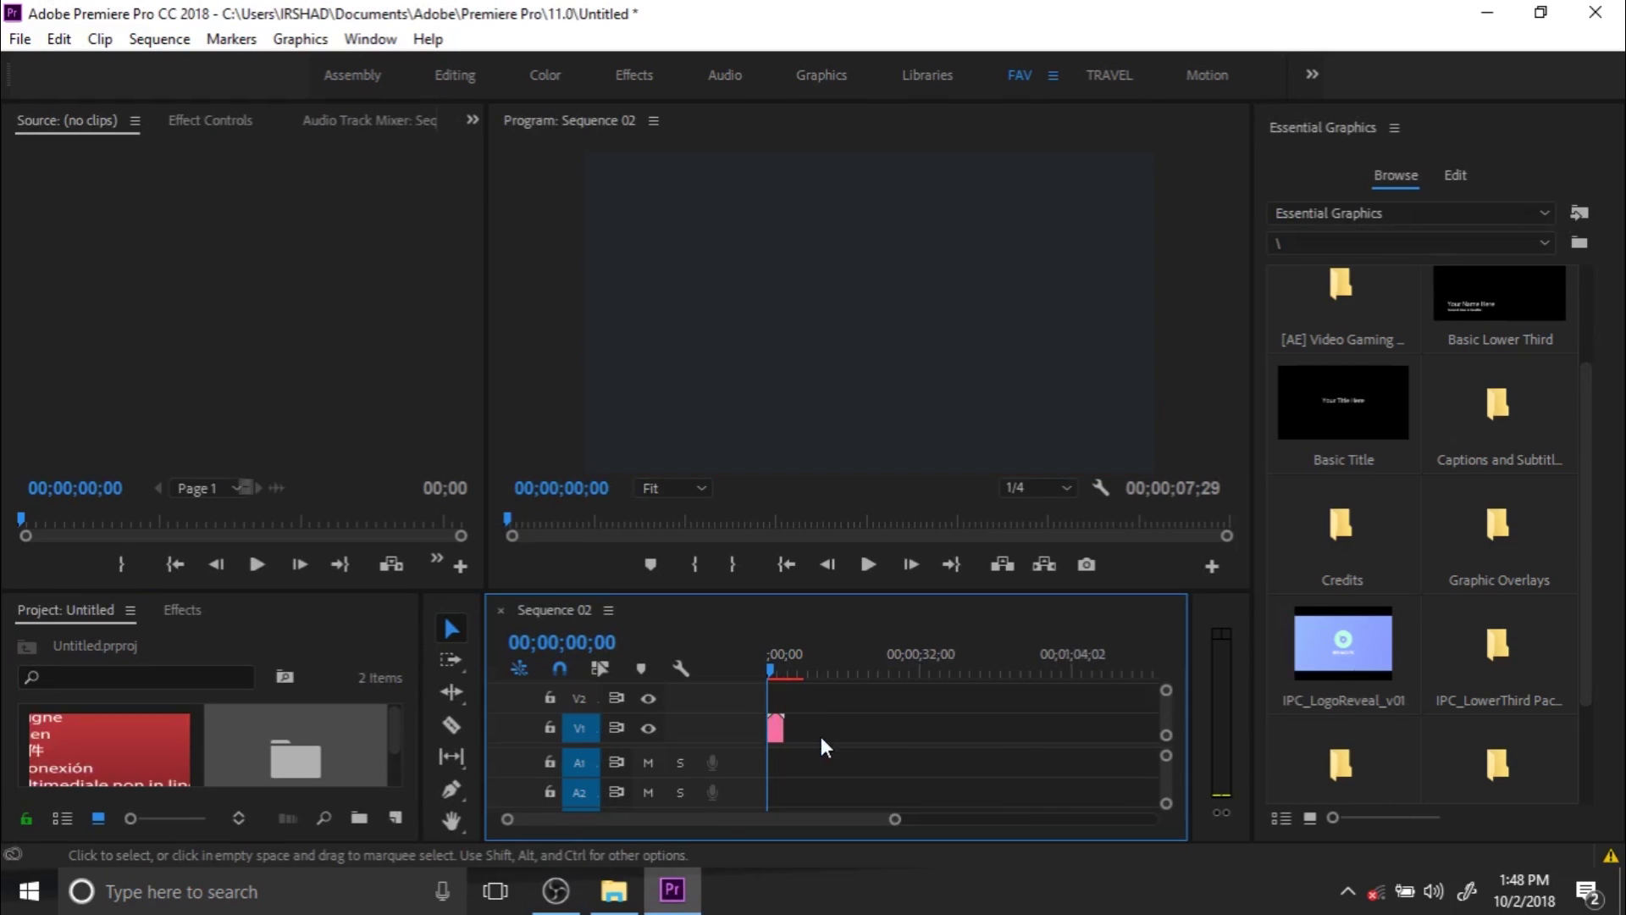
{"action": "key", "text": "backslash"}
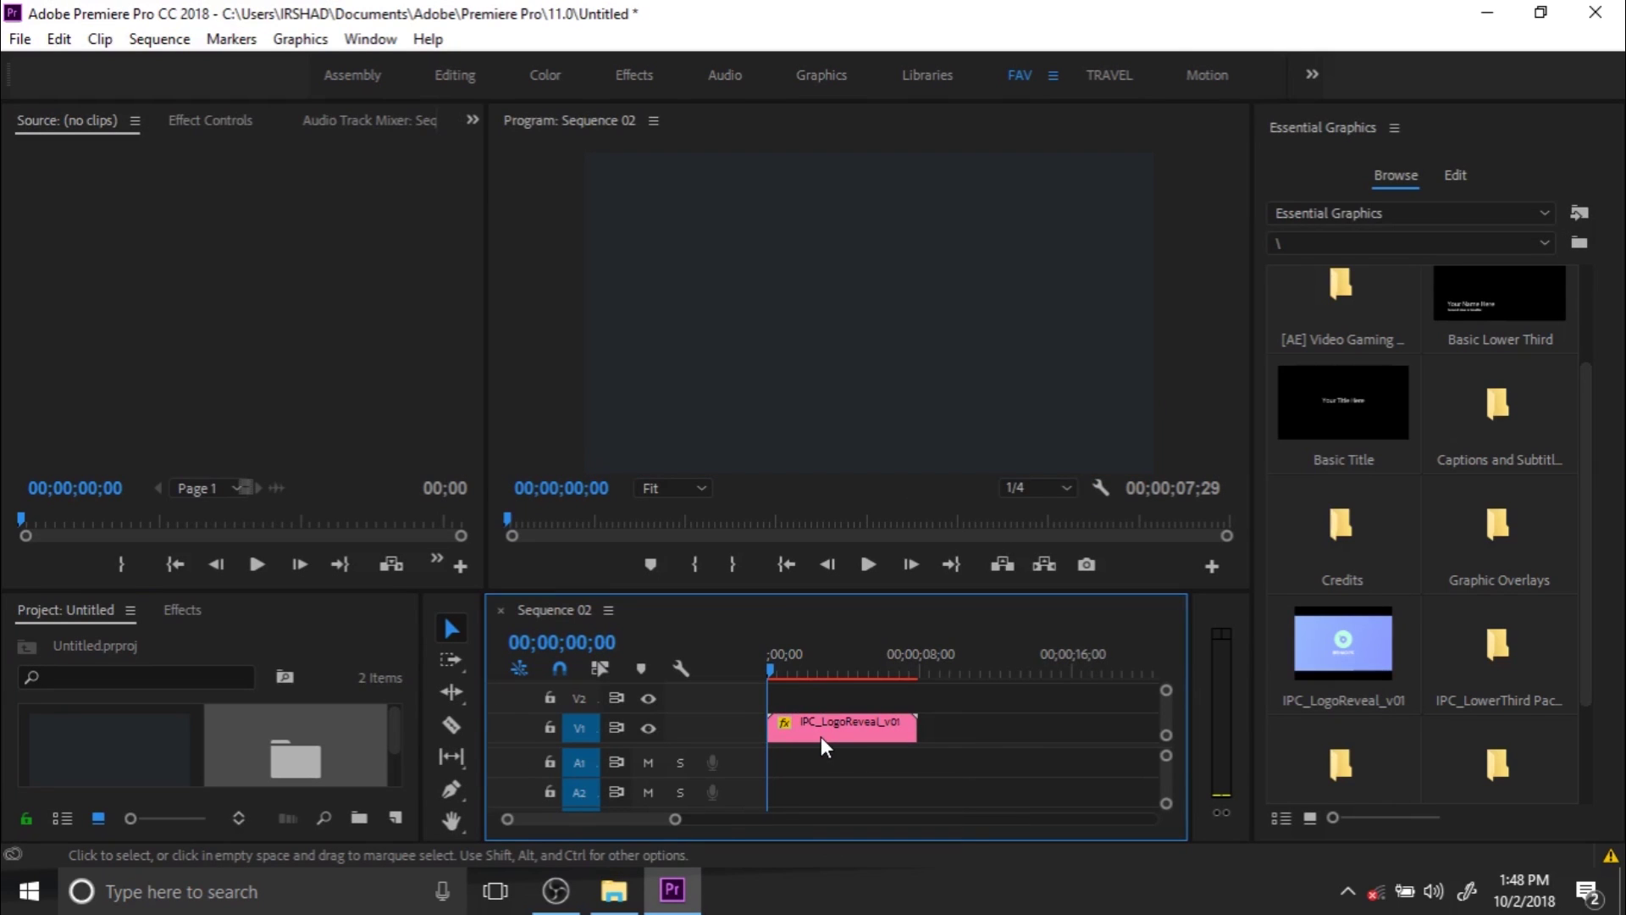
{"action": "right_click", "coordinate": [821, 735]}
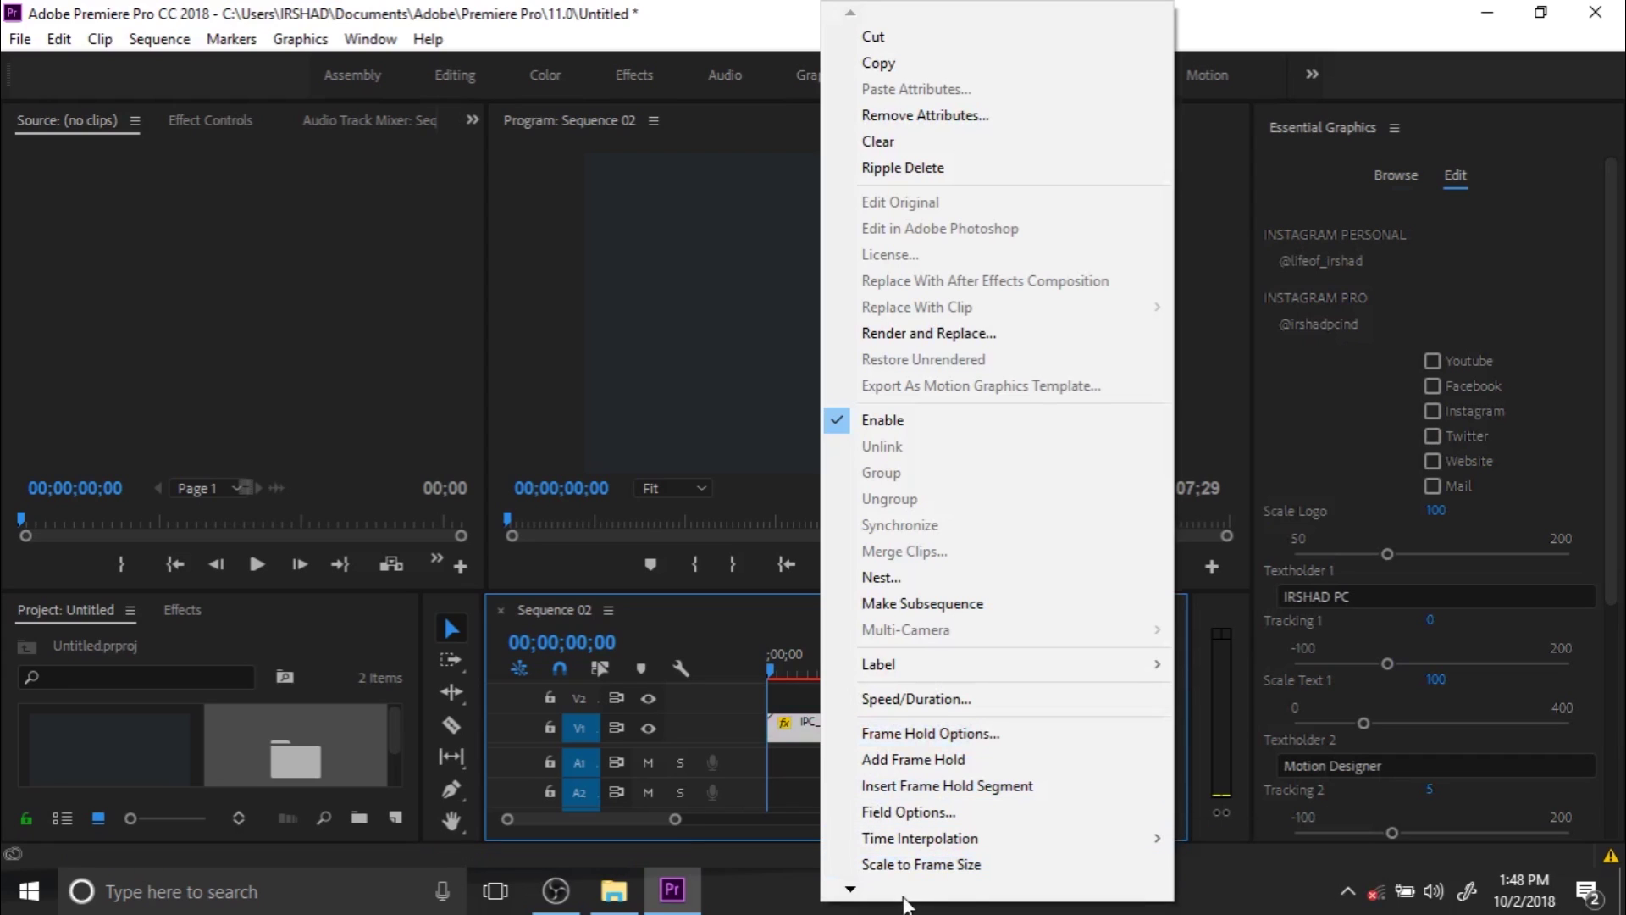
{"action": "mouse_move", "coordinate": [904, 899]}
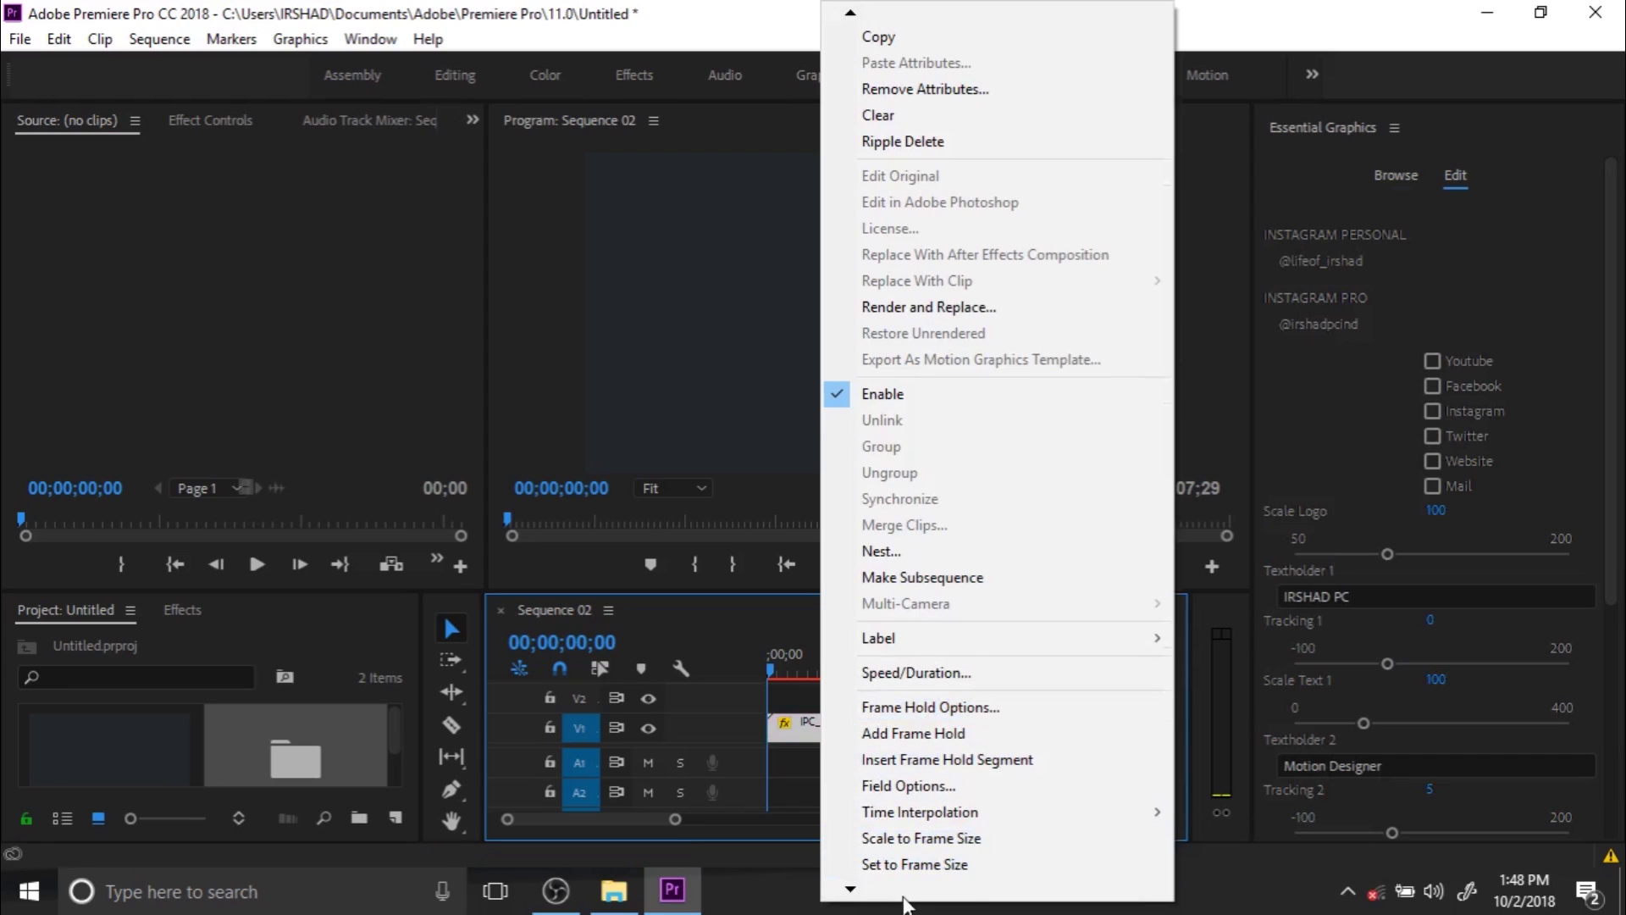
{"action": "left_click", "coordinate": [946, 838]}
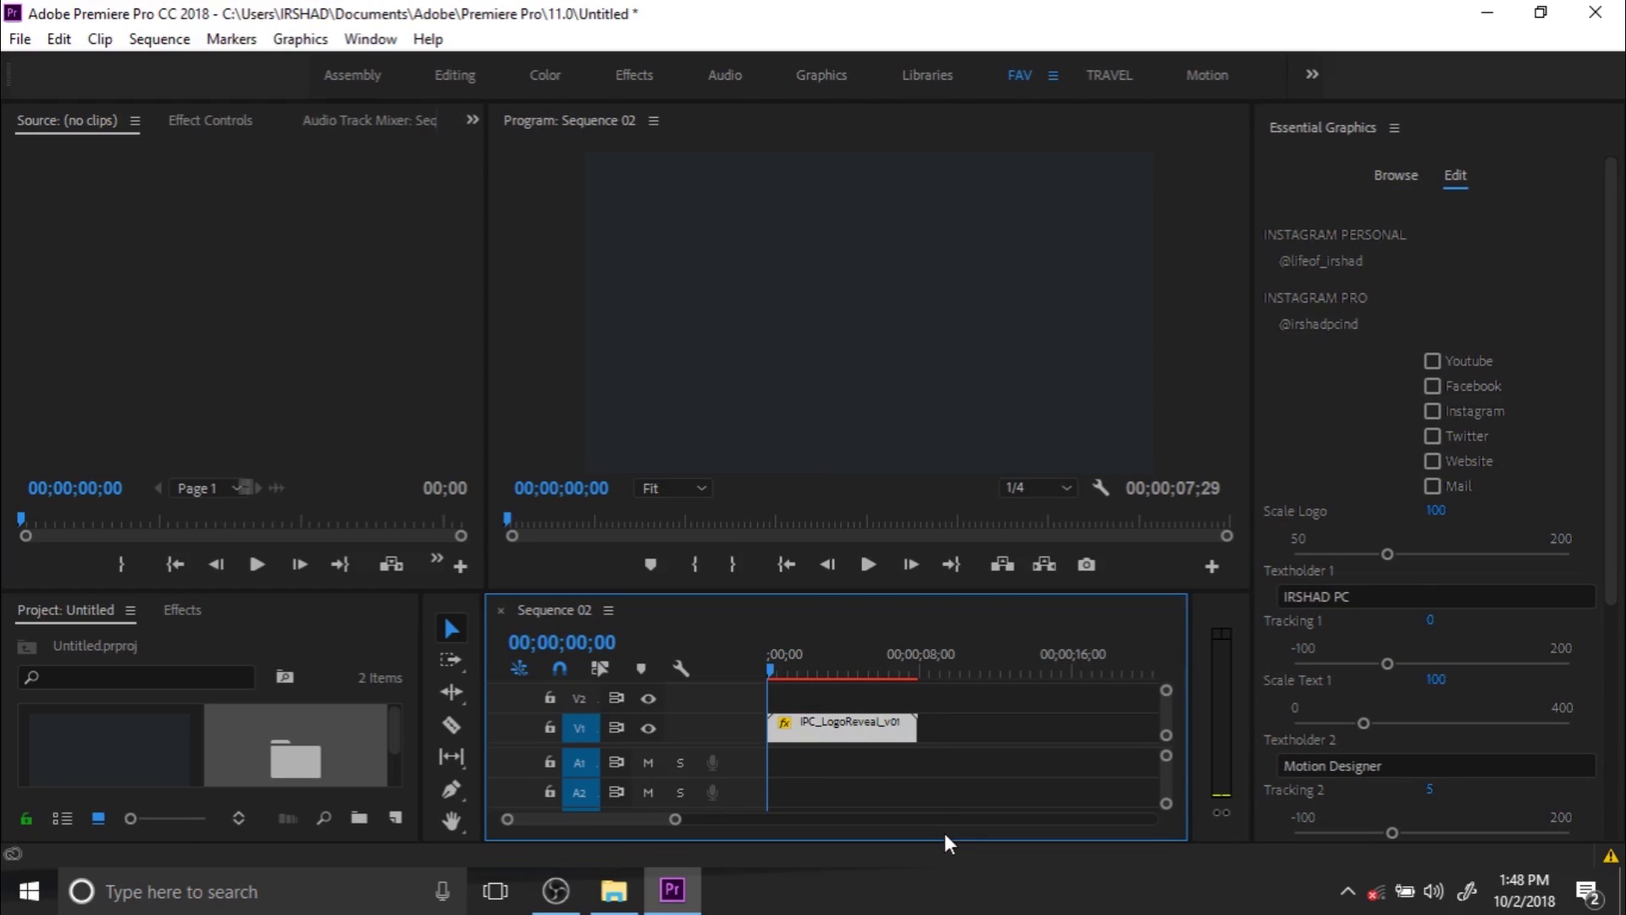
Scrub to about 1 second and scroll through the template's Essential Graphics text and colour controls
{"action": "left_click_drag", "start_coordinate": [770, 659], "coordinate": [806, 671]}
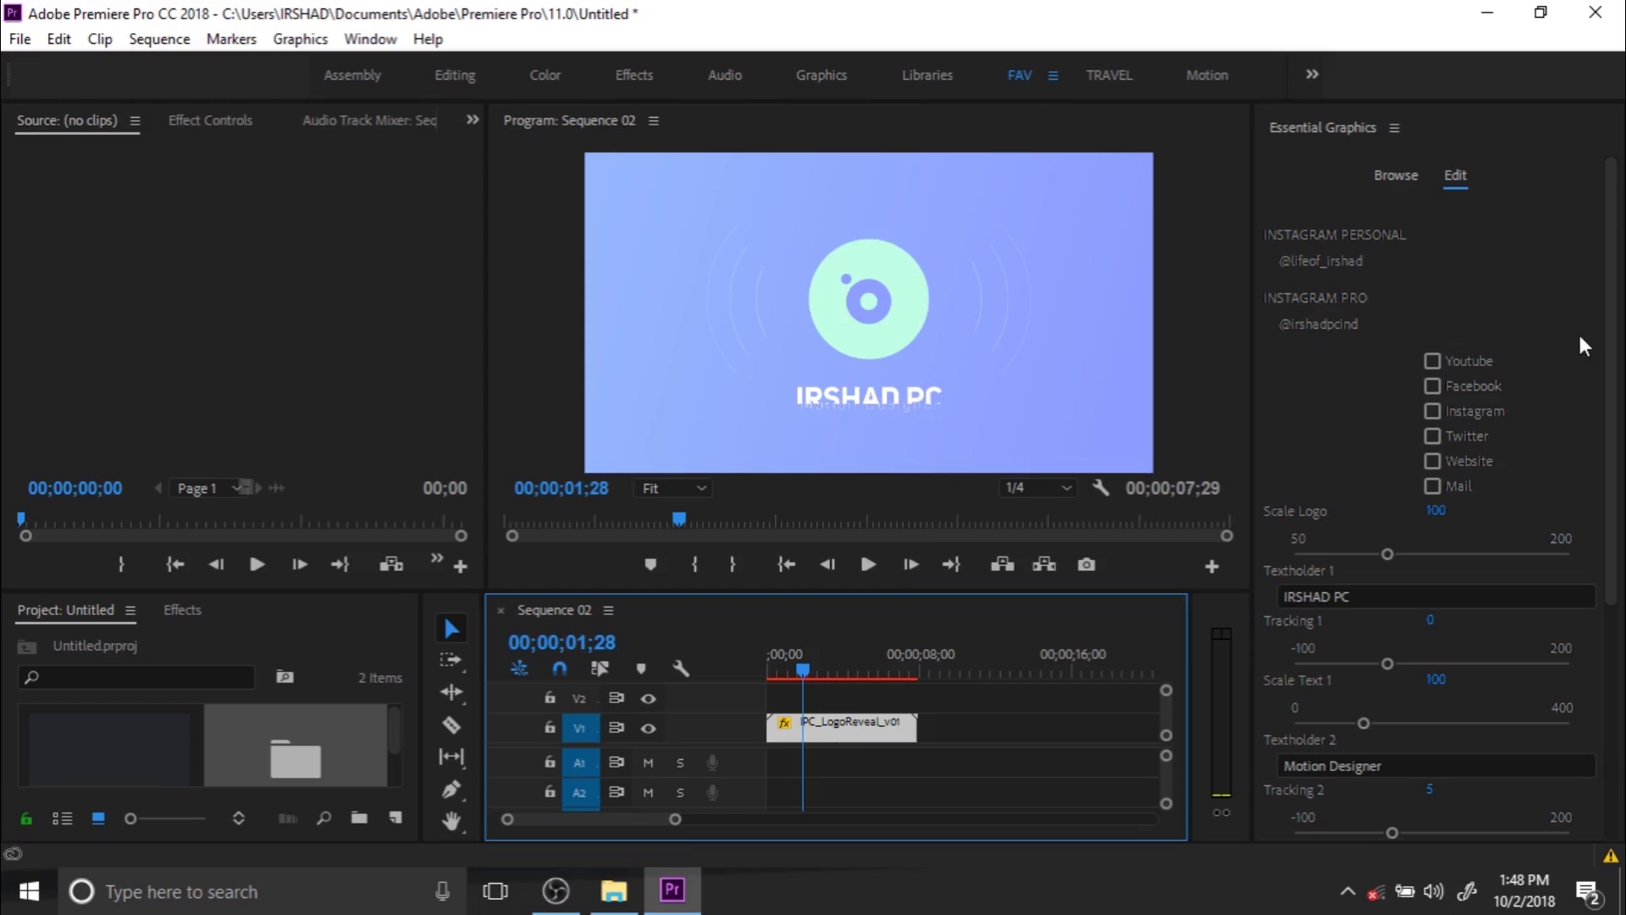
{"action": "left_click_drag", "start_coordinate": [1609, 356], "coordinate": [1620, 651]}
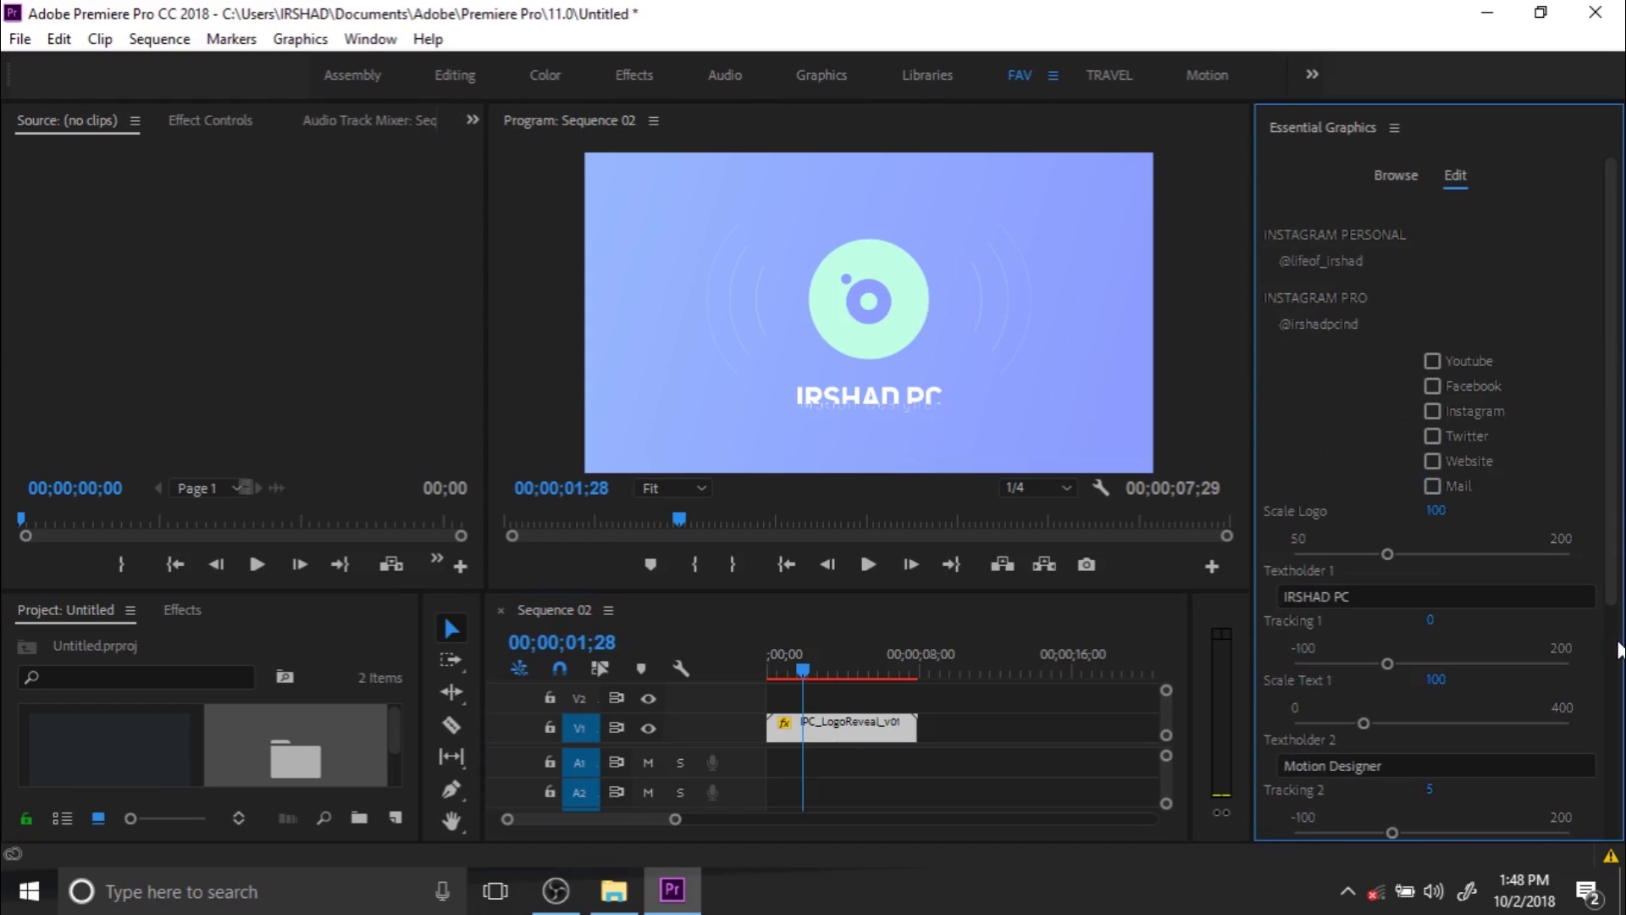
{"action": "scroll", "coordinate": [1619, 651], "scroll_direction": "down", "scroll_amount": 5}
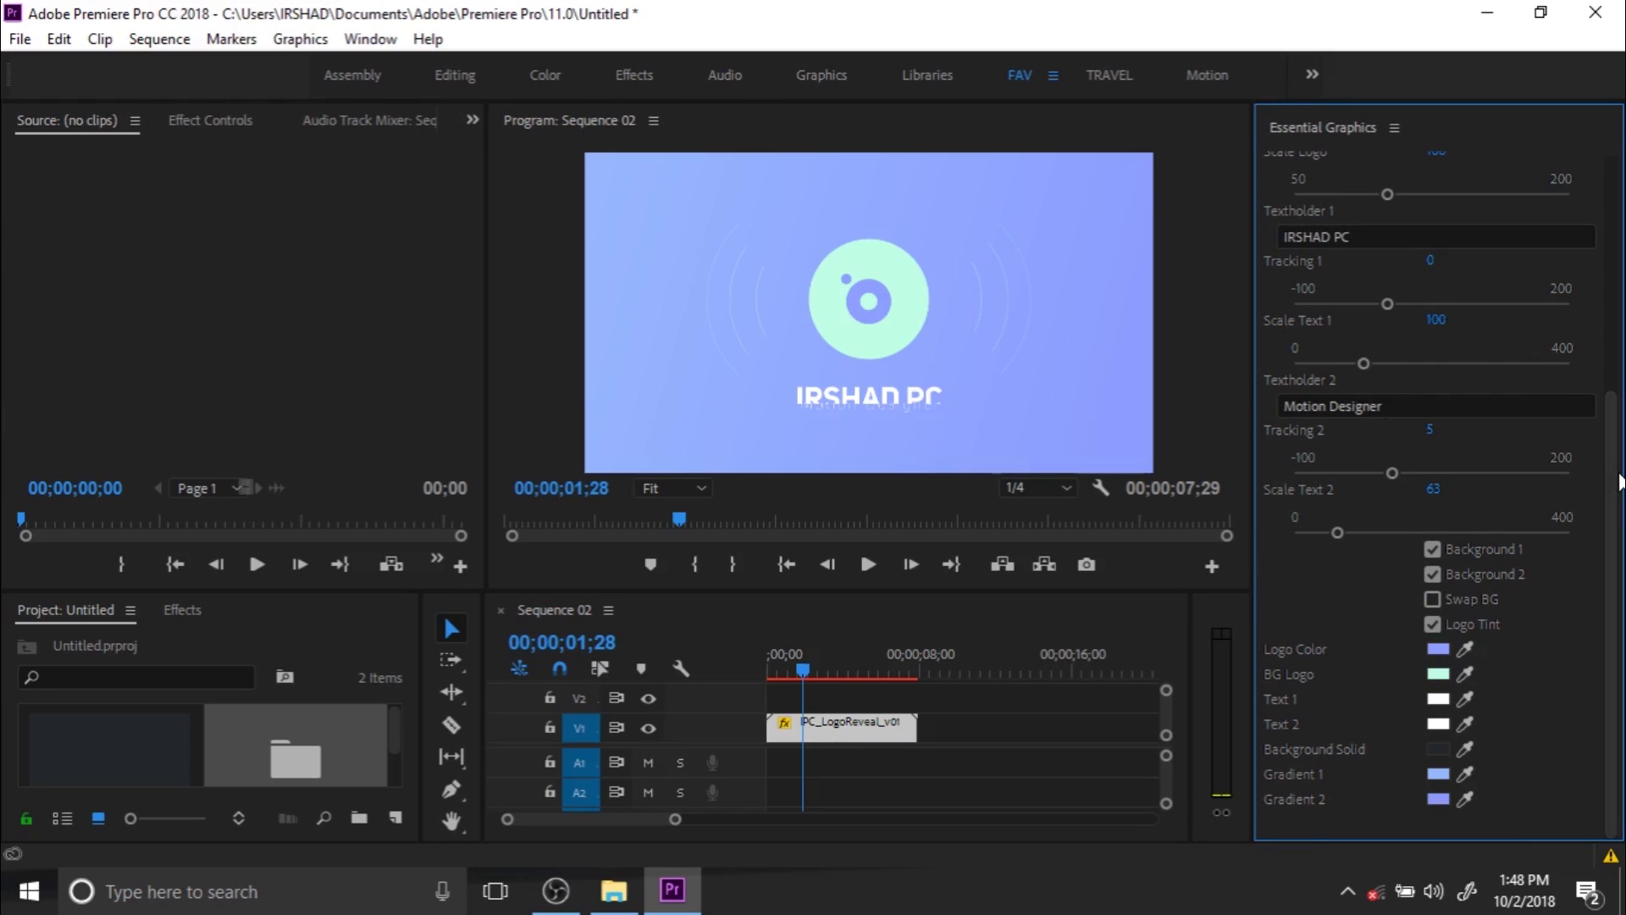
{"action": "left_click_drag", "start_coordinate": [1613, 495], "coordinate": [1618, 306]}
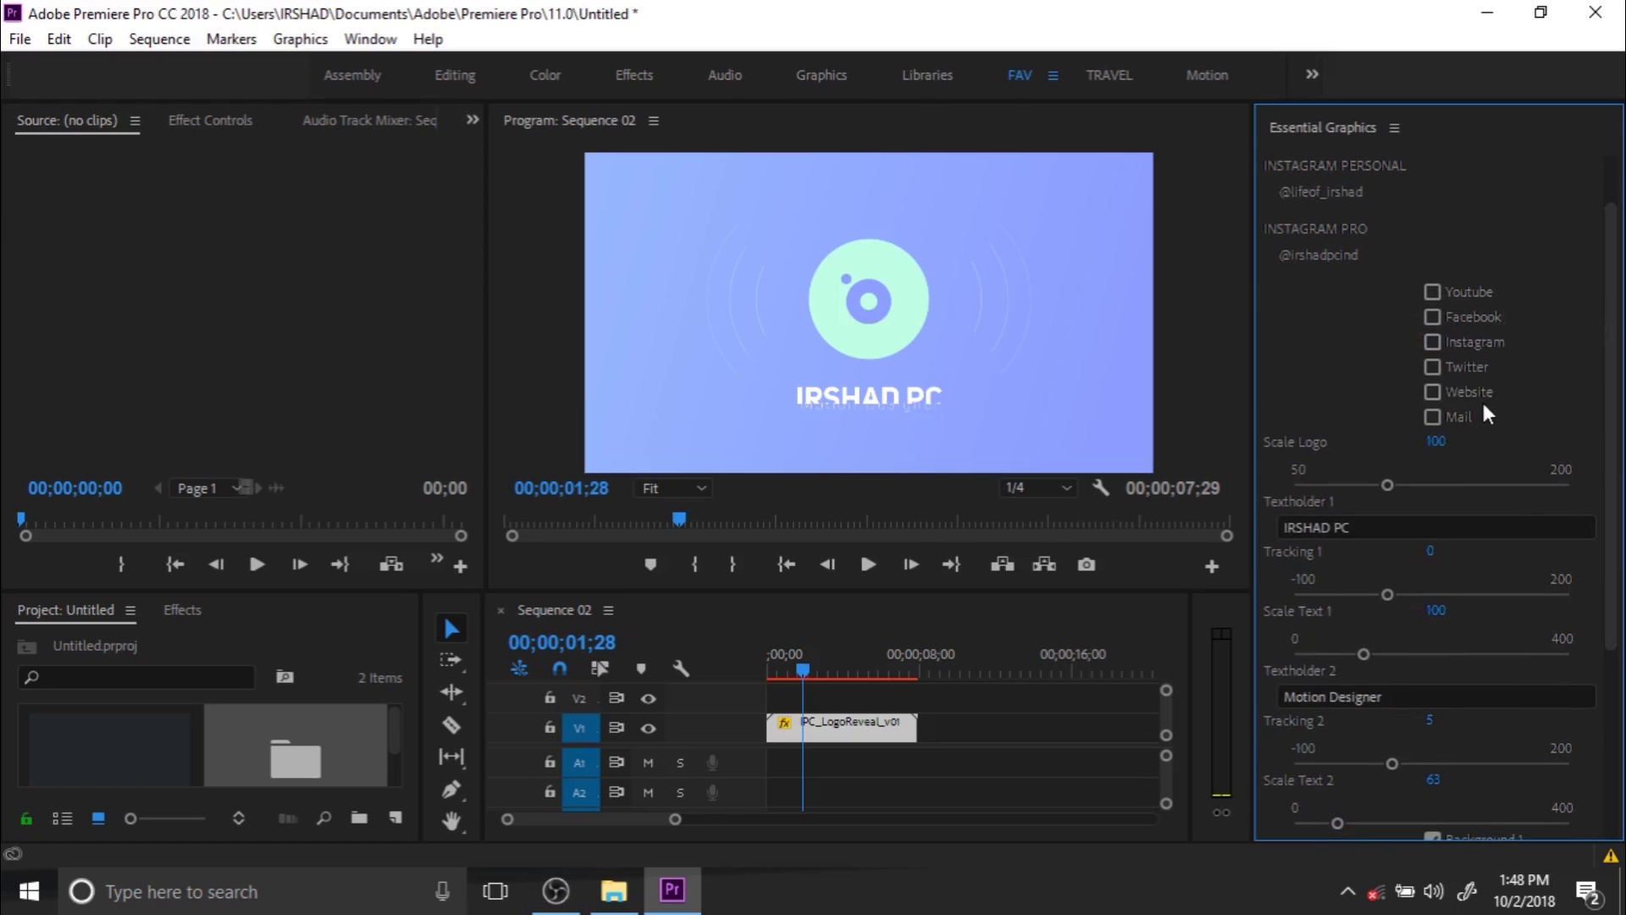